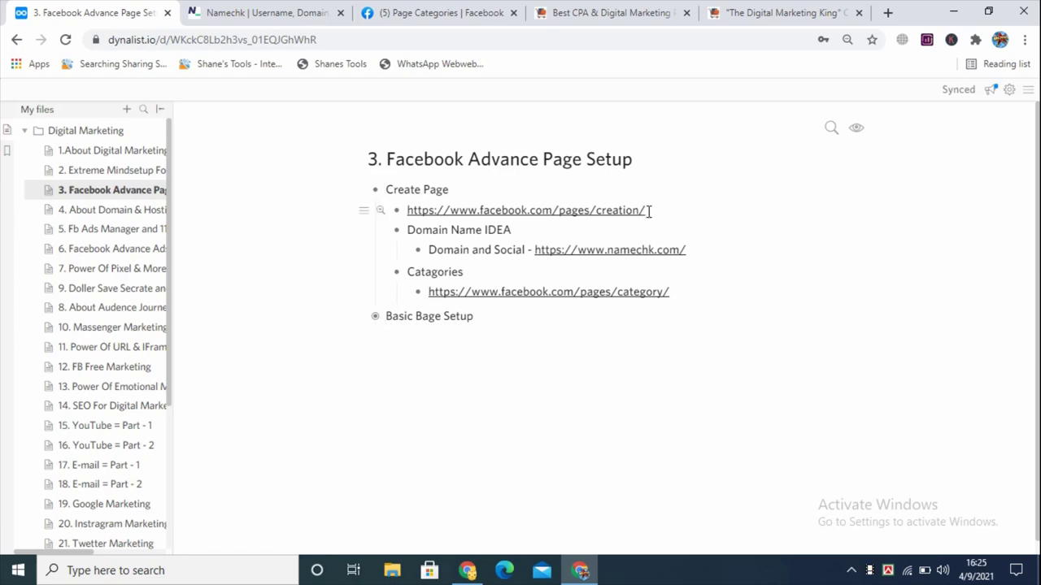
Copy the facebook.com/pages/creation link from the course notes and open it in a new tab of the Facebook browser window
left_click_drag(648, 210, 406, 214)
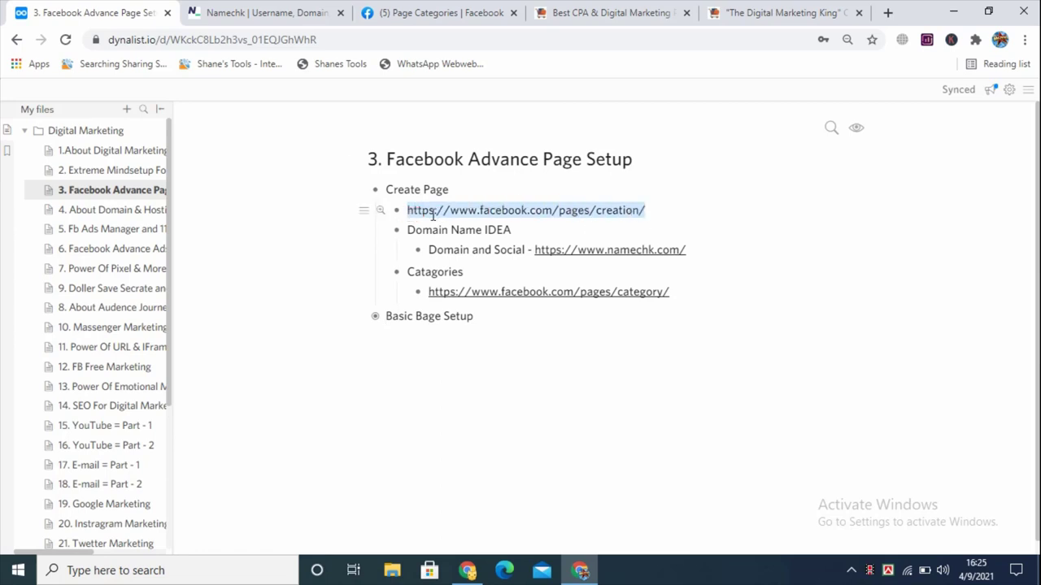
right_click(474, 212)
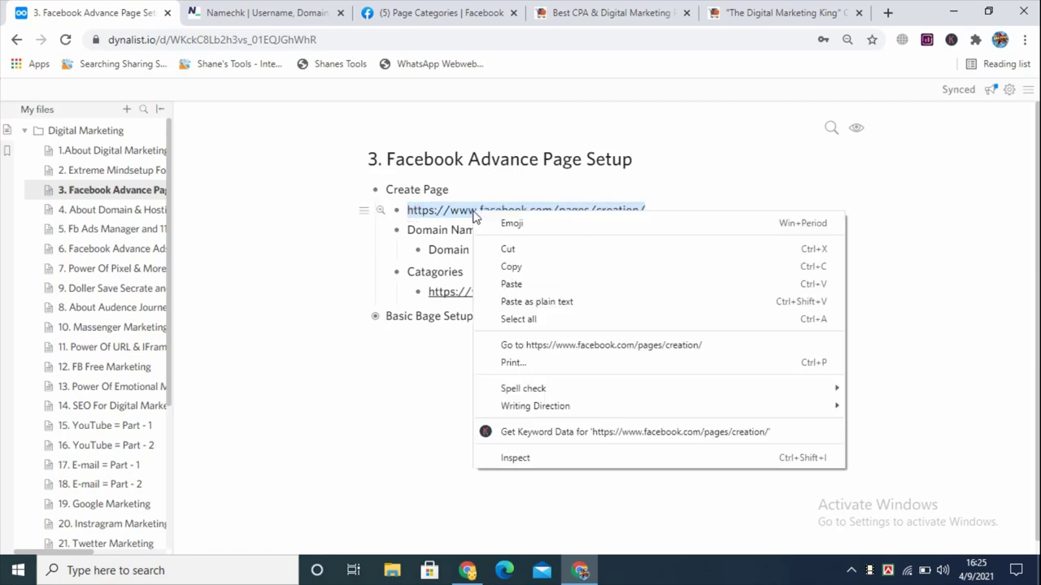
left_click(513, 267)
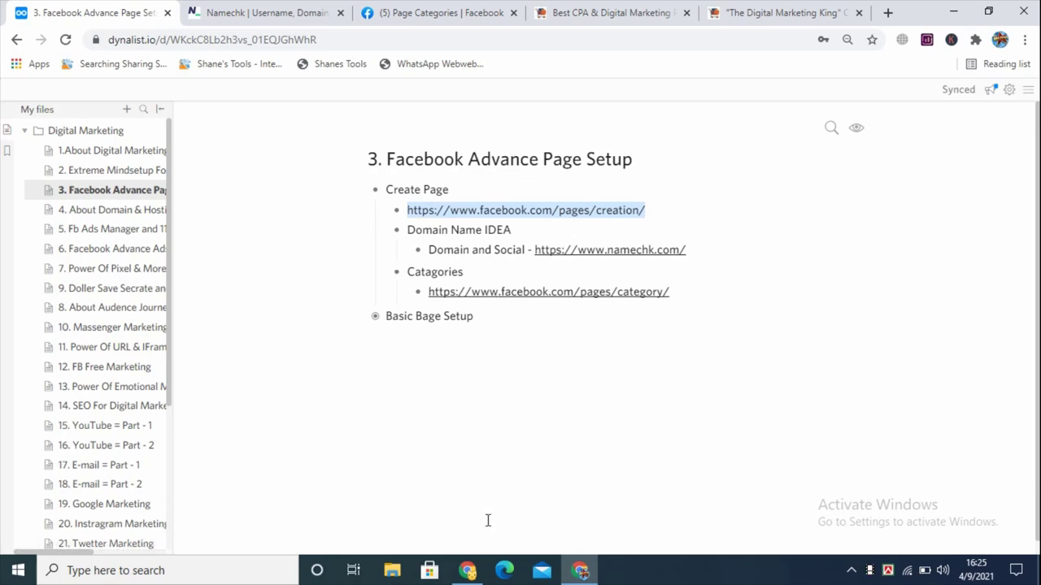
left_click(467, 570)
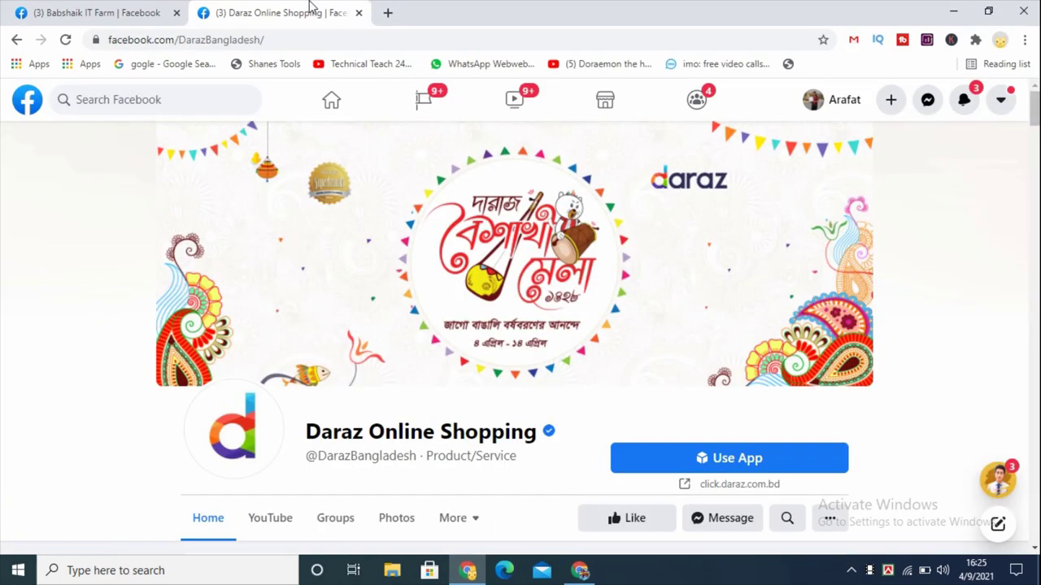
left_click(384, 14)
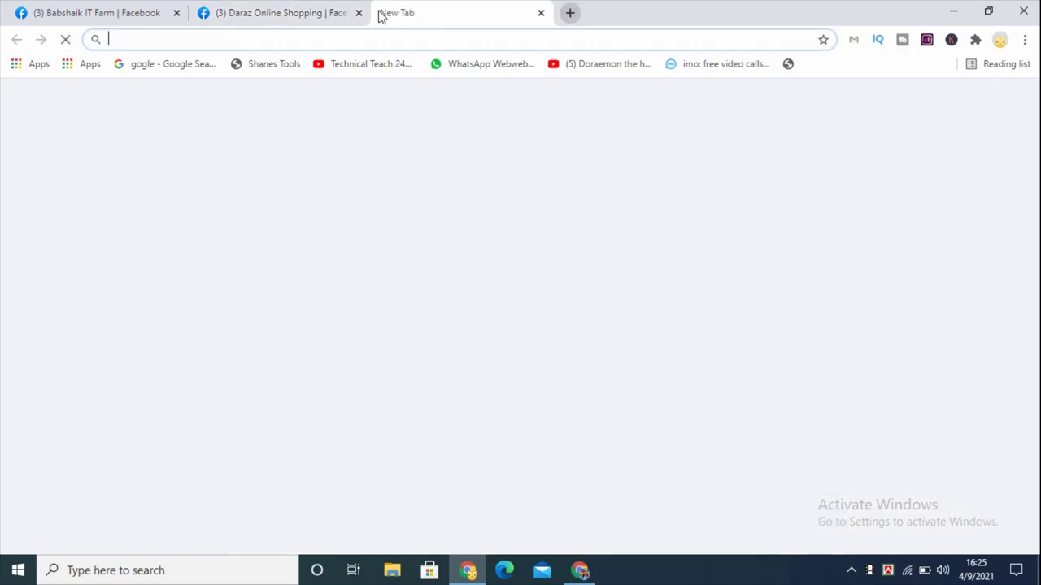
key("ctrl+v")
key("Return")
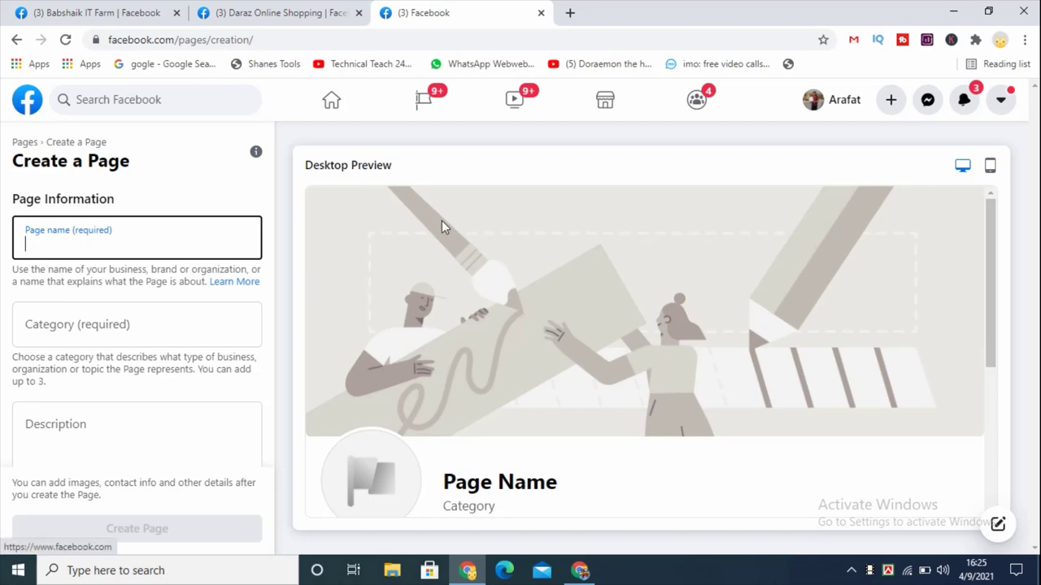
left_click(987, 13)
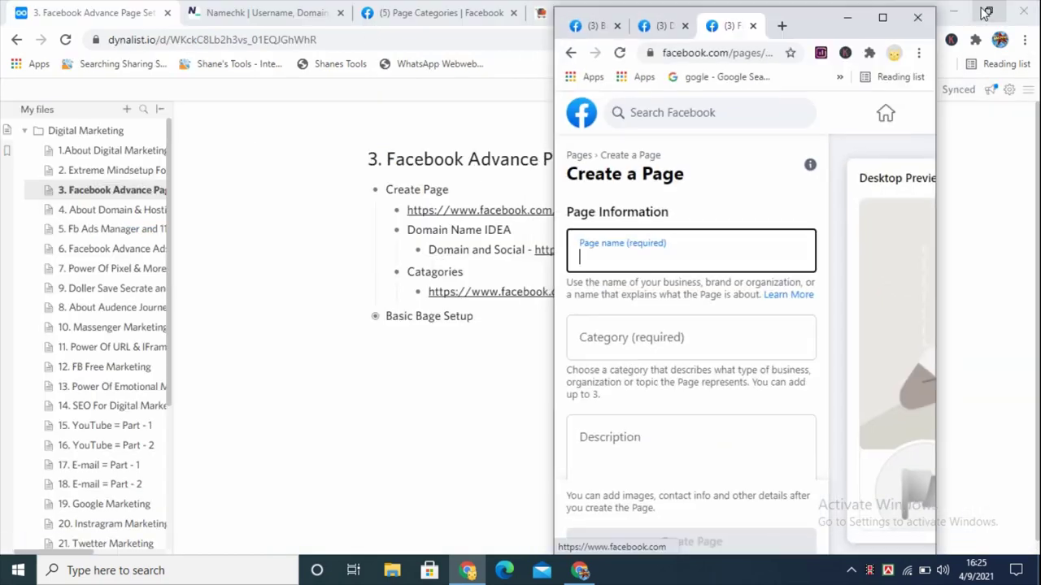
left_click(918, 53)
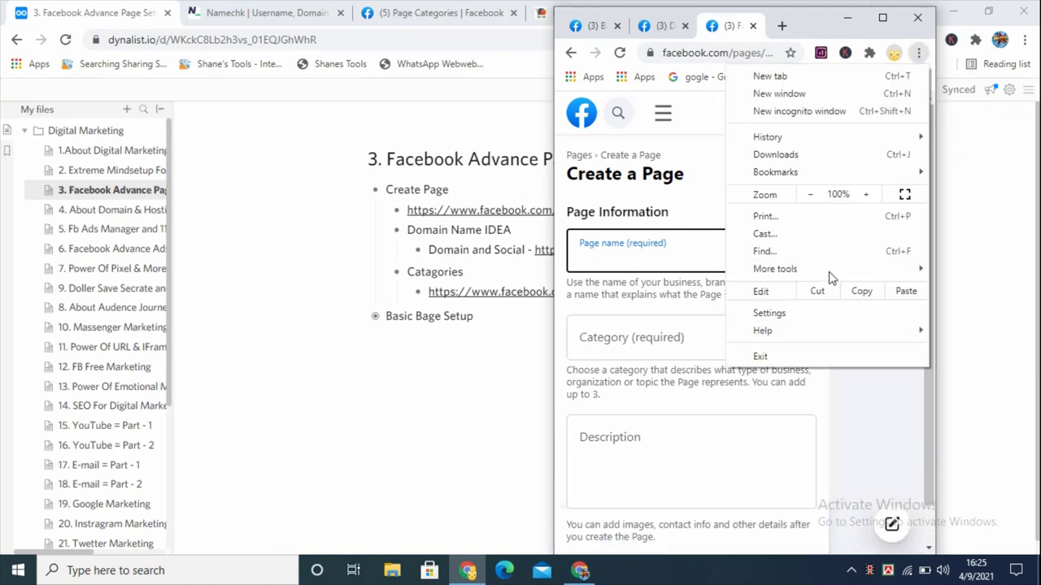
left_click(920, 55)
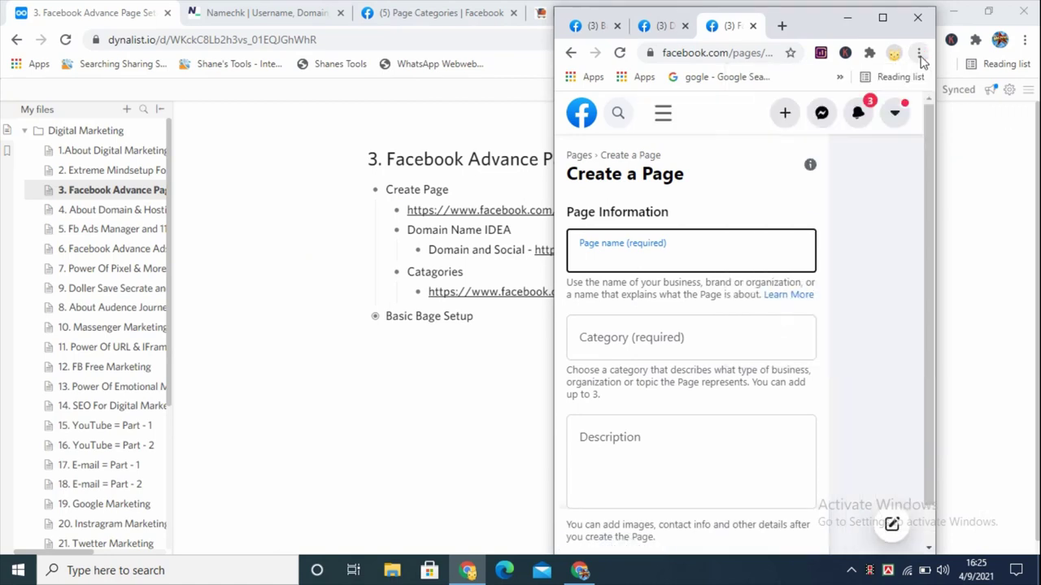
left_click(882, 17)
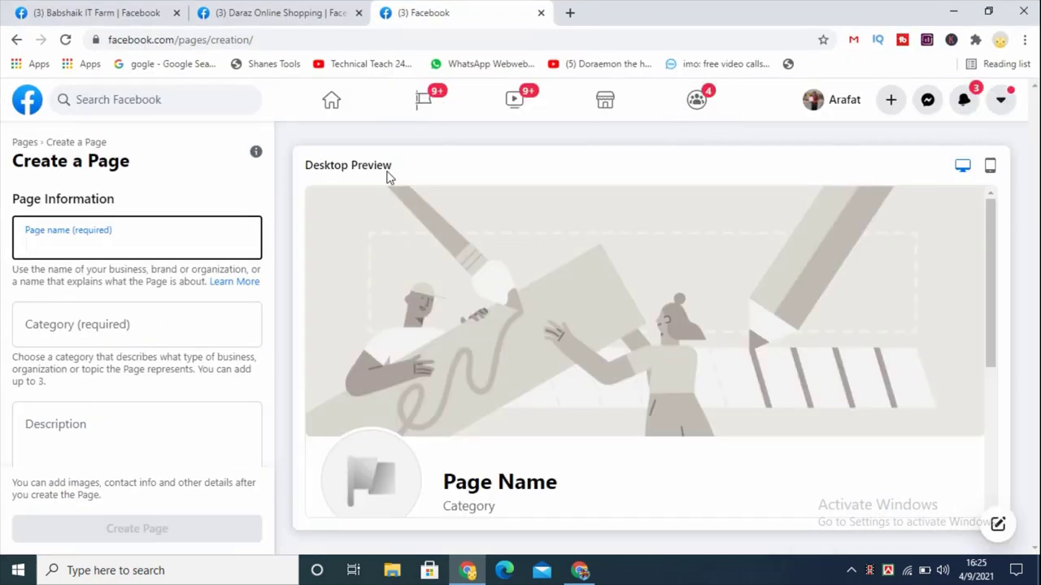
left_click(580, 570)
triple_click(440, 210)
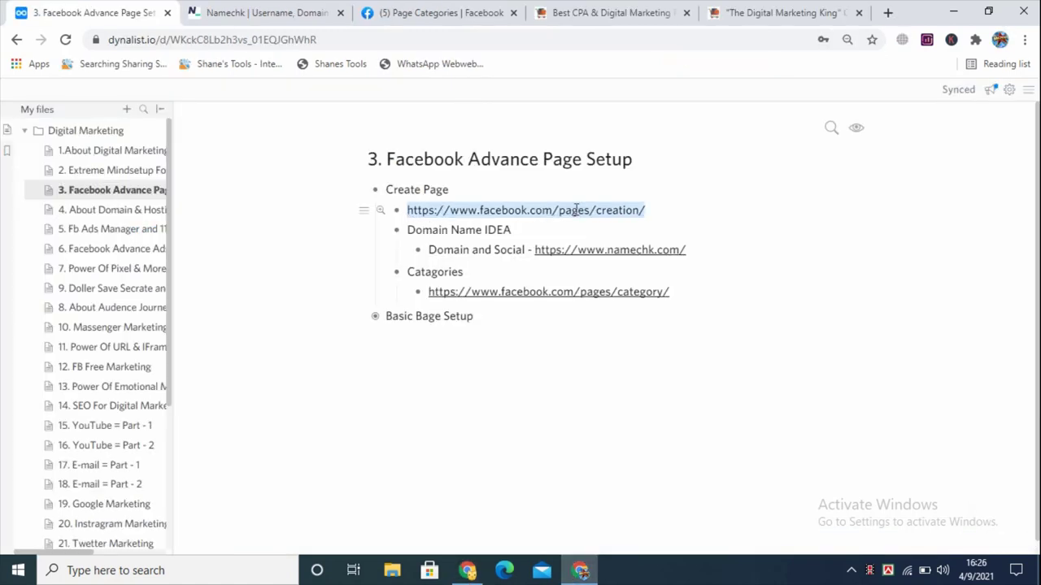
left_click(653, 205)
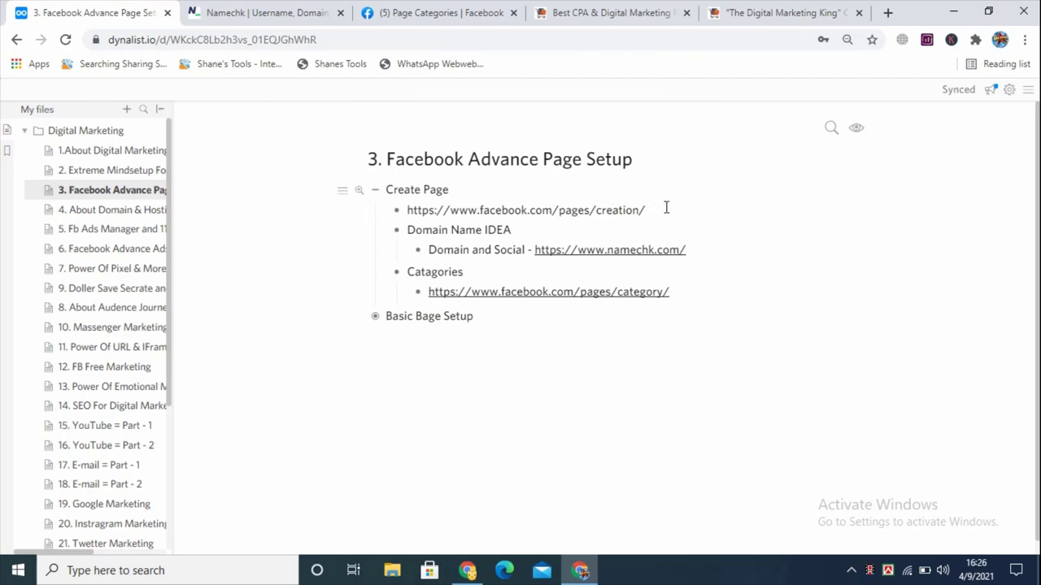
Examine the Category field on Facebook's Create a Page form and return to the page creation link in the notes
left_click(467, 570)
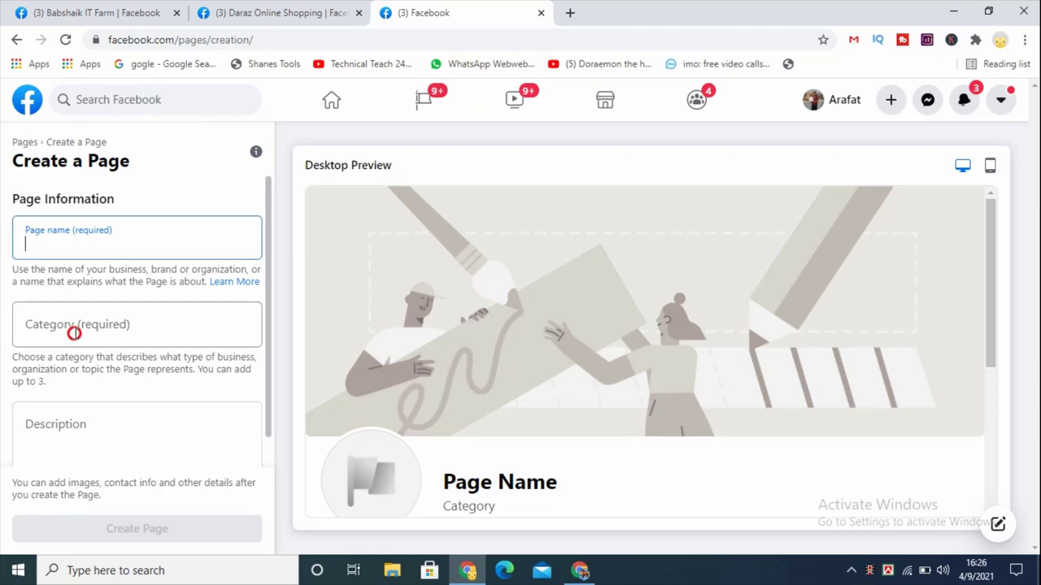
left_click(72, 332)
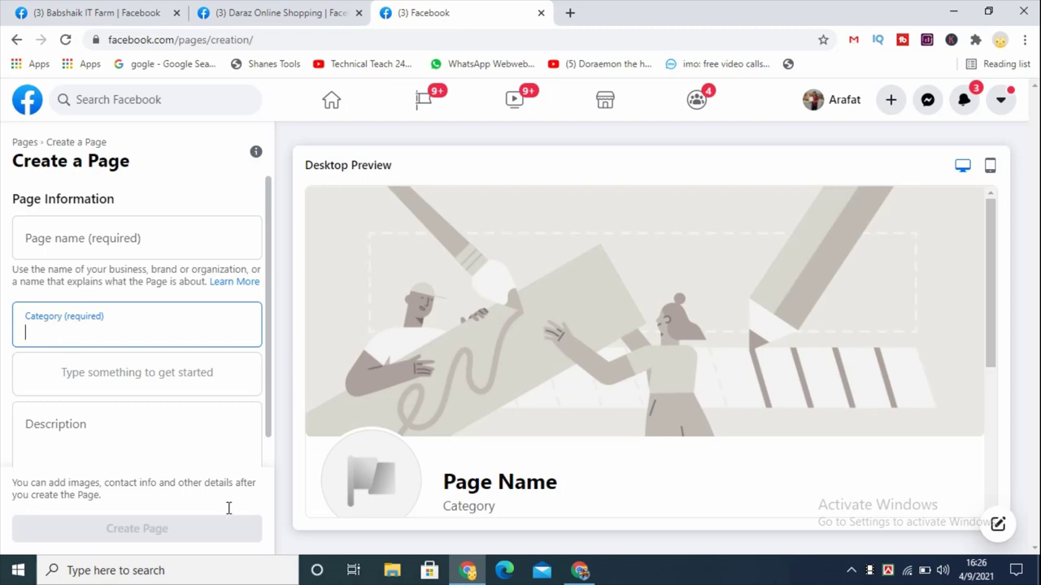
left_click(580, 570)
left_click(642, 211)
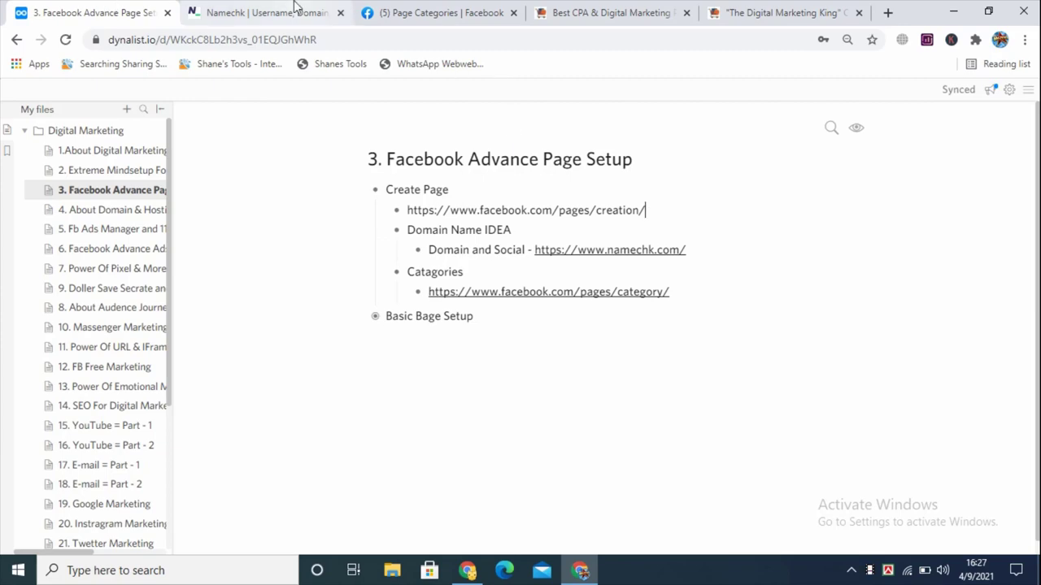
Look over the domain extensions and social media platforms that the Namechk site can check
left_click(262, 9)
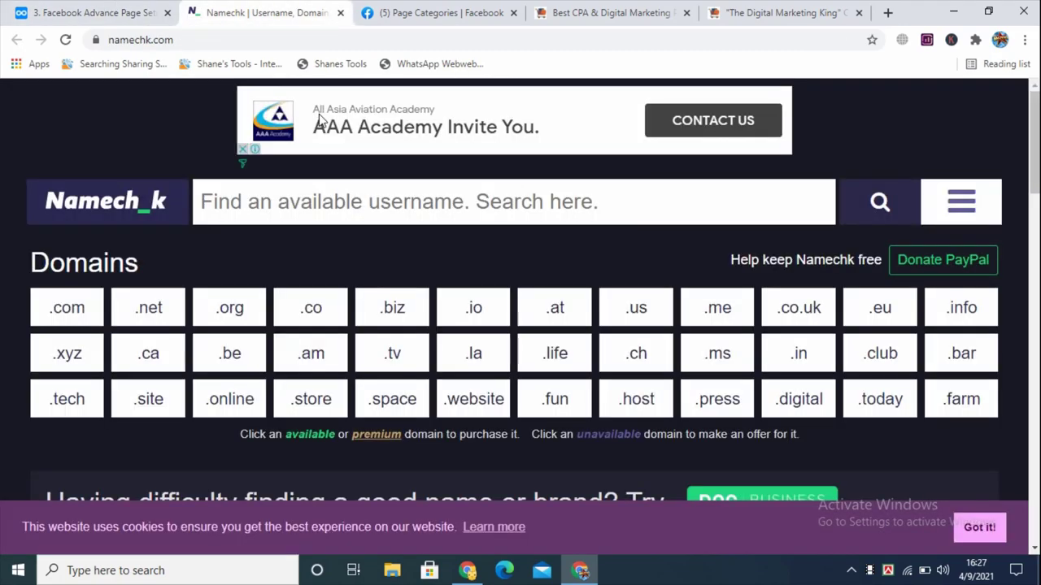
scroll(398, 350, "down", 7)
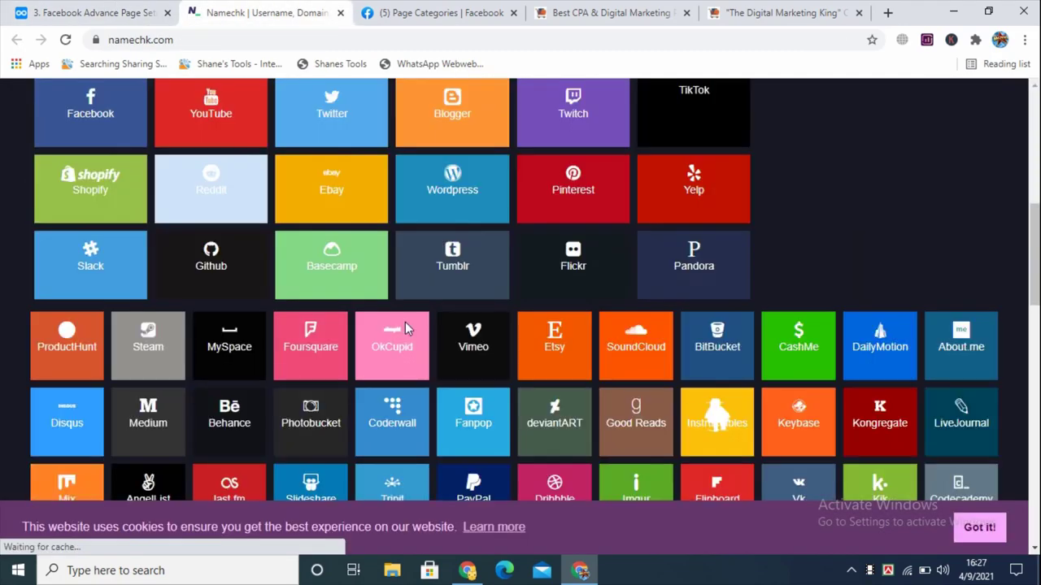
scroll(405, 322, "up", 10)
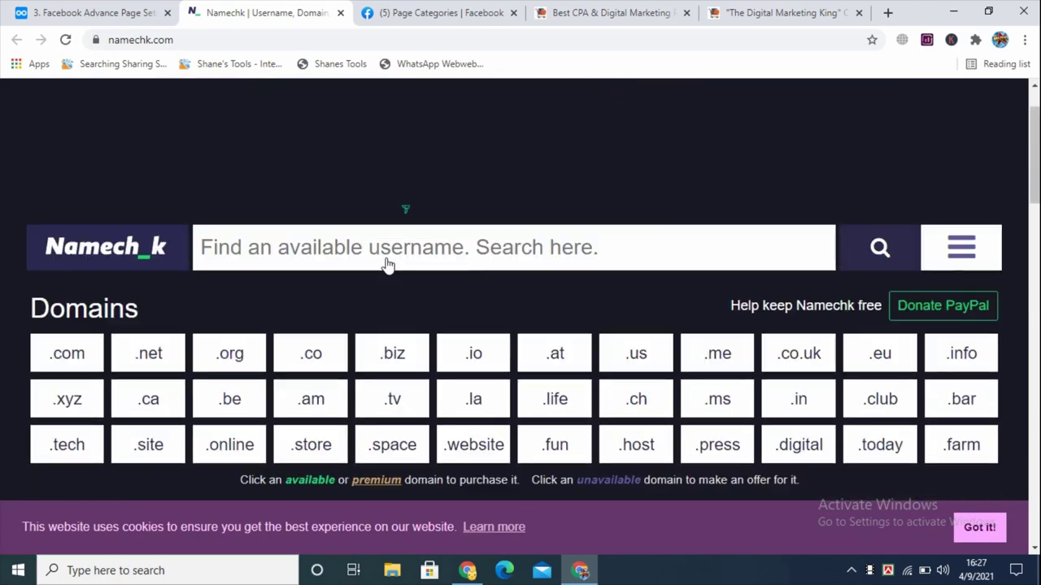
scroll(350, 260, "down", 5)
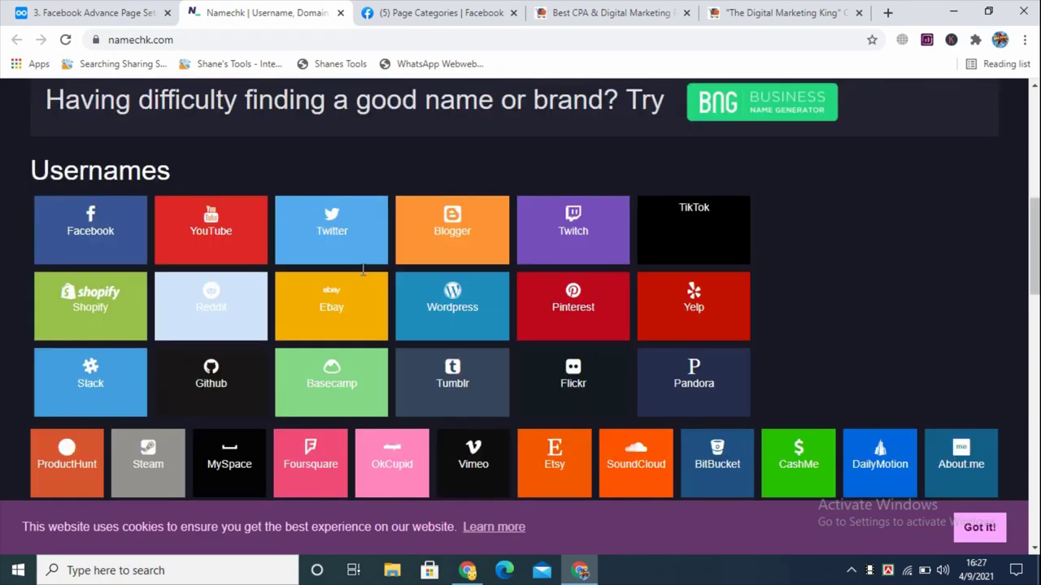
scroll(363, 271, "down", 3)
scroll(373, 275, "up", 2)
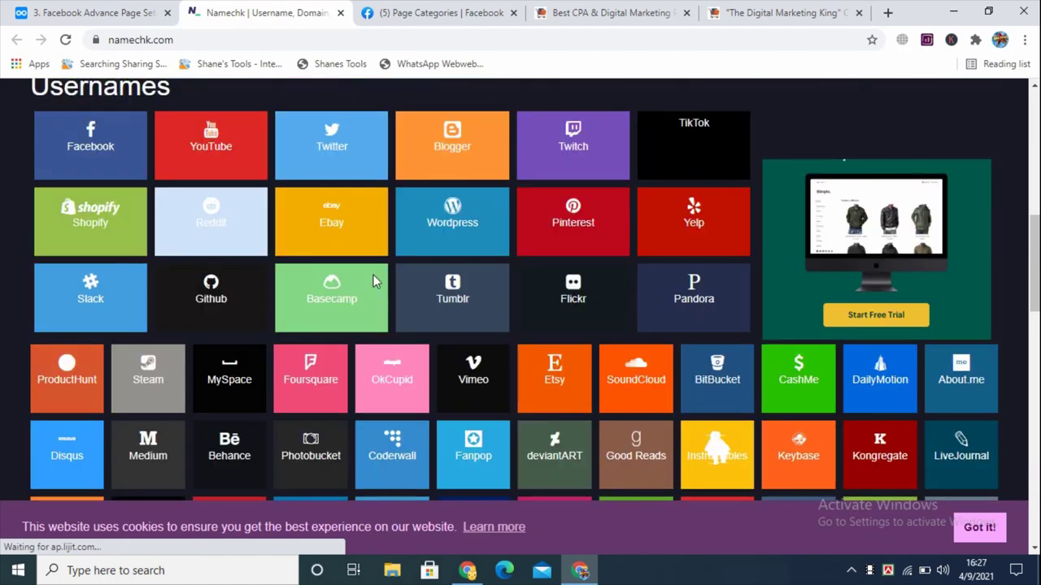
scroll(388, 276, "up", 8)
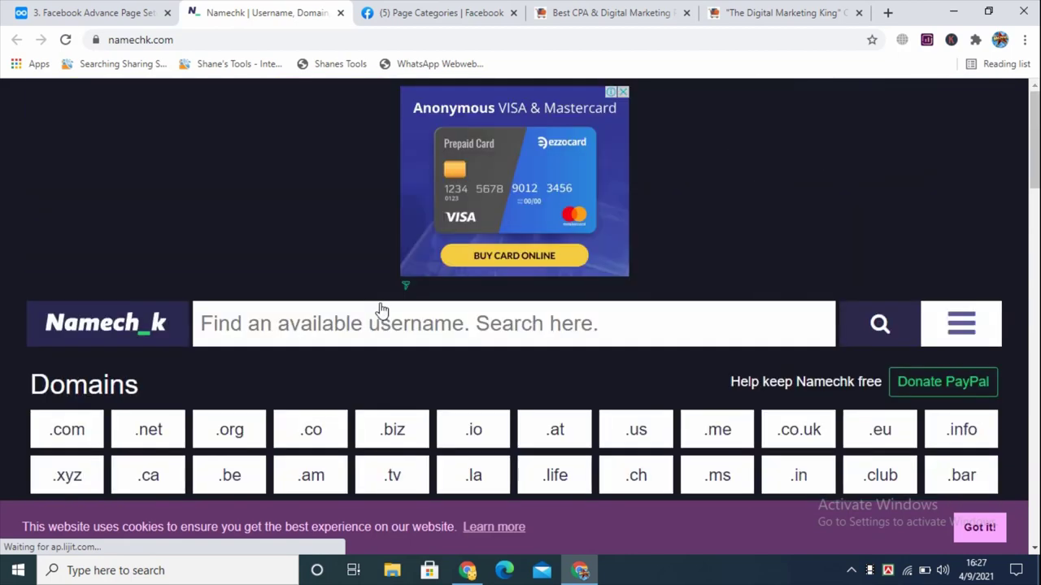
Search Namechk for the name "fashion house" and review its domain and username availability
left_click(286, 325)
scroll(286, 325, "down", 3)
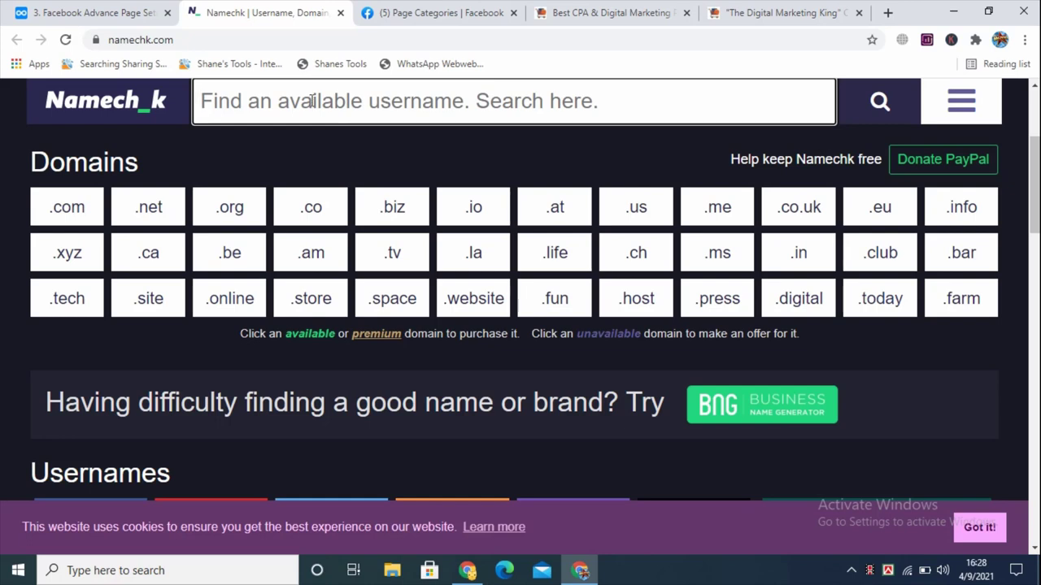
type("fashion")
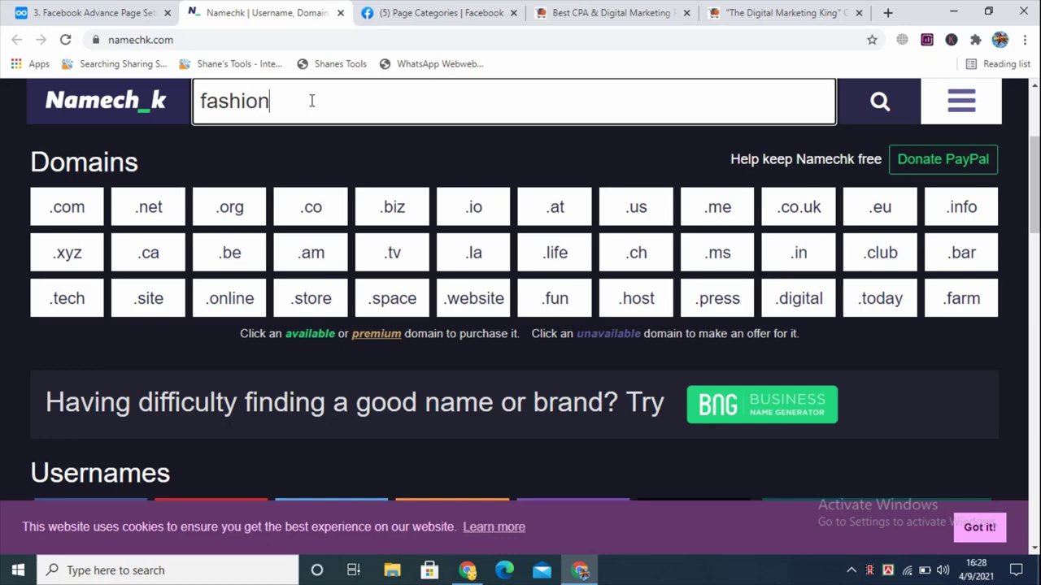
type(" house")
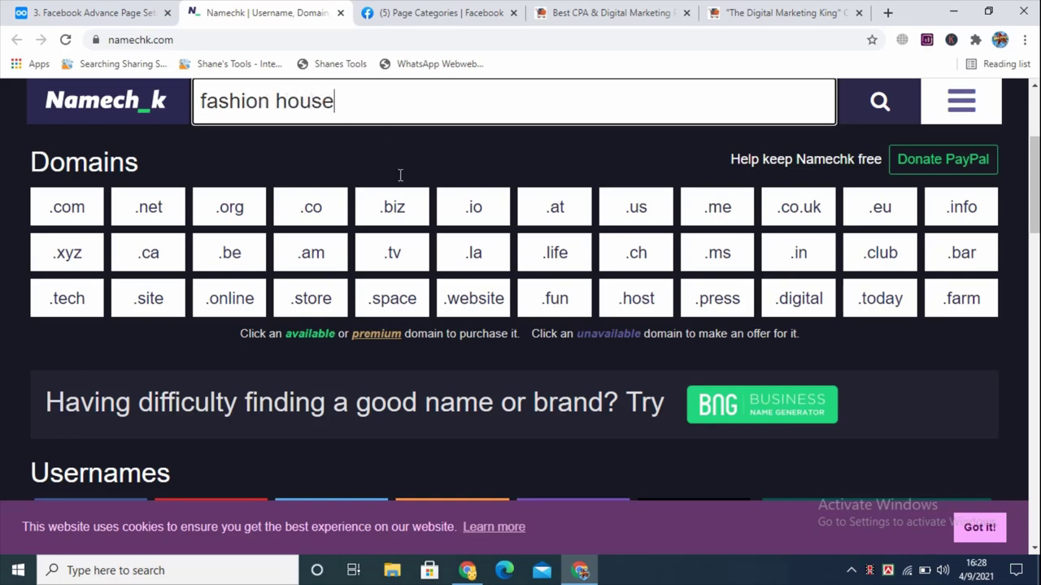
scroll(650, 227, "up", 2)
left_click(848, 266)
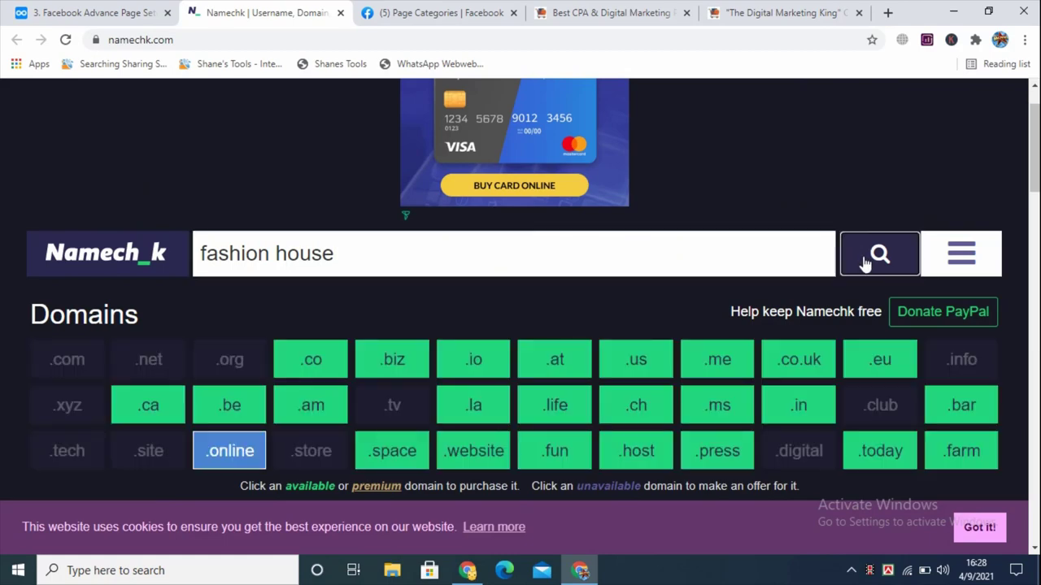
scroll(585, 279, "down", 3)
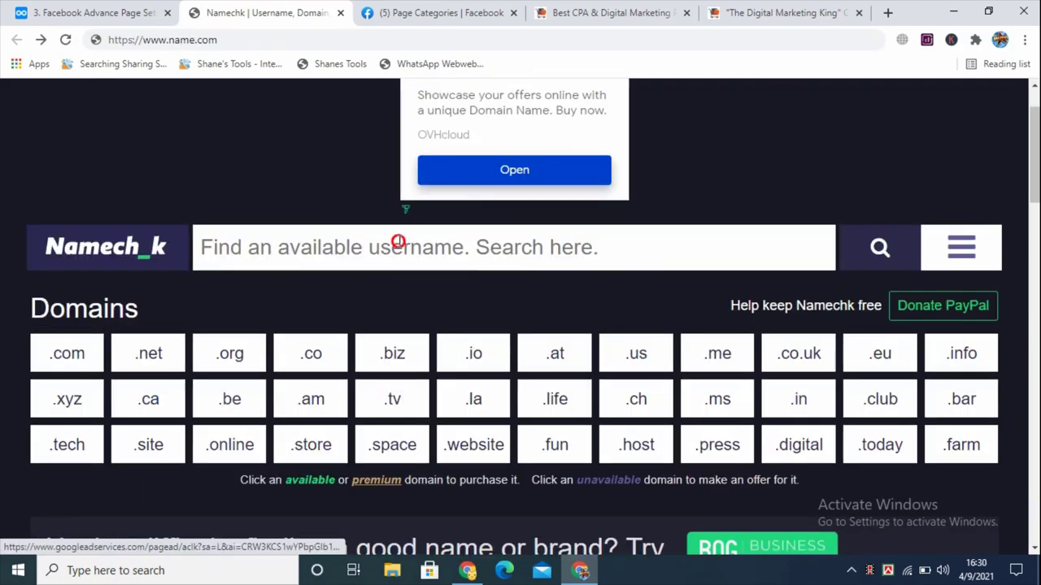
Load namemesh.com in place of the Namechk page and look over its domain generator categories
left_click(426, 259)
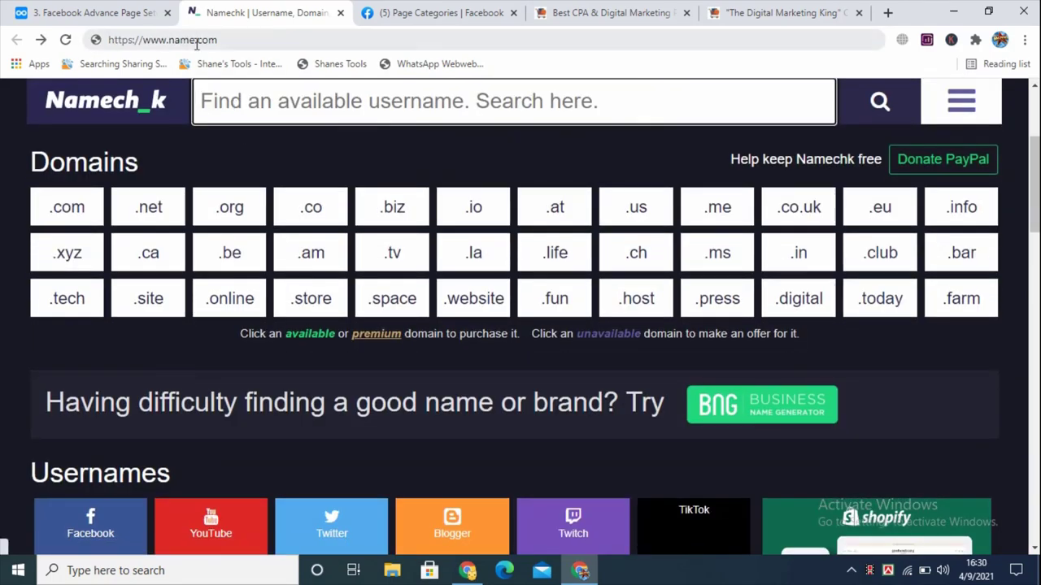
left_click(191, 41)
left_click(194, 41)
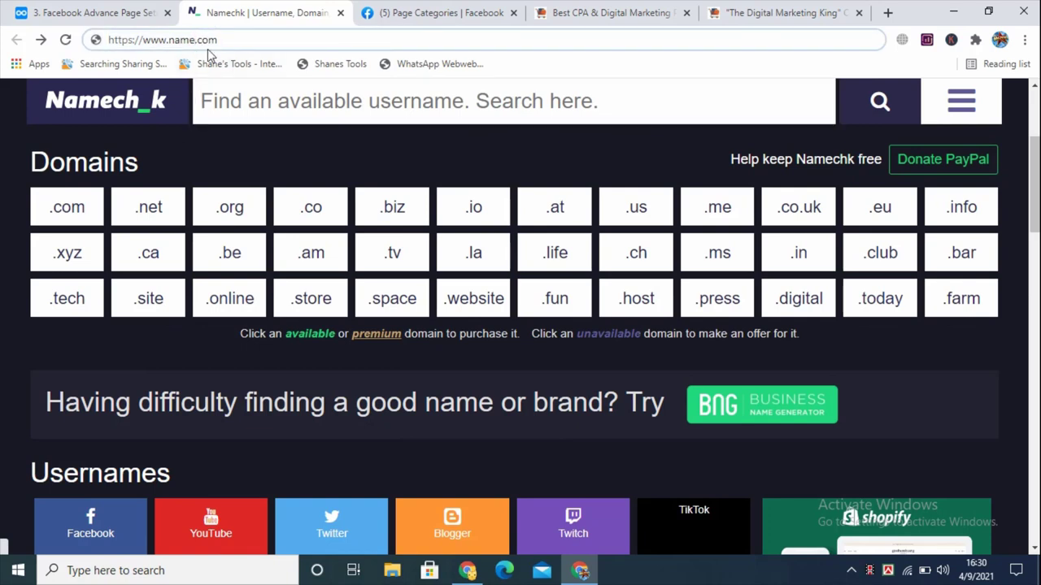
type("mesh")
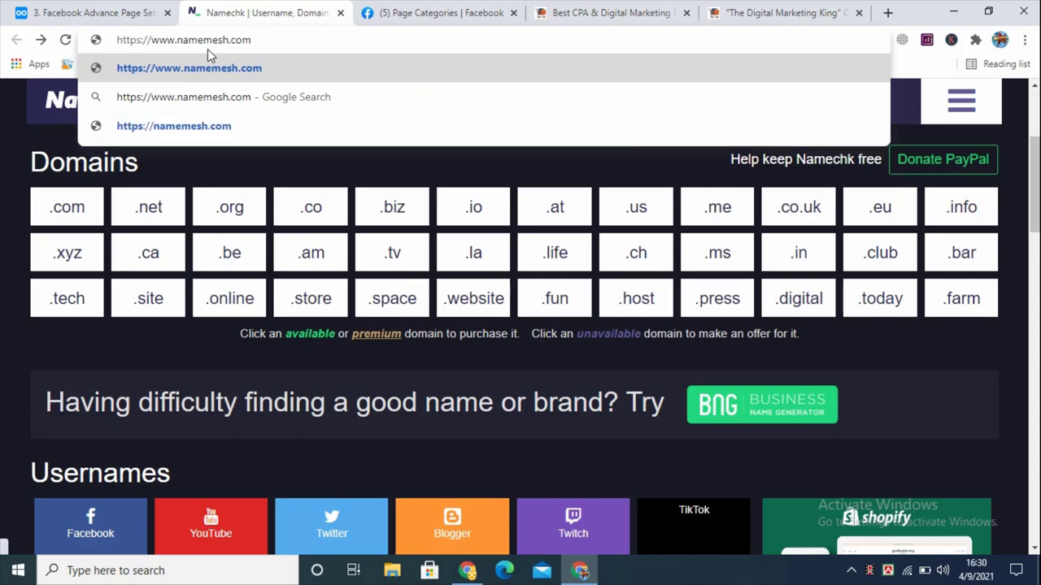
key("Return")
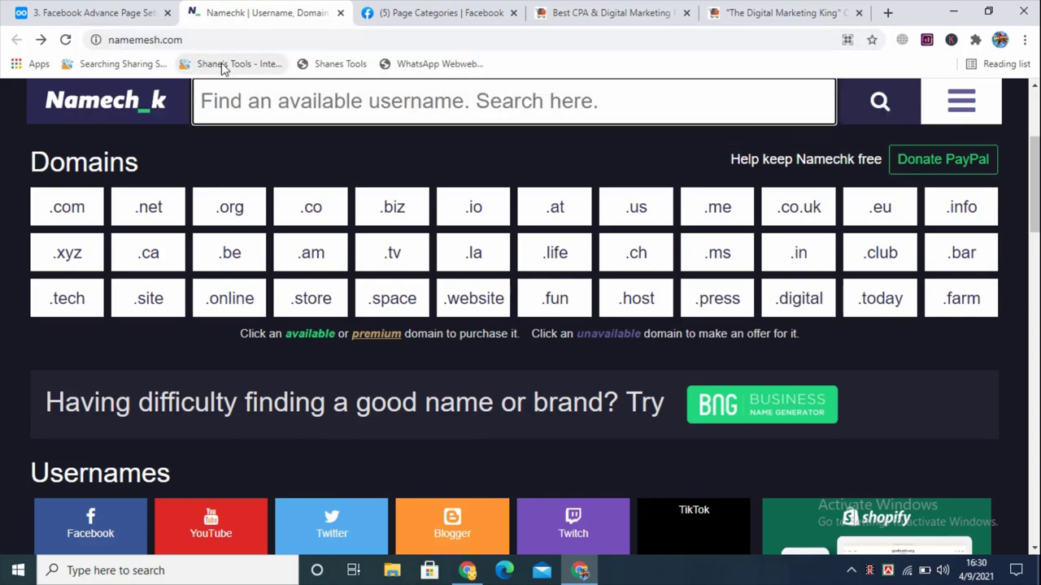
scroll(339, 258, "down", 5)
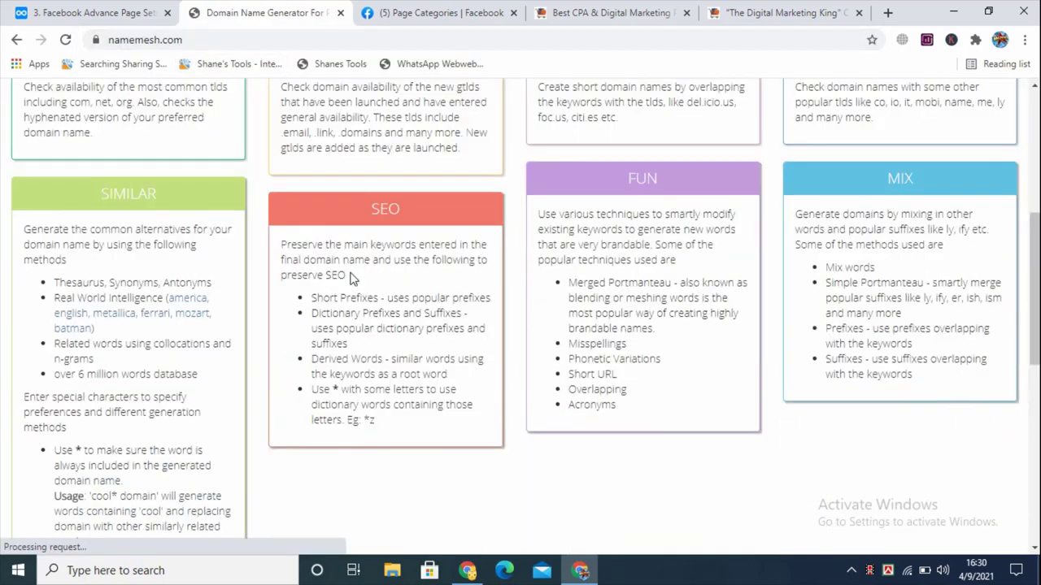
scroll(351, 276, "up", 2)
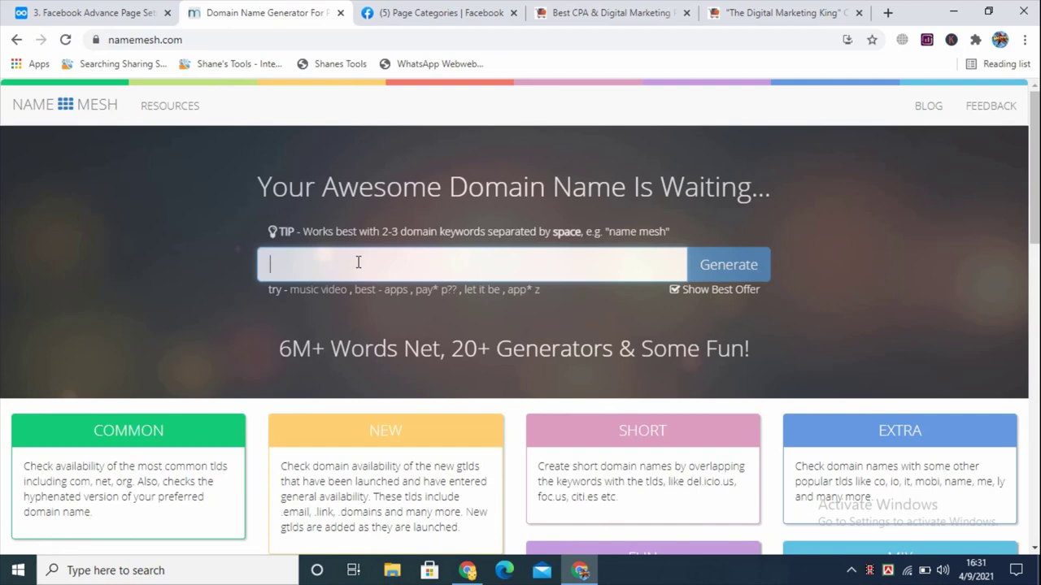
Generate domain name ideas for "Fashion House" on Name Mesh and browse the suggestions
type("Fashion")
left_click(720, 277)
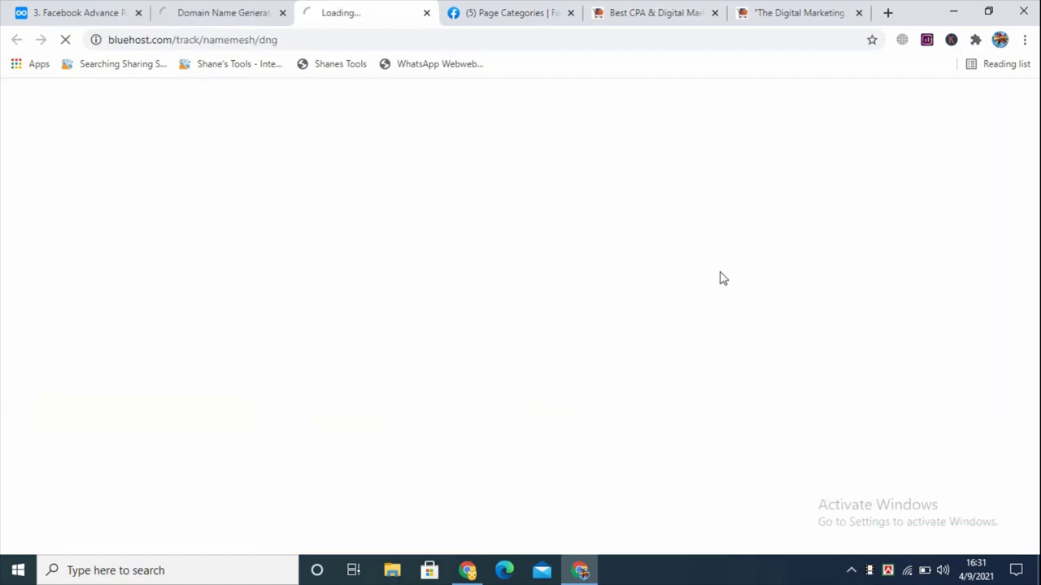
scroll(342, 235, "down", 2)
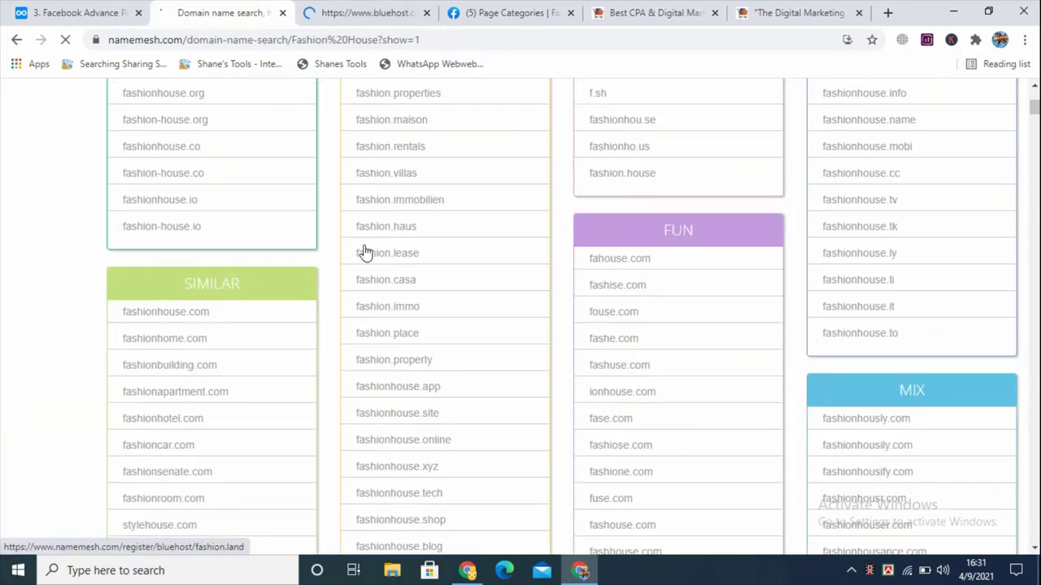
scroll(325, 272, "up", 2)
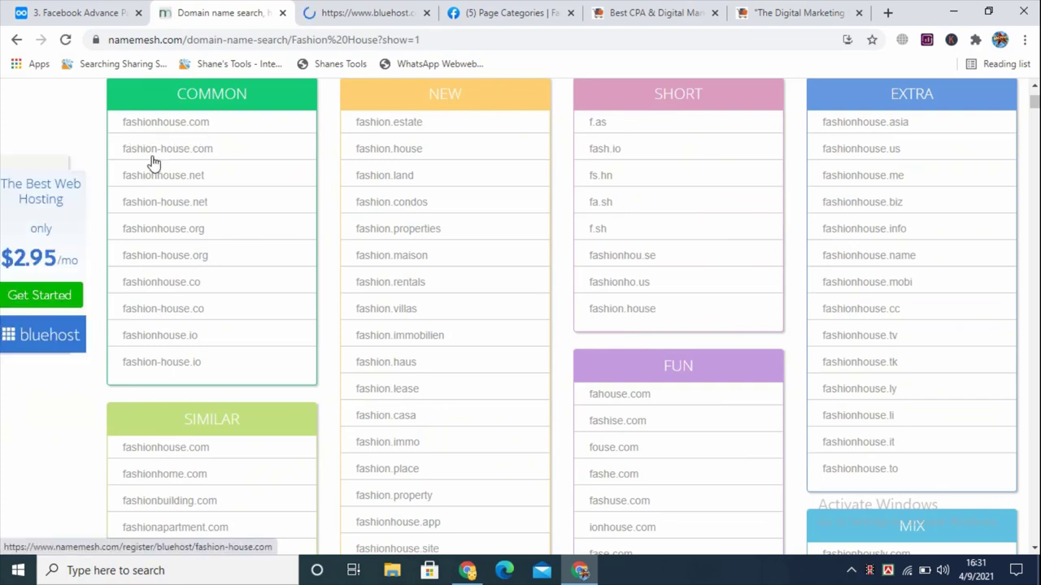
Look through the Name Mesh suggestions for Fashion House from the Common and Similar groups down to Premium
scroll(158, 163, "down", 1)
scroll(154, 163, "up", 1)
scroll(171, 228, "down", 6)
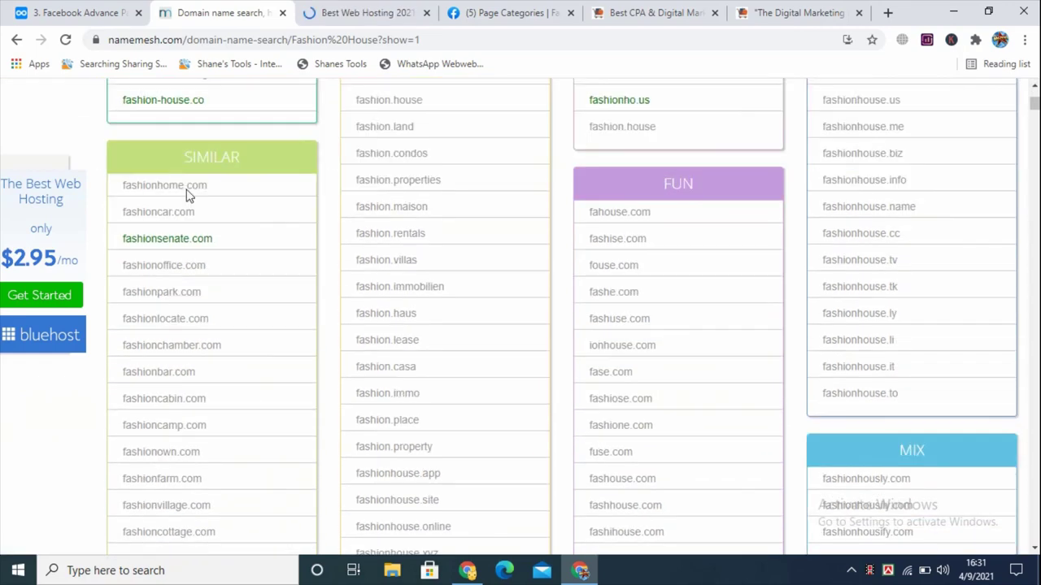
scroll(244, 276, "down", 4)
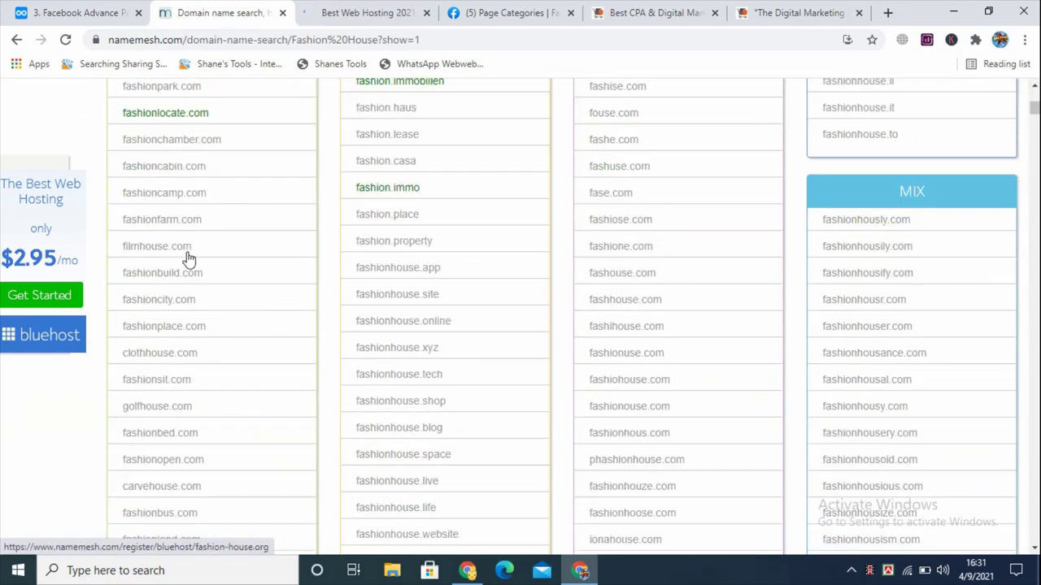
scroll(578, 303, "down", 15)
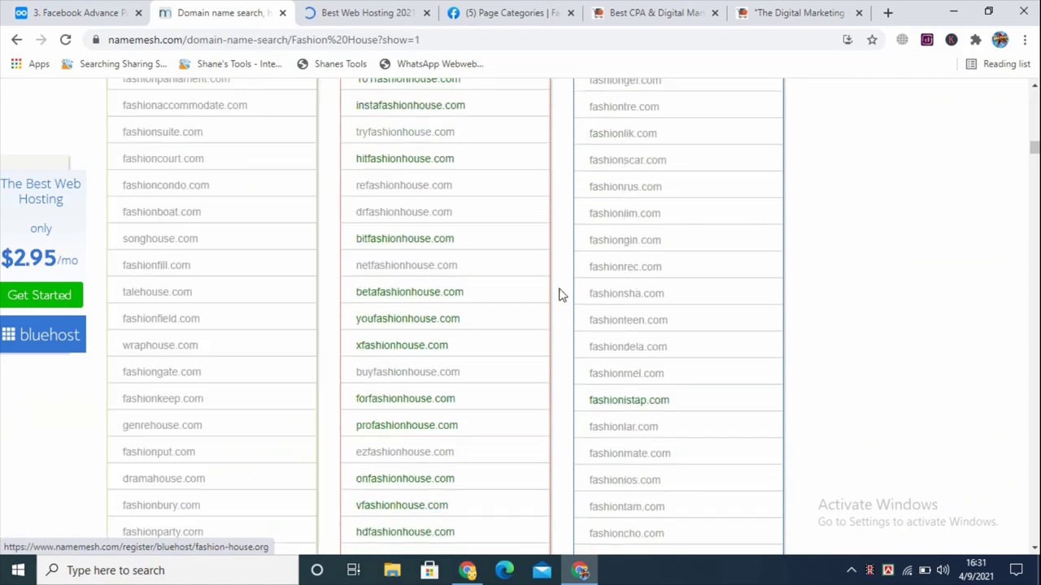
scroll(542, 295, "down", 10)
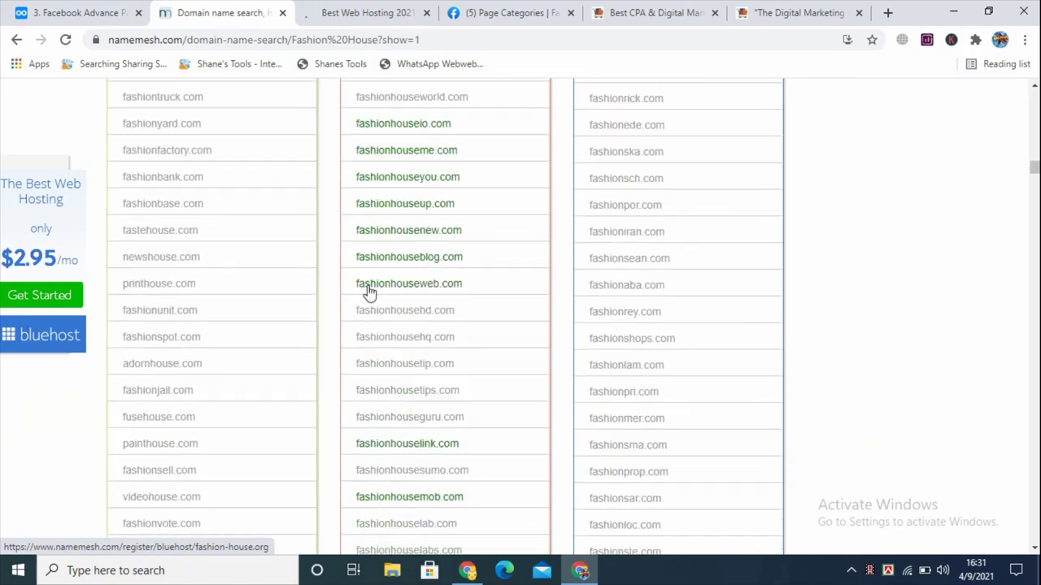
scroll(489, 305, "down", 5)
scroll(480, 317, "up", 6)
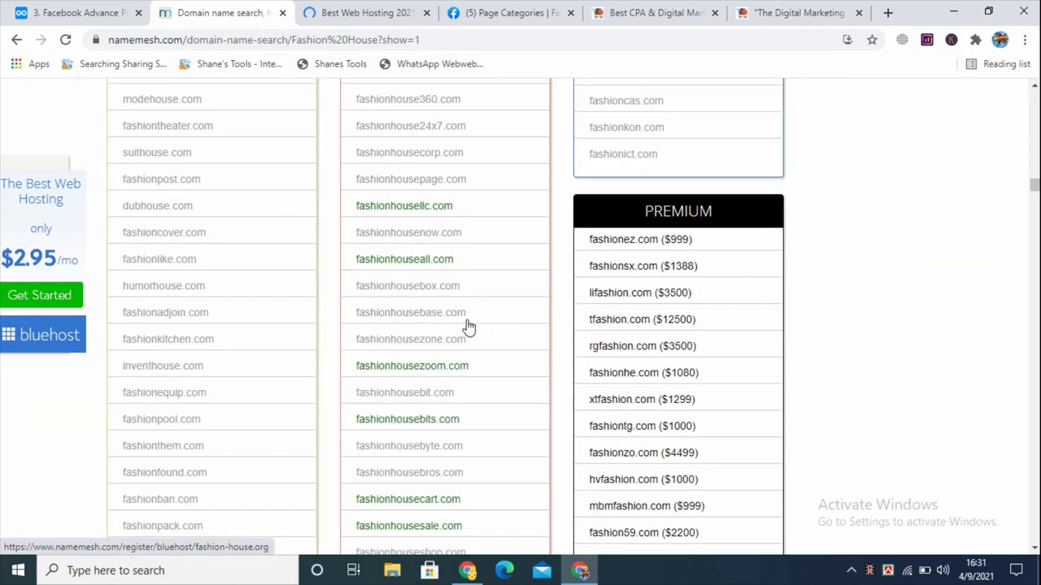
Examine the available domain names in the SEO group and compare them with the New, Short, Fun and Extra groups
scroll(468, 326, "up", 5)
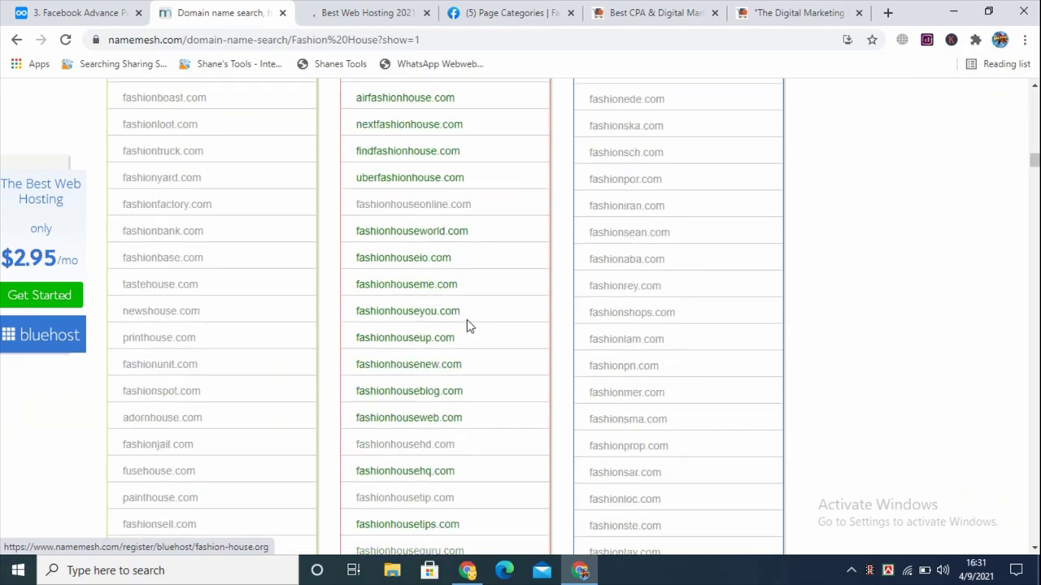
scroll(467, 326, "down", 1)
scroll(464, 324, "up", 2)
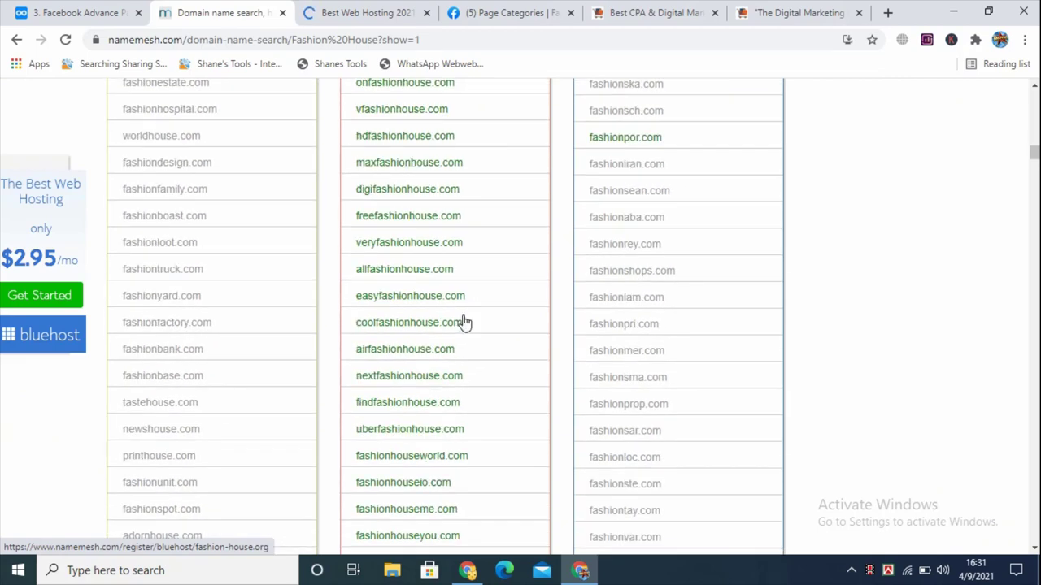
scroll(465, 324, "up", 4)
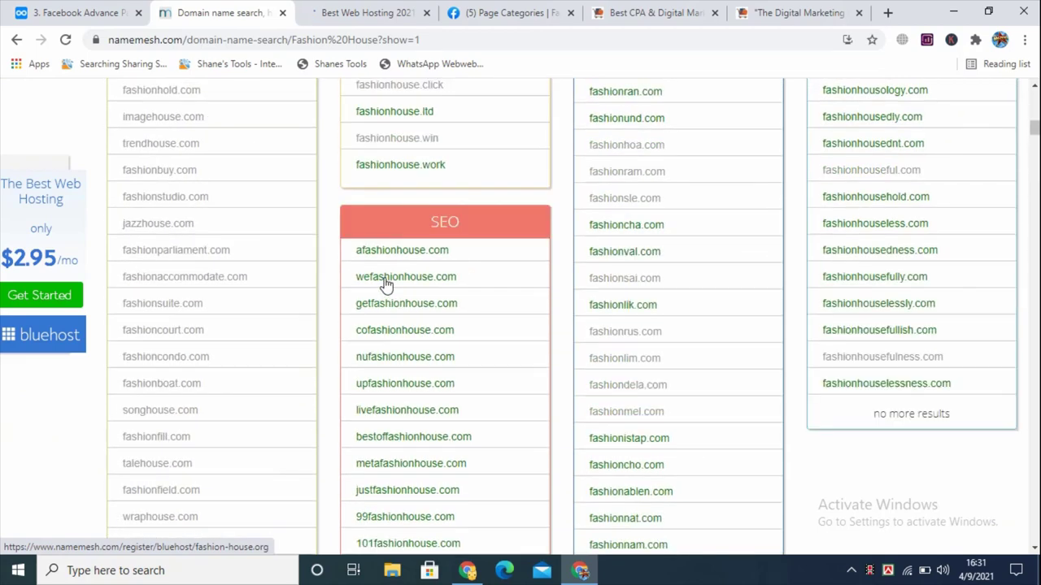
scroll(386, 285, "down", 1)
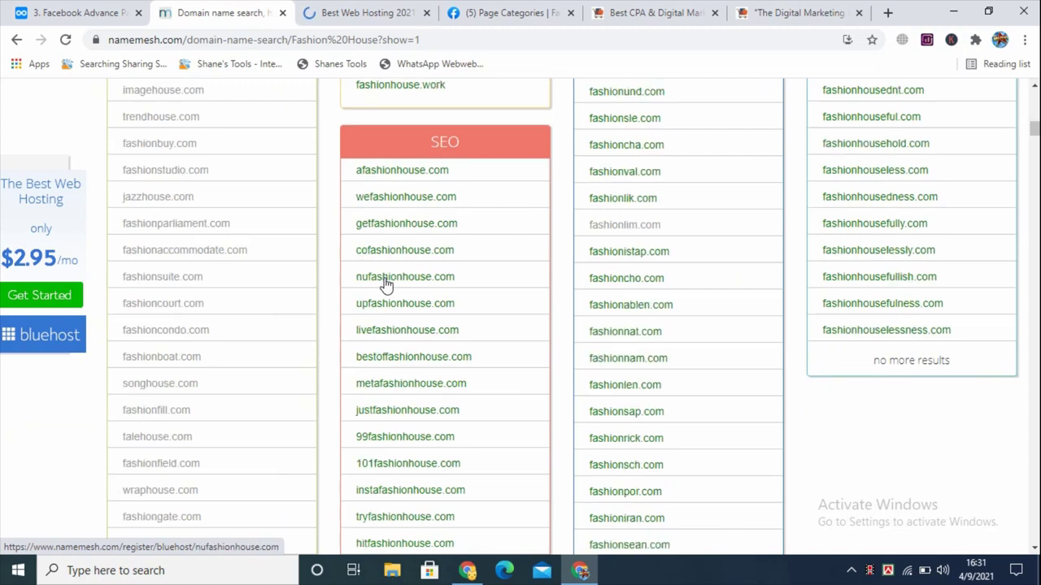
scroll(498, 366, "up", 9)
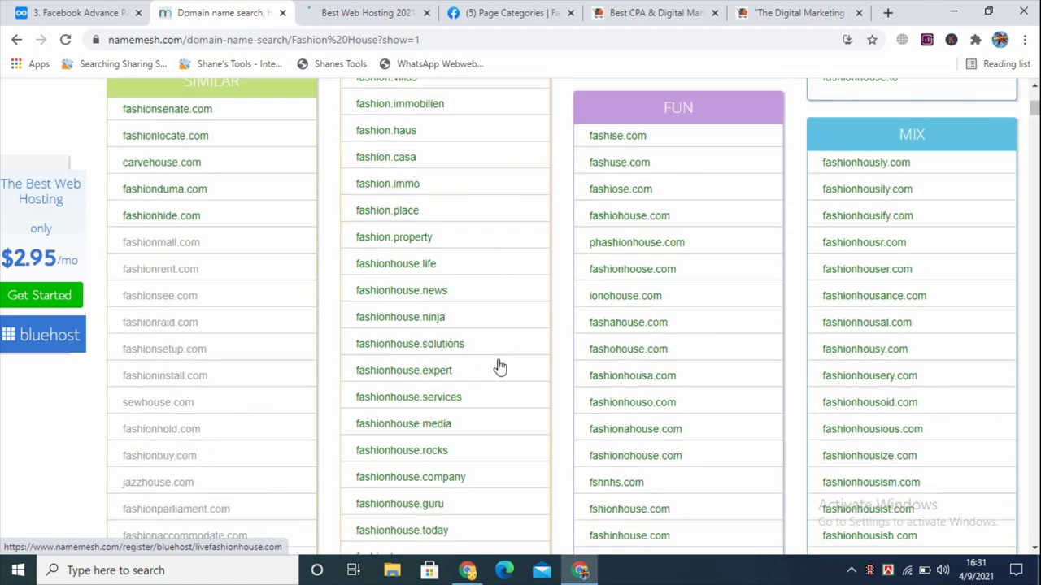
scroll(486, 332, "up", 4)
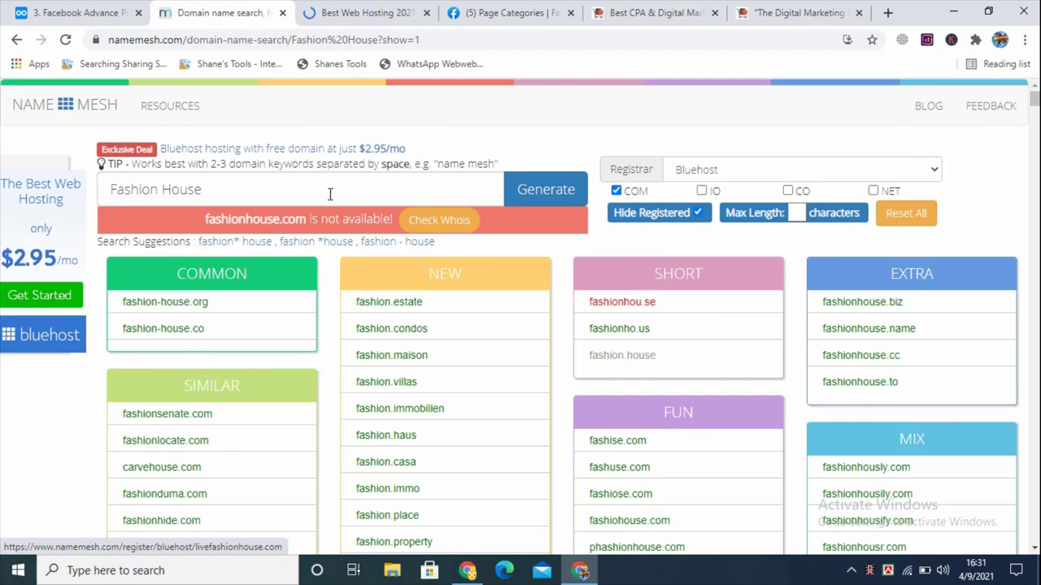
scroll(366, 228, "down", 3)
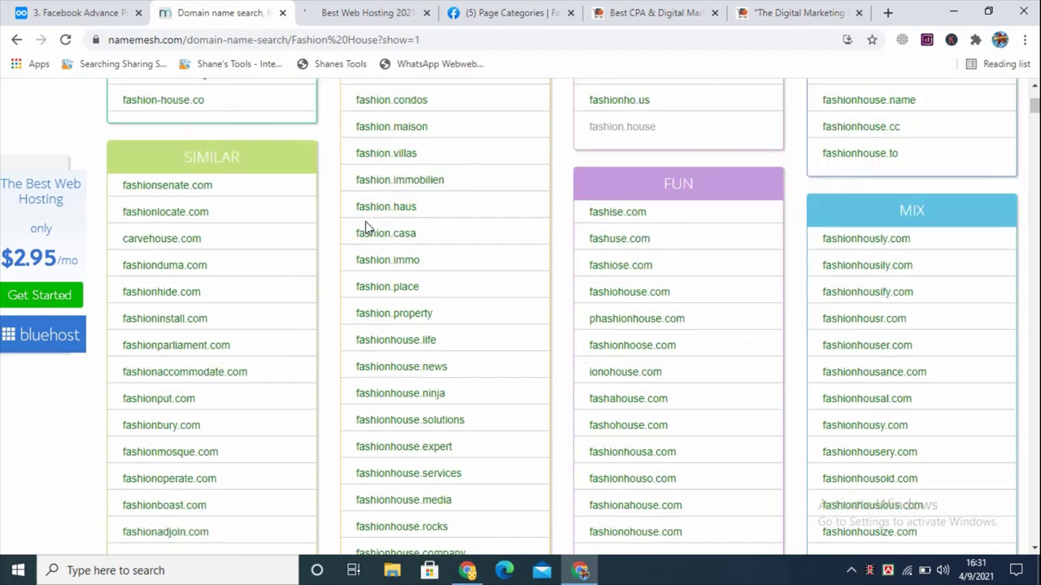
scroll(370, 228, "up", 1)
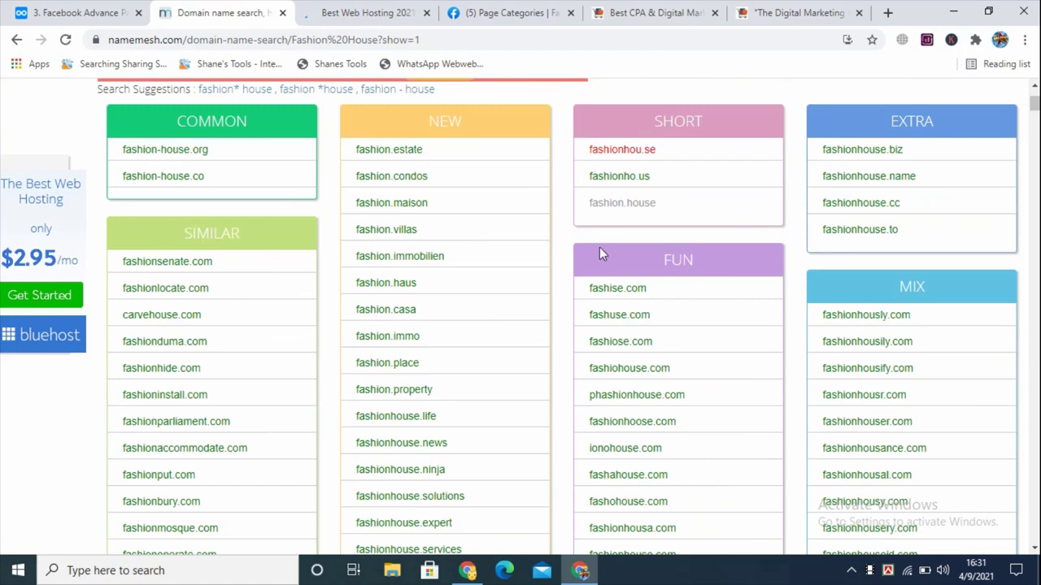
scroll(585, 366, "down", 3)
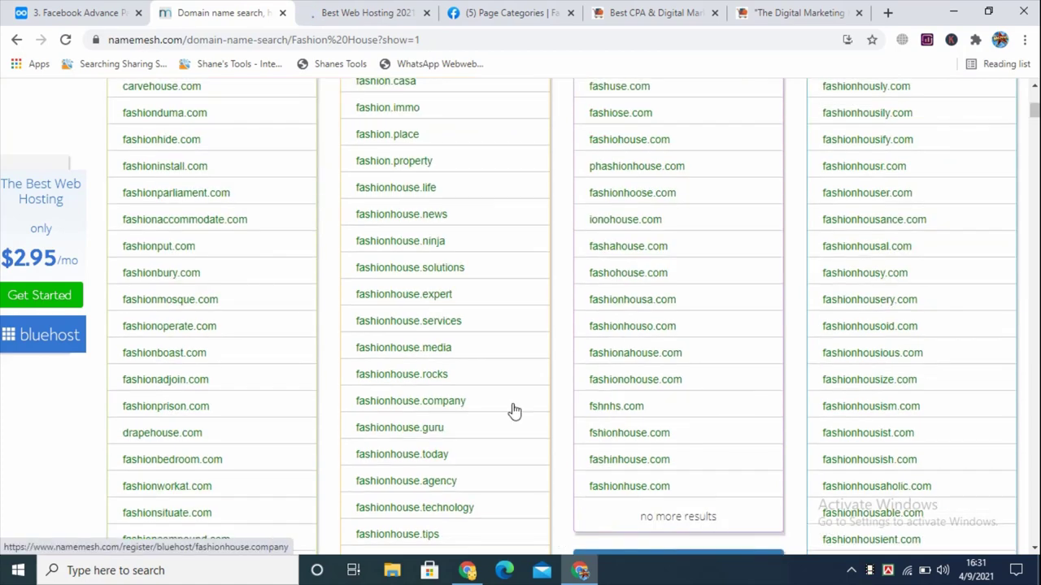
scroll(486, 320, "up", 3)
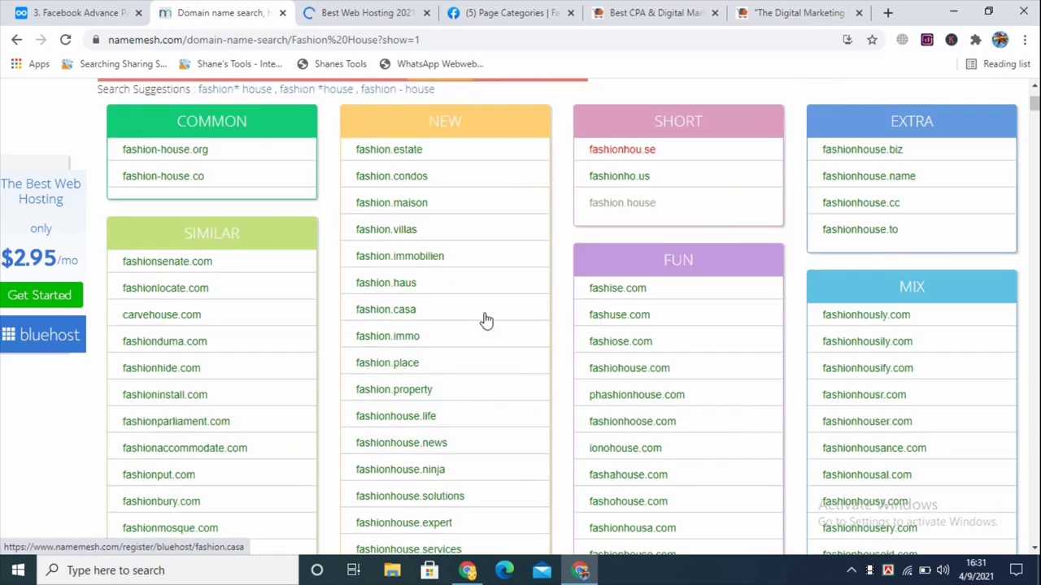
scroll(485, 320, "up", 2)
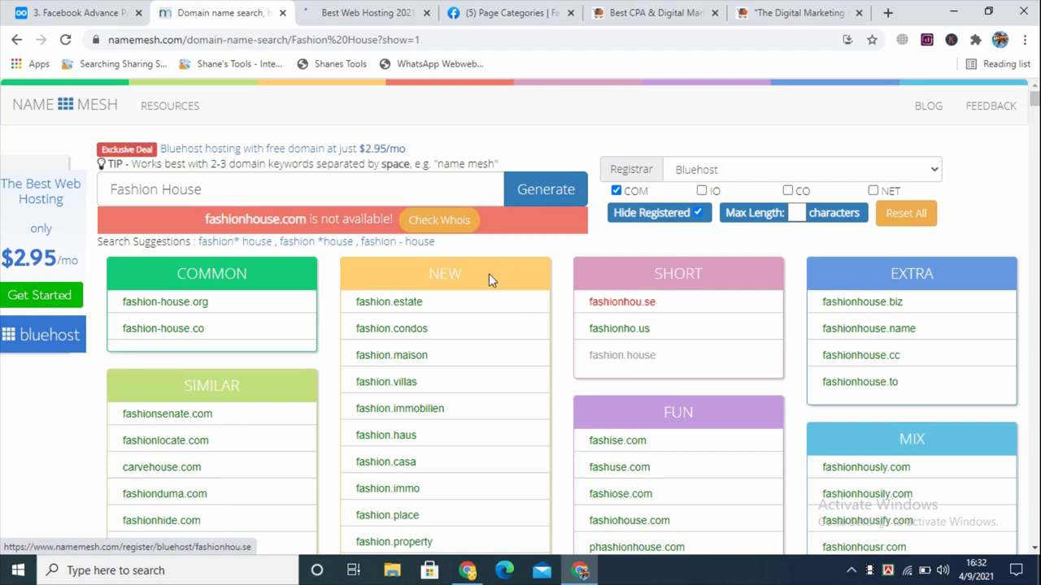
left_click(193, 39)
left_click(244, 39)
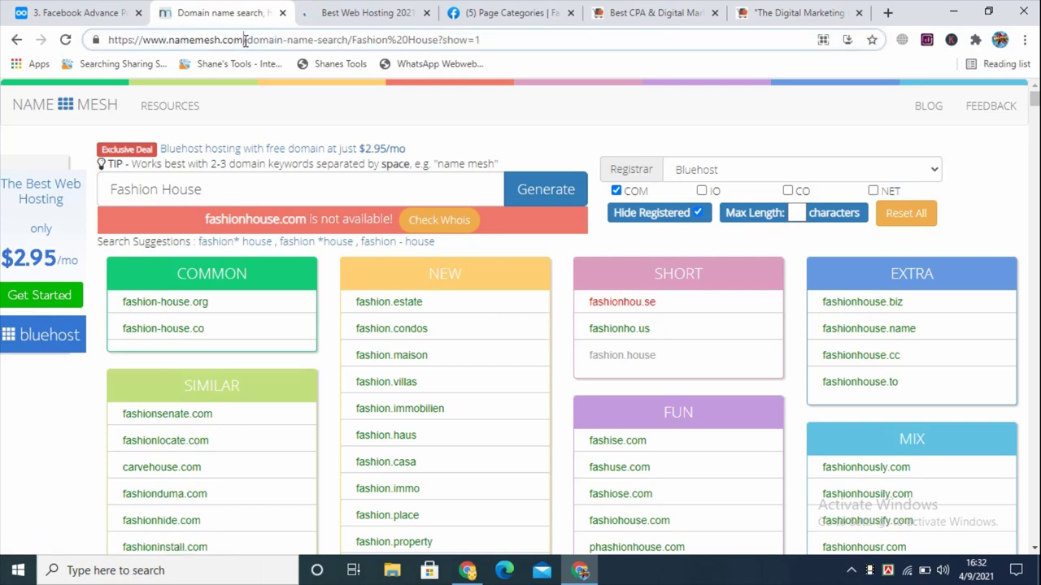
left_click_drag(245, 39, 117, 39)
right_click(123, 43)
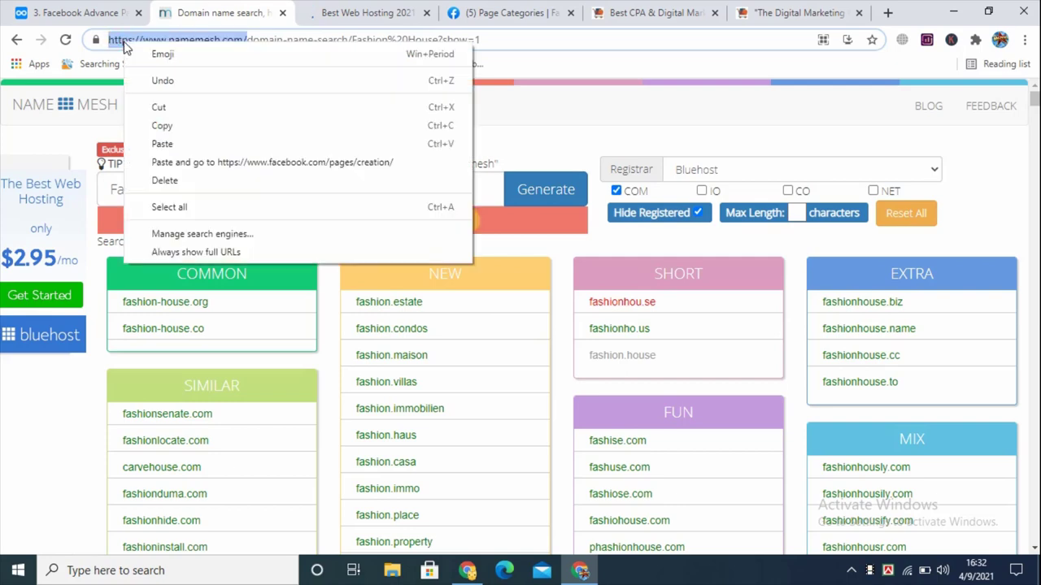
left_click(179, 124)
left_click(70, 10)
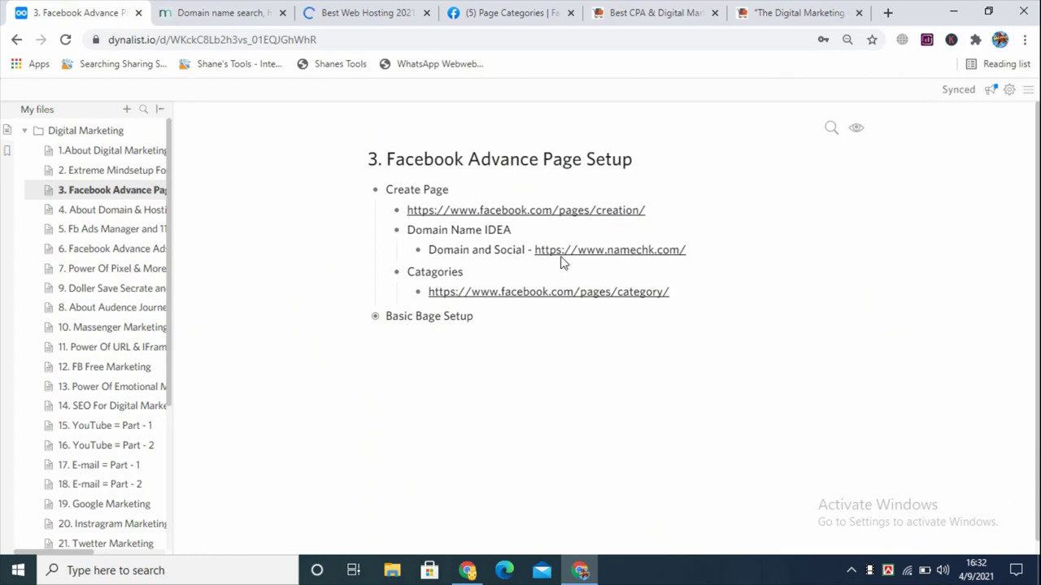
left_click_drag(690, 253, 532, 244)
key("ctrl+v")
left_click(583, 271)
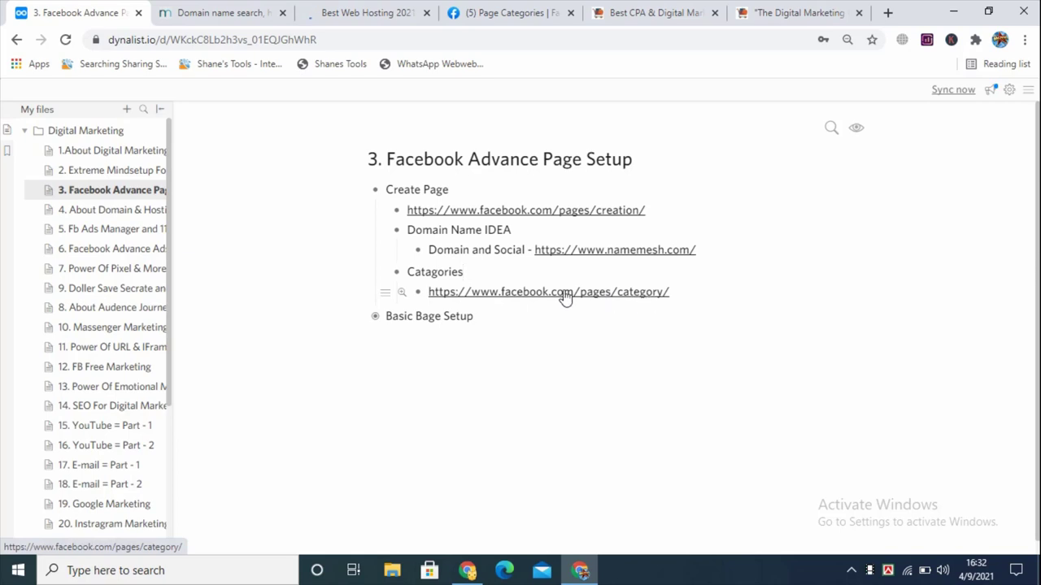
Load facebook.com/pages/category/ in the Page Categories tab and look over the first business categories
left_click(492, 13)
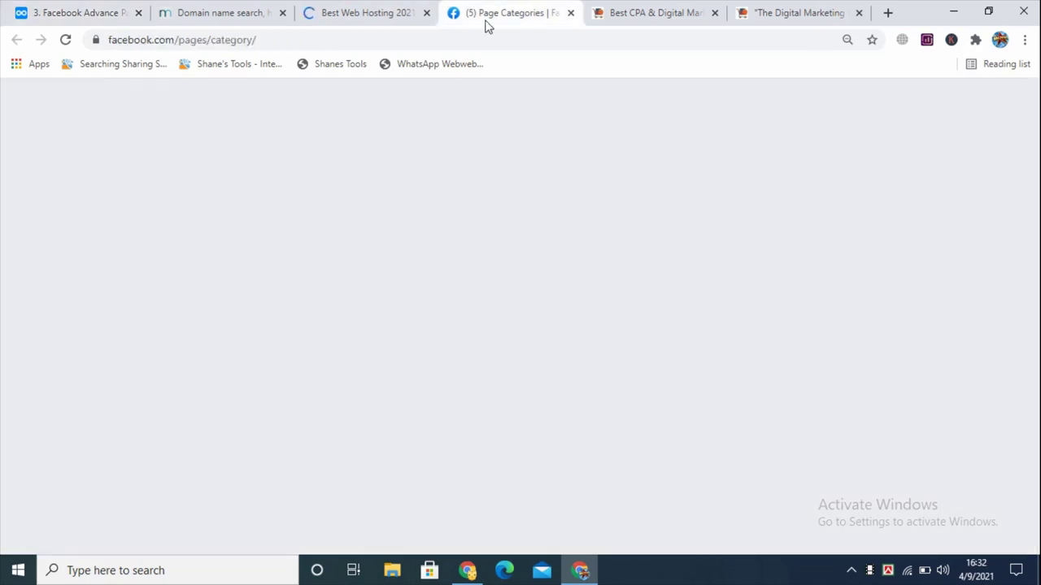
left_click(303, 38)
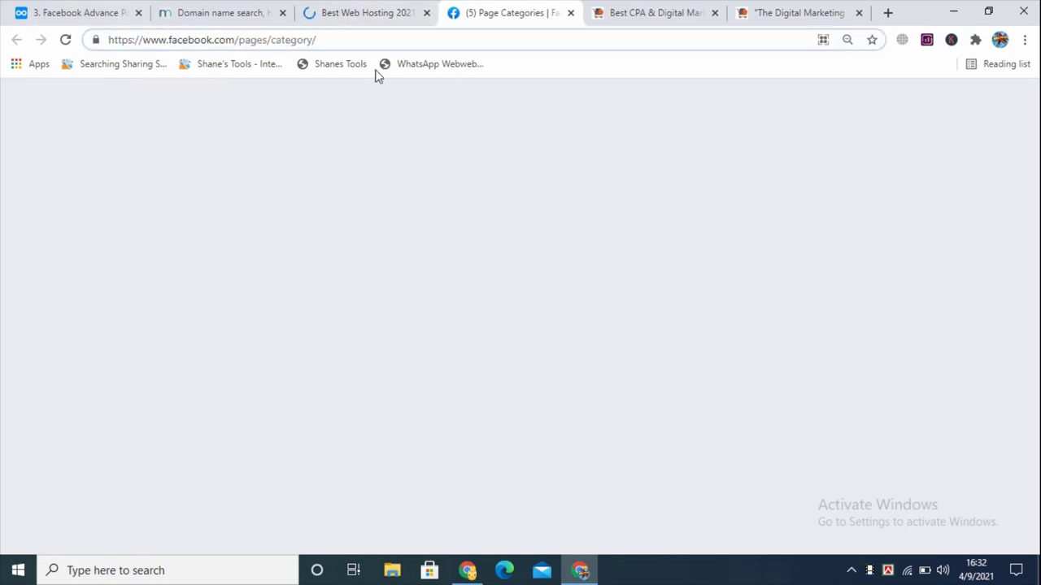
key("Return")
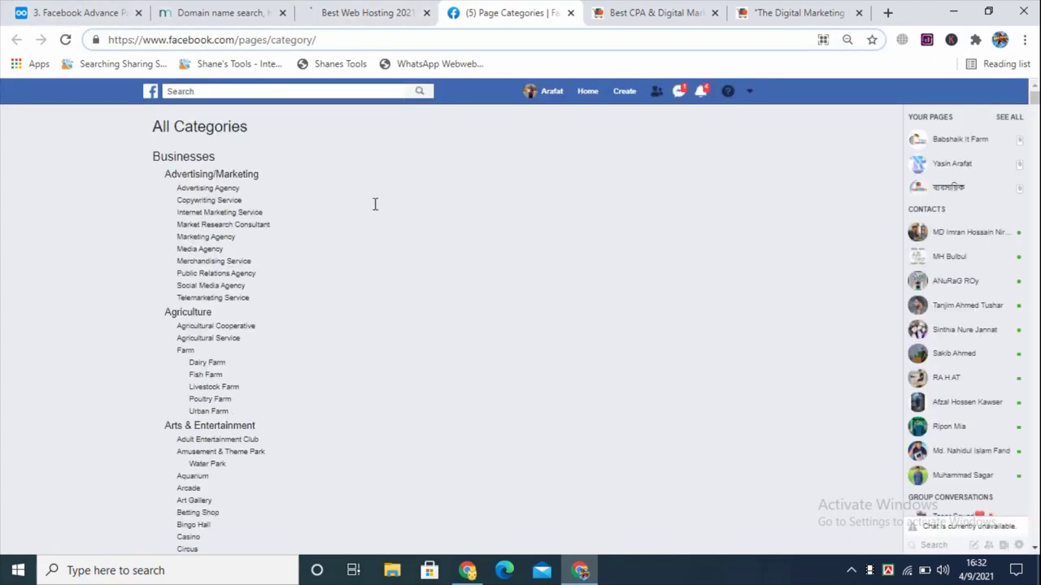
scroll(228, 179, "down", 3)
scroll(185, 179, "up", 3)
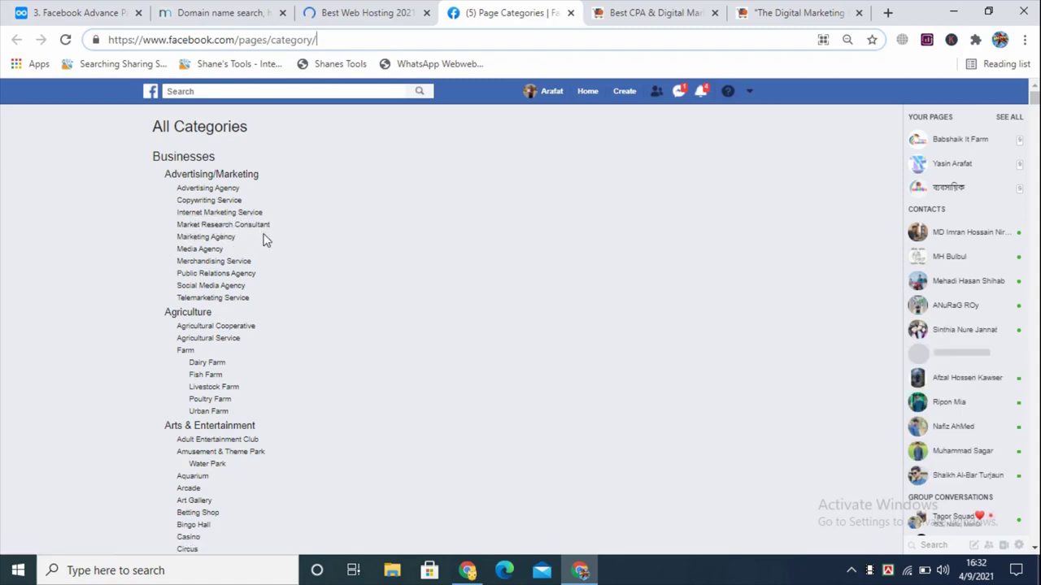
Browse Facebook's full page category list through education, food, restaurant, lodging and home service entries, returning to its start
scroll(232, 252, "down", 15)
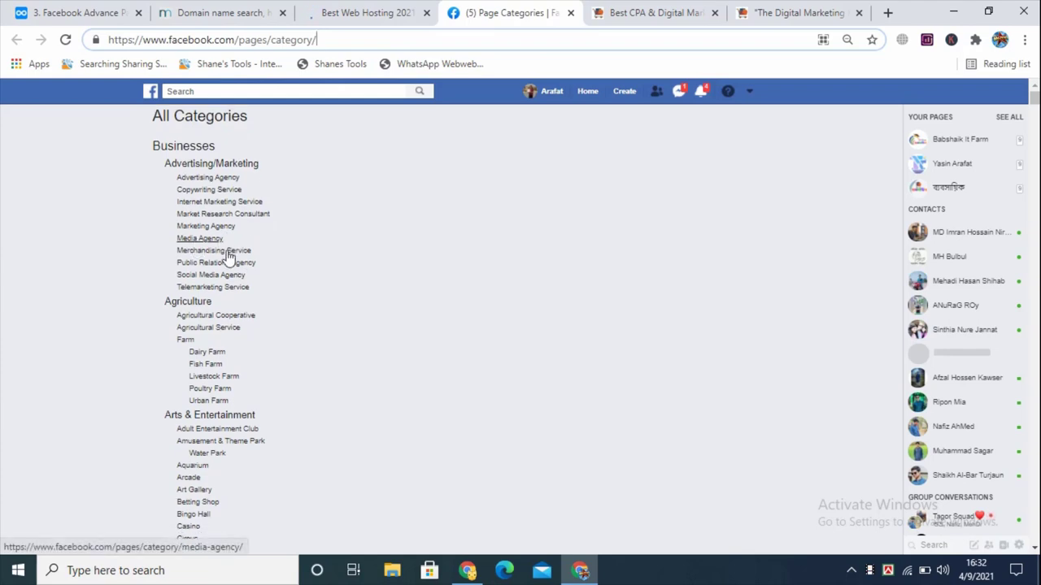
scroll(227, 253, "down", 20)
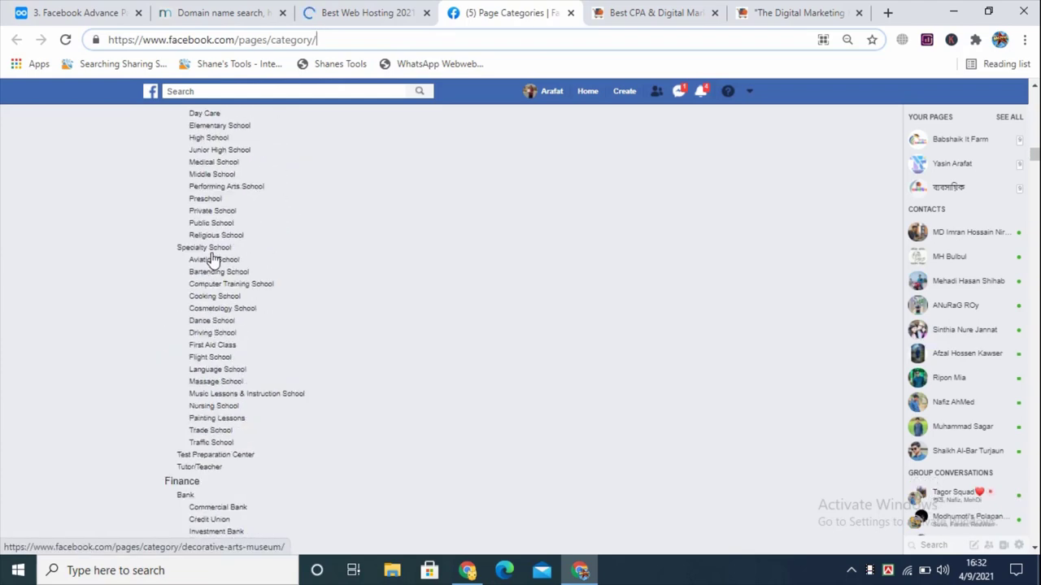
scroll(186, 340, "down", 10)
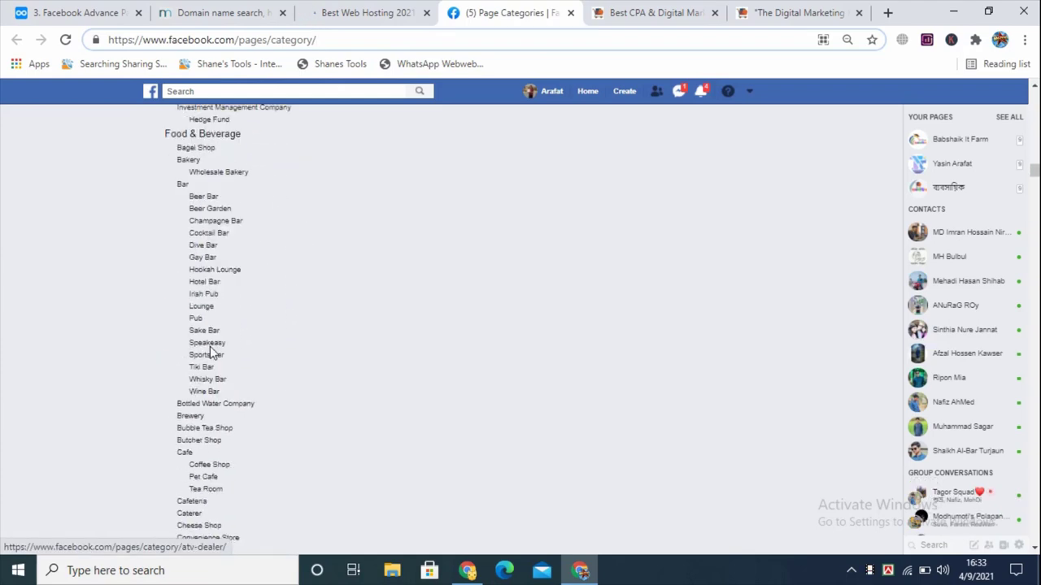
scroll(224, 280, "down", 15)
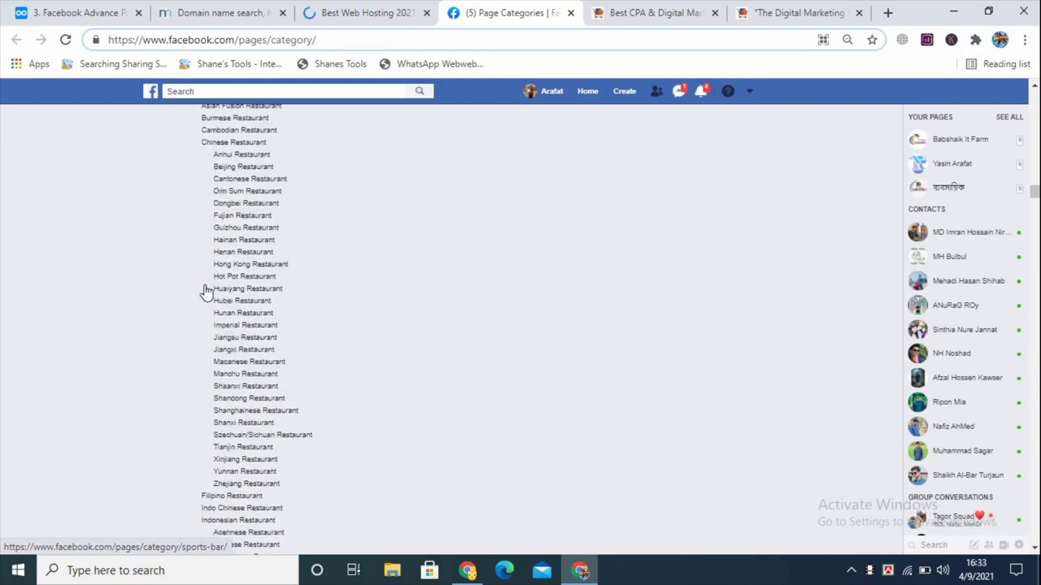
scroll(210, 291, "down", 12)
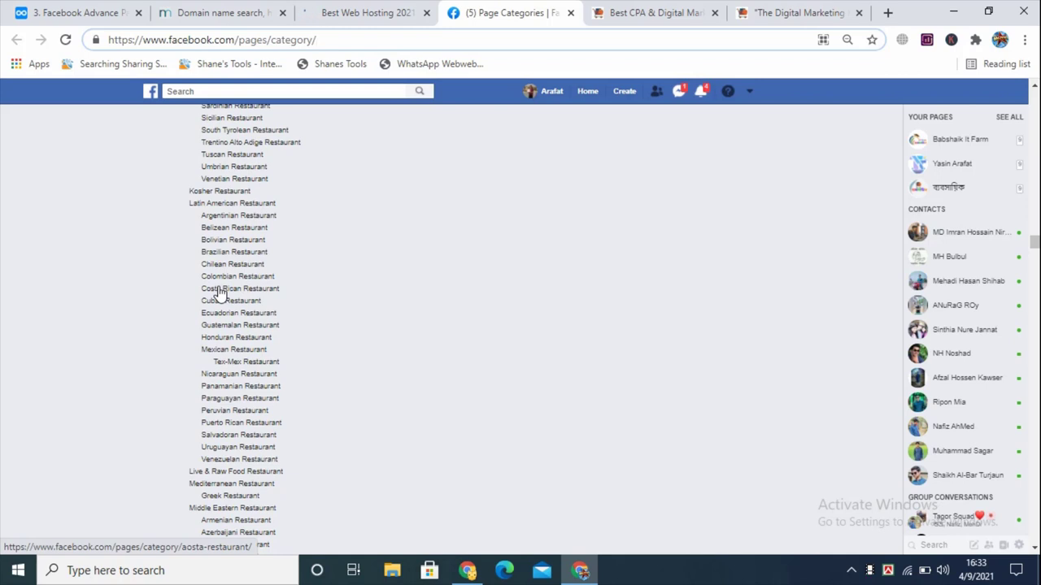
scroll(218, 293, "down", 10)
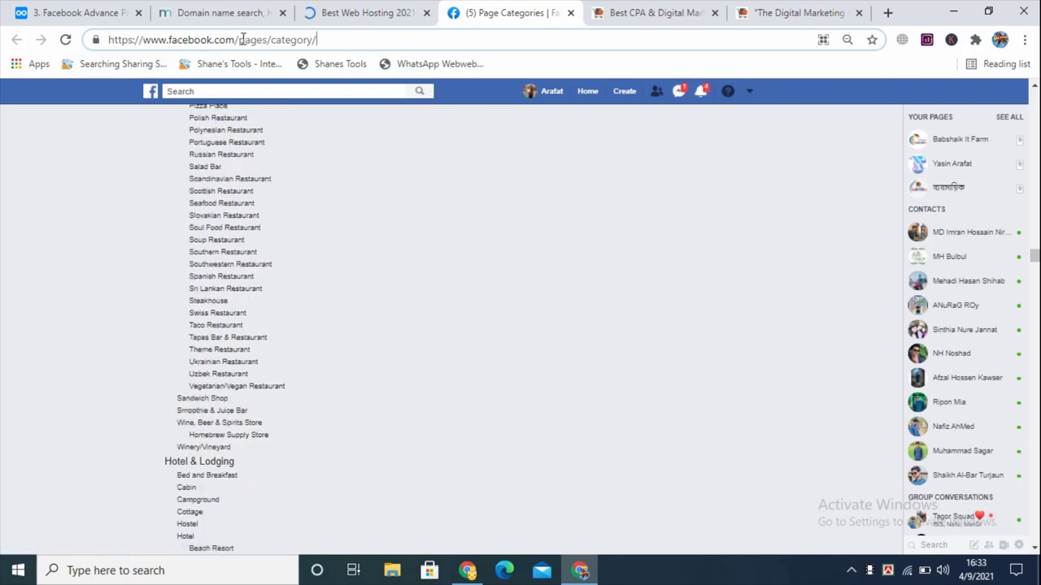
scroll(385, 390, "down", 15)
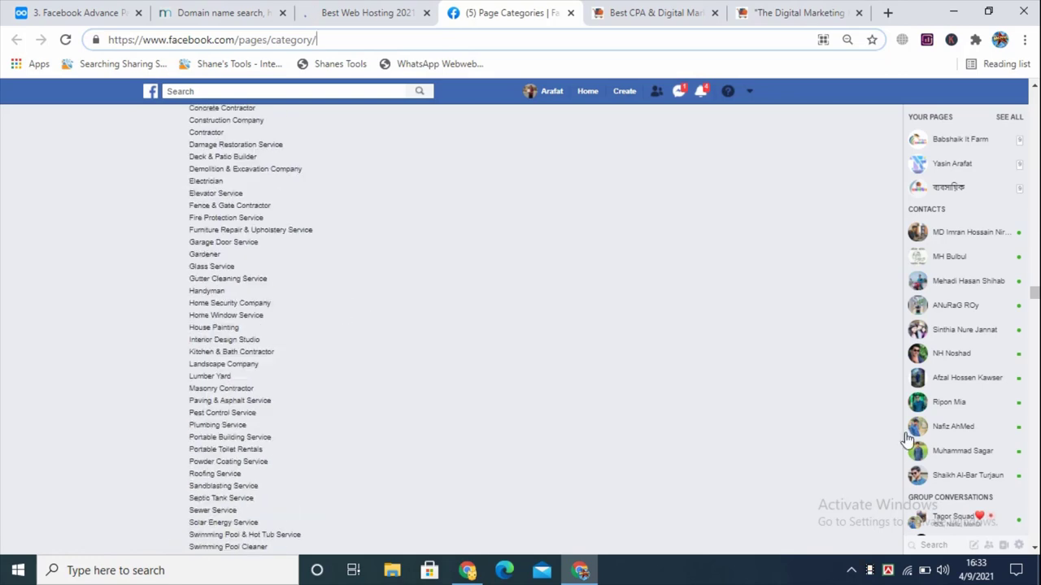
scroll(620, 430, "down", 10)
left_click_drag(1035, 319, 1036, 94)
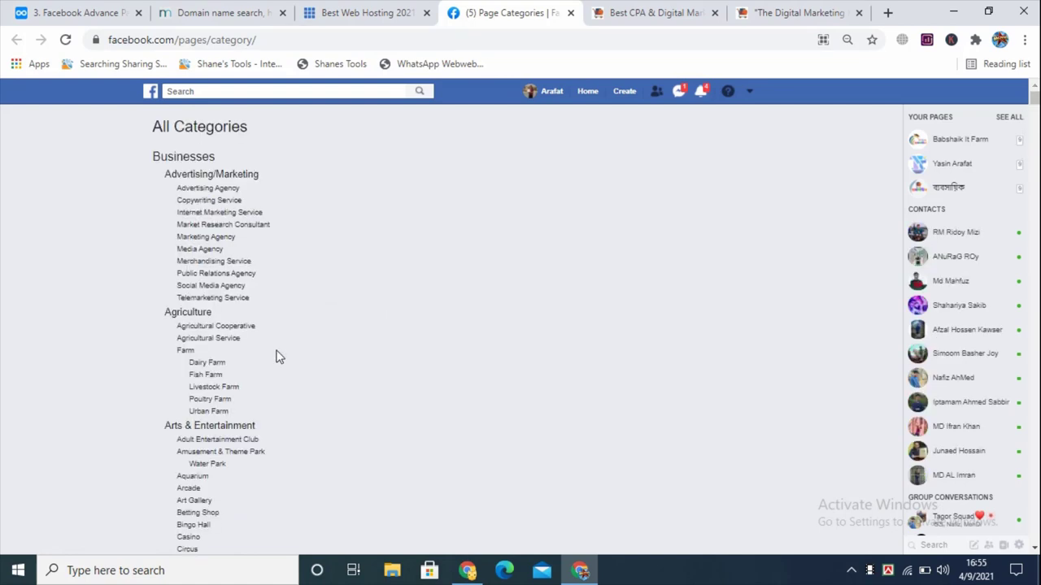
scroll(276, 356, "down", 2)
scroll(277, 356, "up", 2)
Switch to the browser window with Facebook's Create a Page form and close the open chat window
left_click(25, 12)
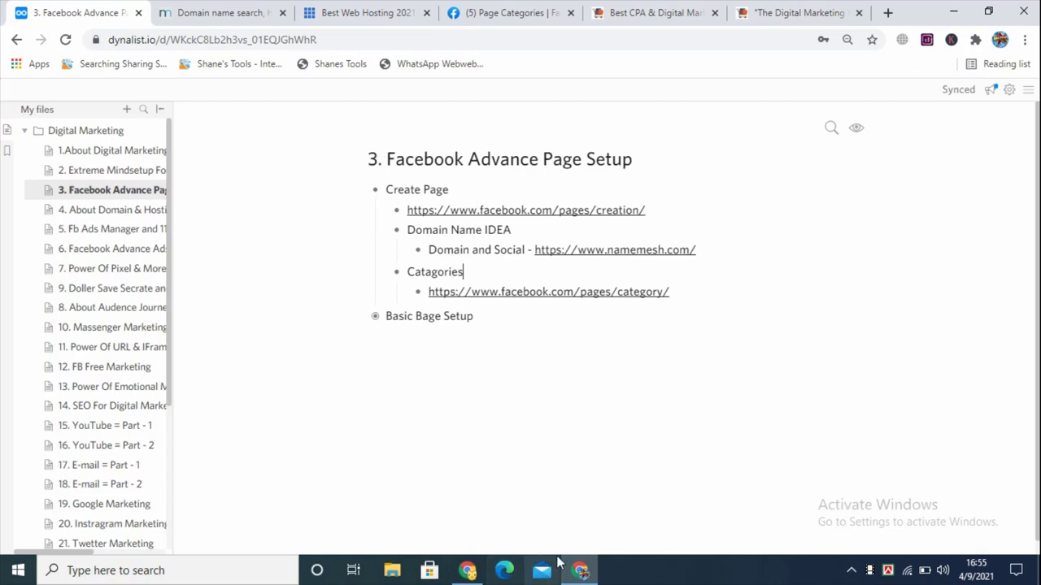
left_click(468, 570)
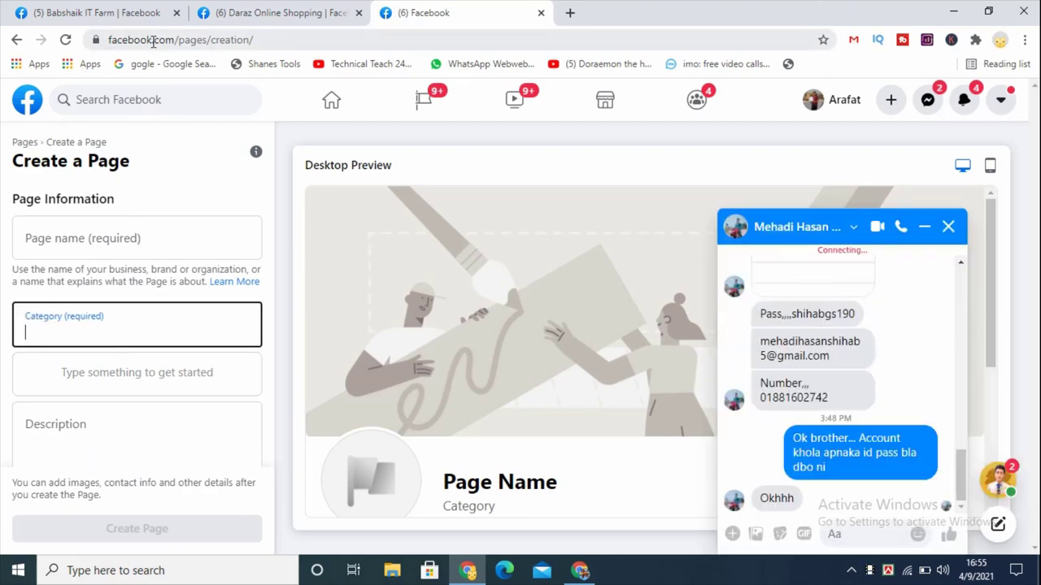
left_click(948, 227)
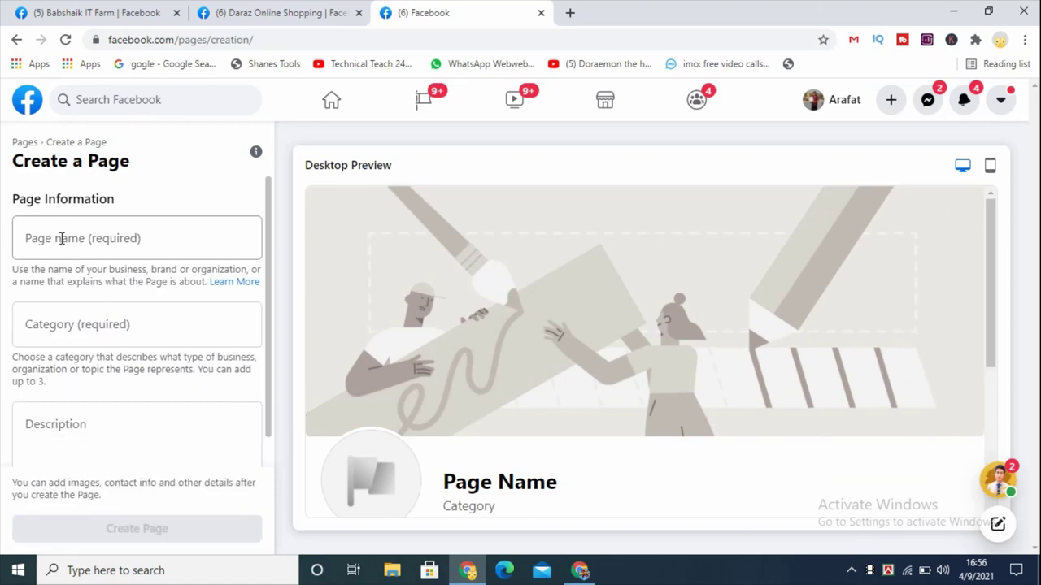
Enter "Fashion House" as the new page's name and make the Category field ready for input
left_click(83, 239)
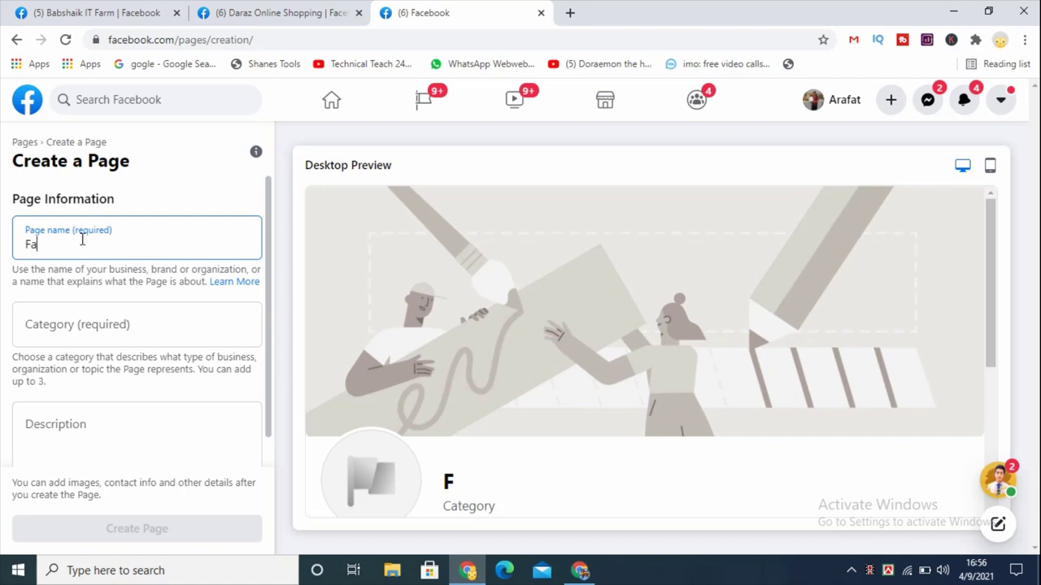
type("shion House")
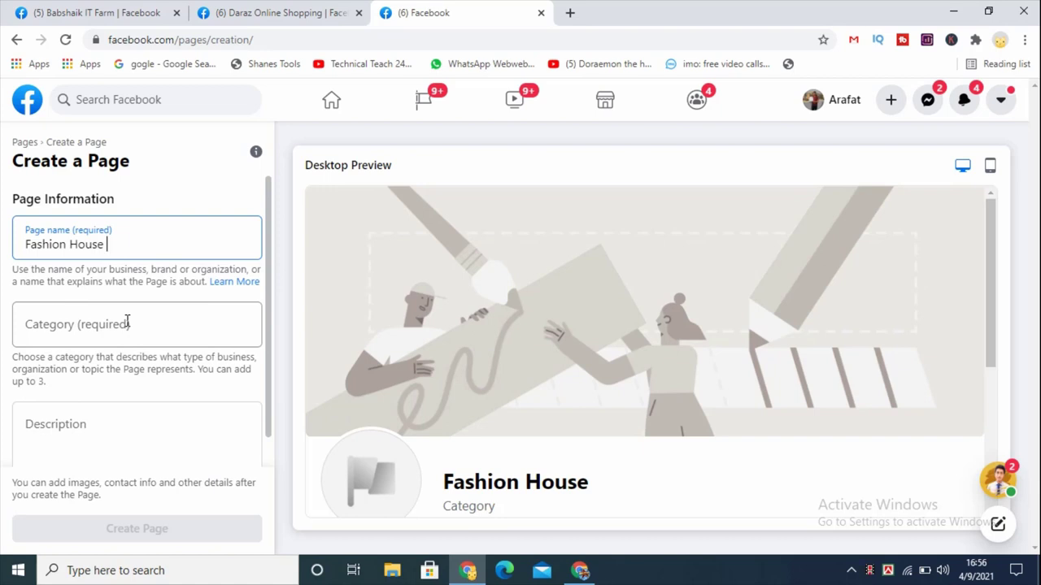
left_click(130, 323)
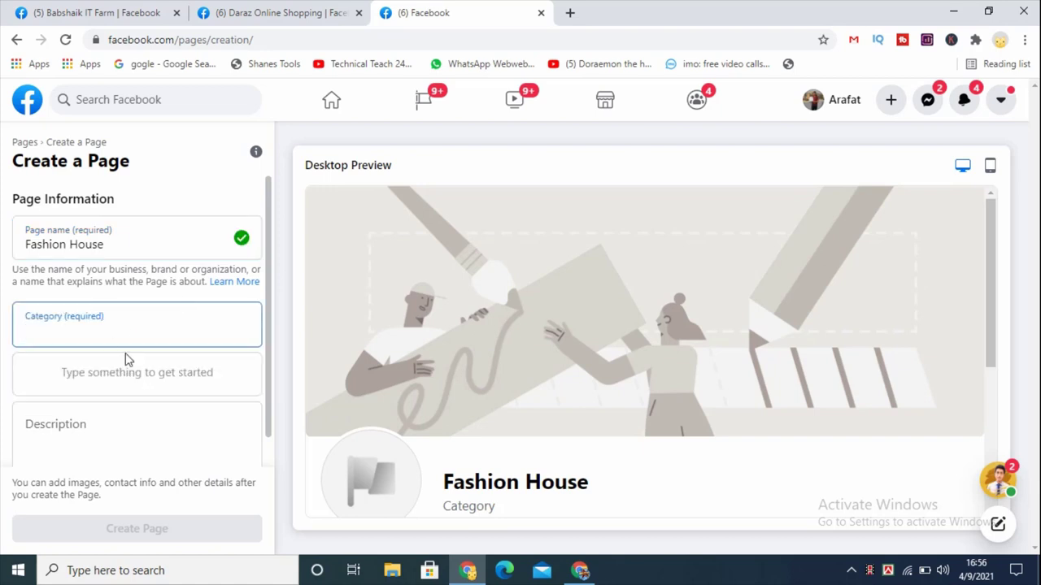
Switch to the browser window with Facebook's page category list and look through the advertising, agriculture, arts and entertainment entries
left_click(580, 570)
left_click(511, 15)
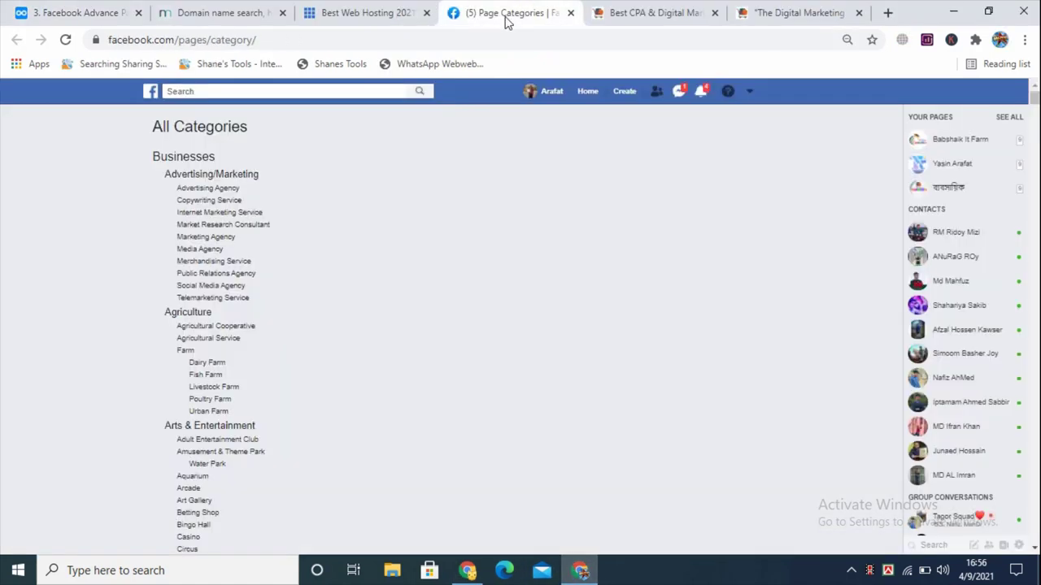
scroll(183, 269, "down", 6)
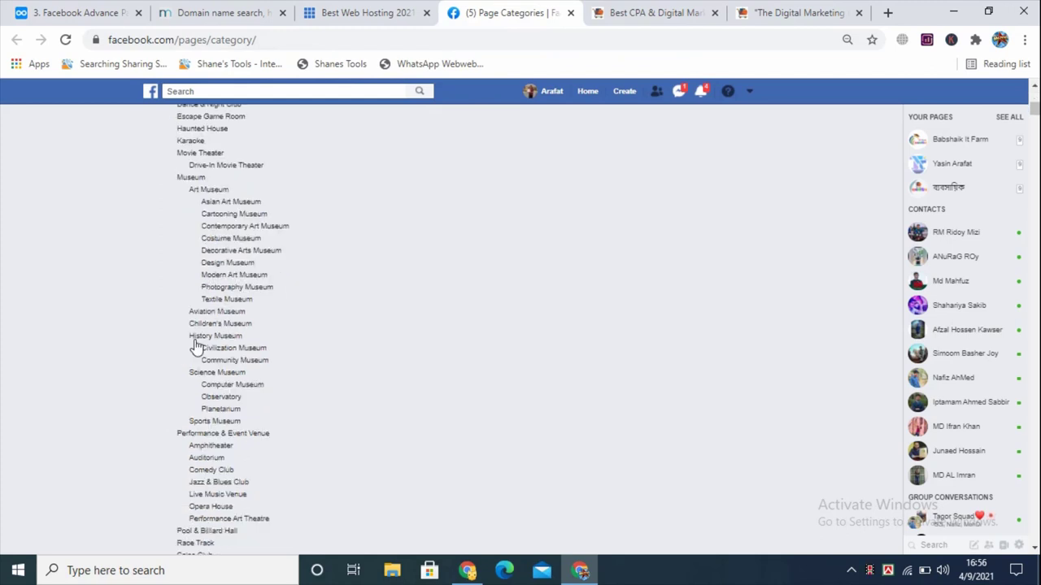
scroll(194, 345, "up", 5)
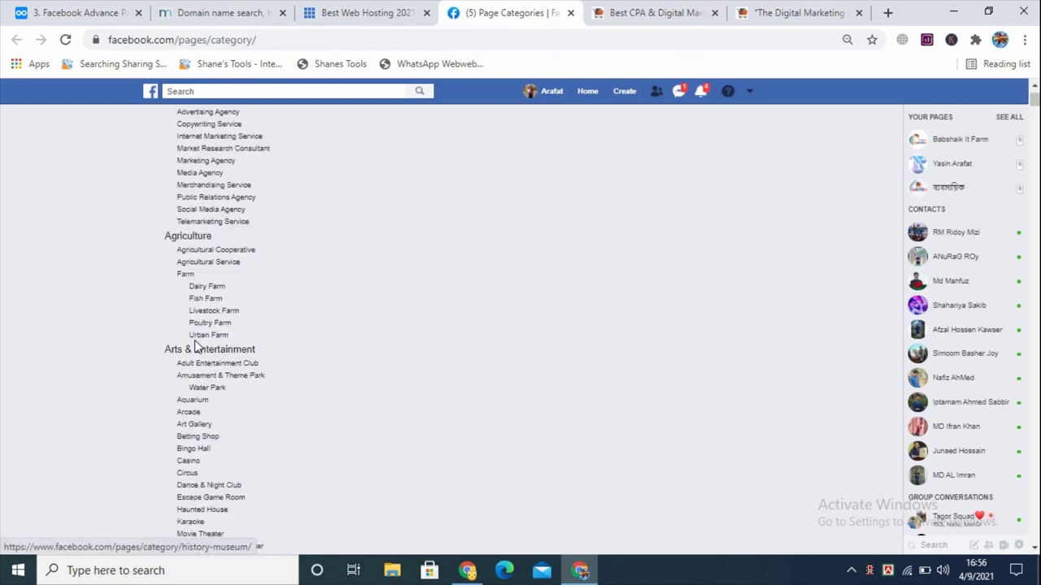
scroll(194, 340, "up", 2)
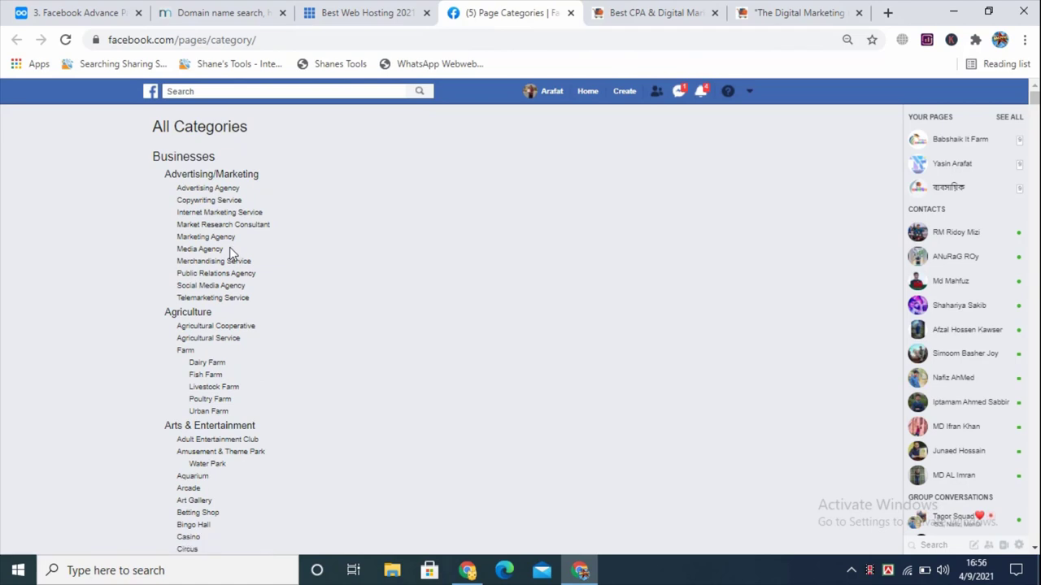
scroll(236, 244, "down", 7)
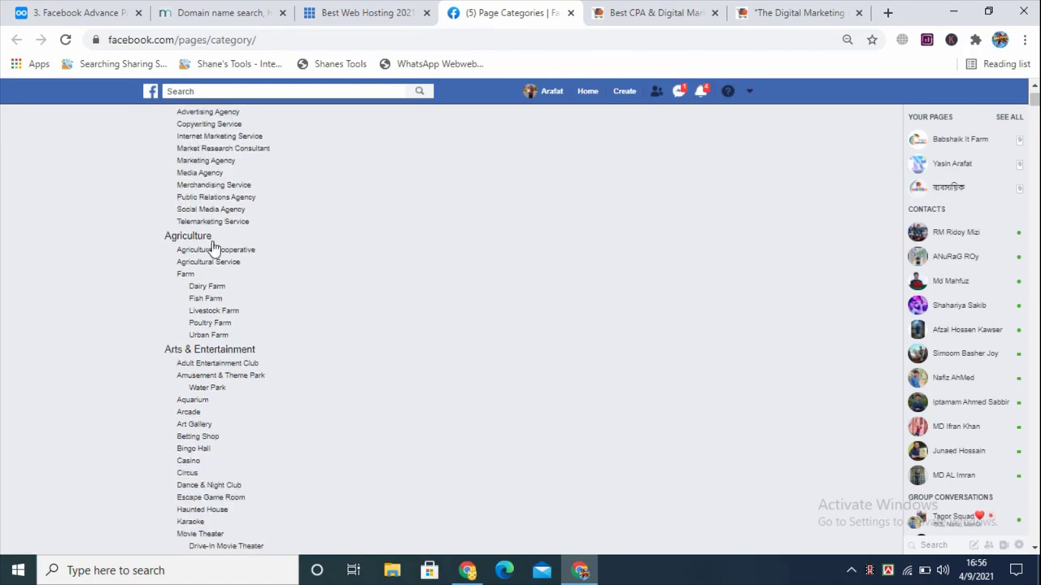
scroll(232, 382, "up", 5)
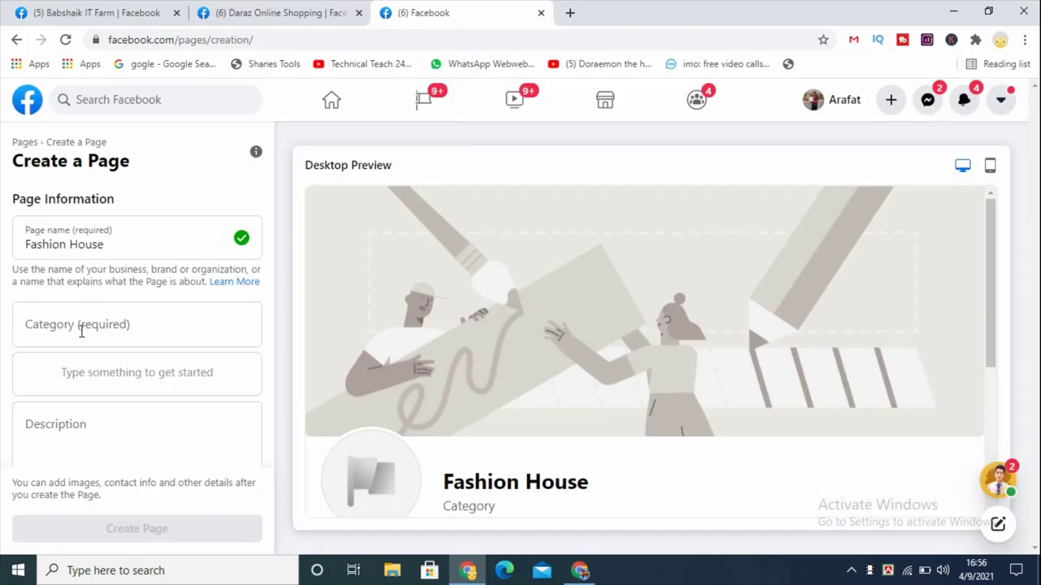
Back in the Create a Page form, search the categories for "fashion" and choose Design & Fashion
left_click(81, 330)
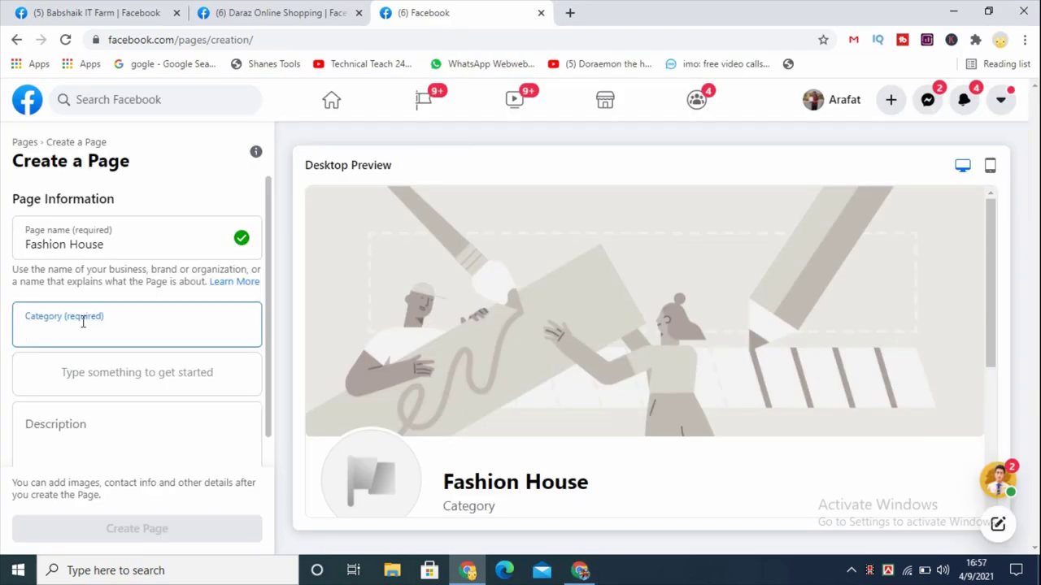
type("fas")
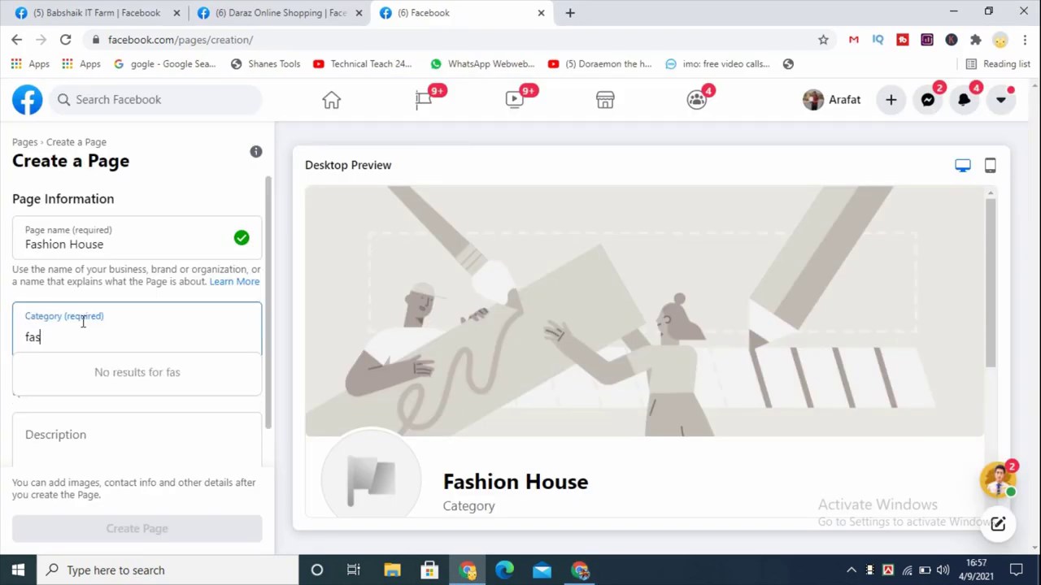
type("hion")
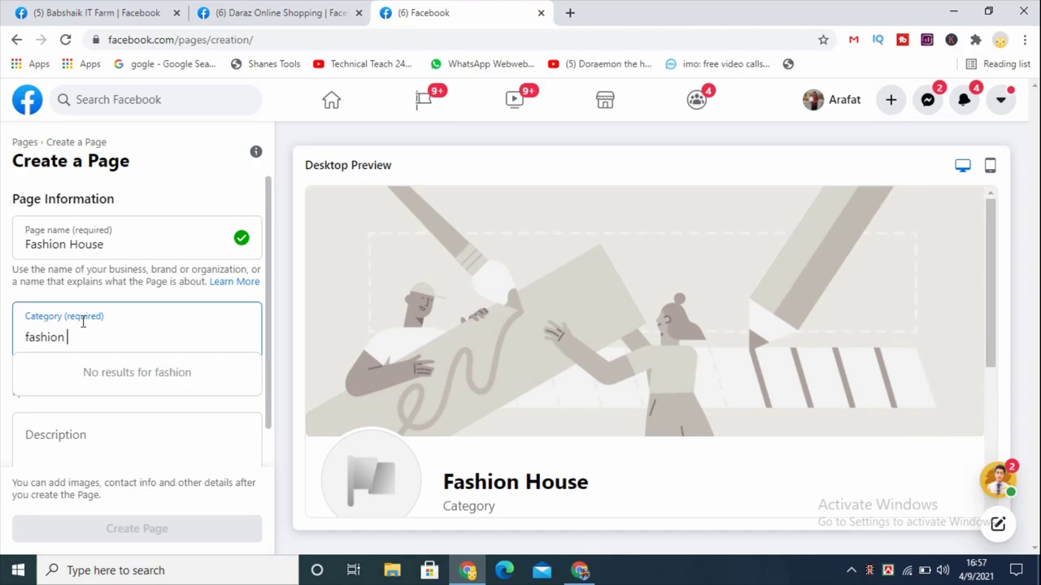
key("BackSpace")
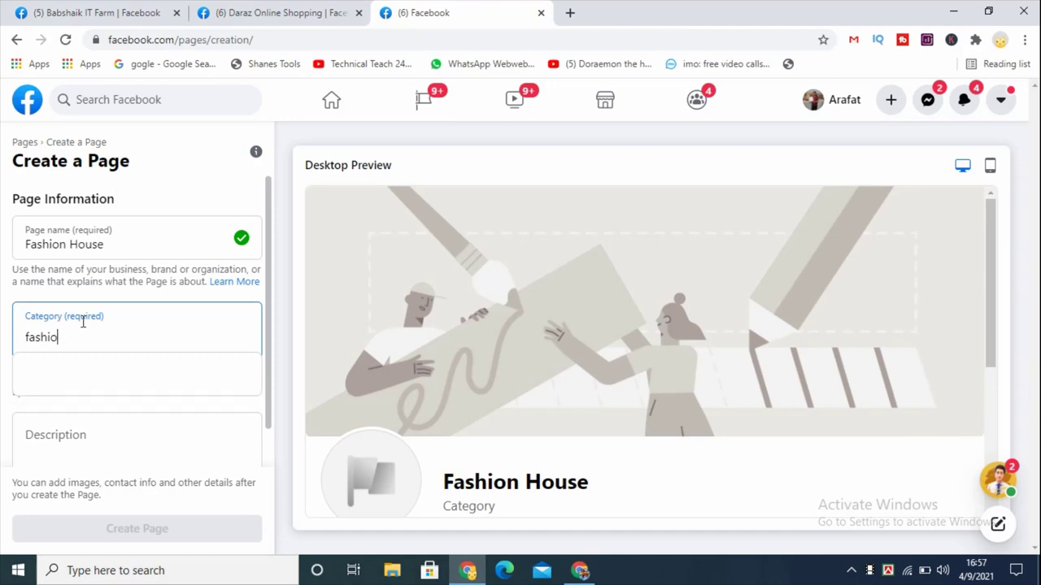
type("n")
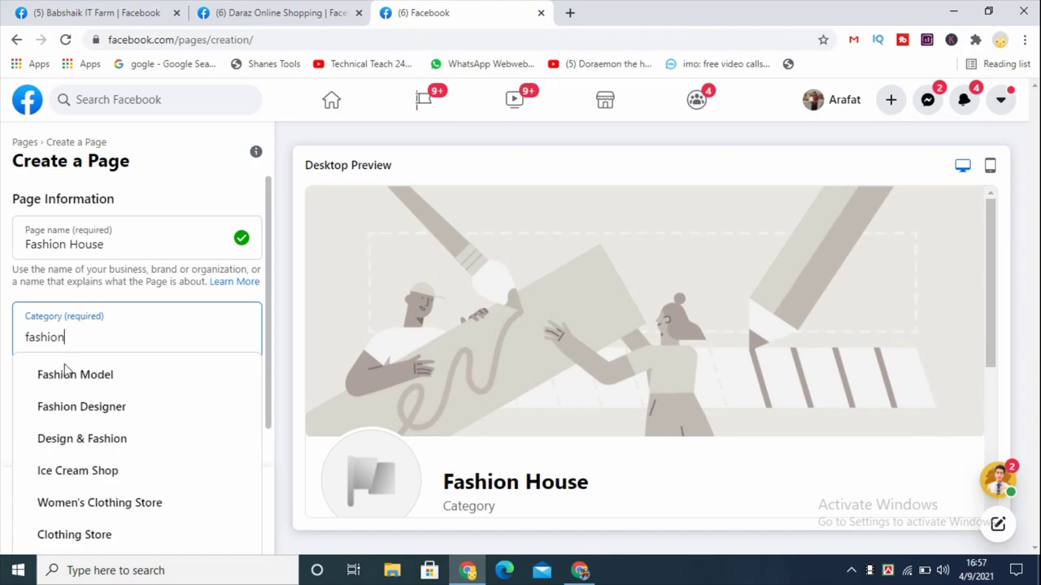
left_click(96, 444)
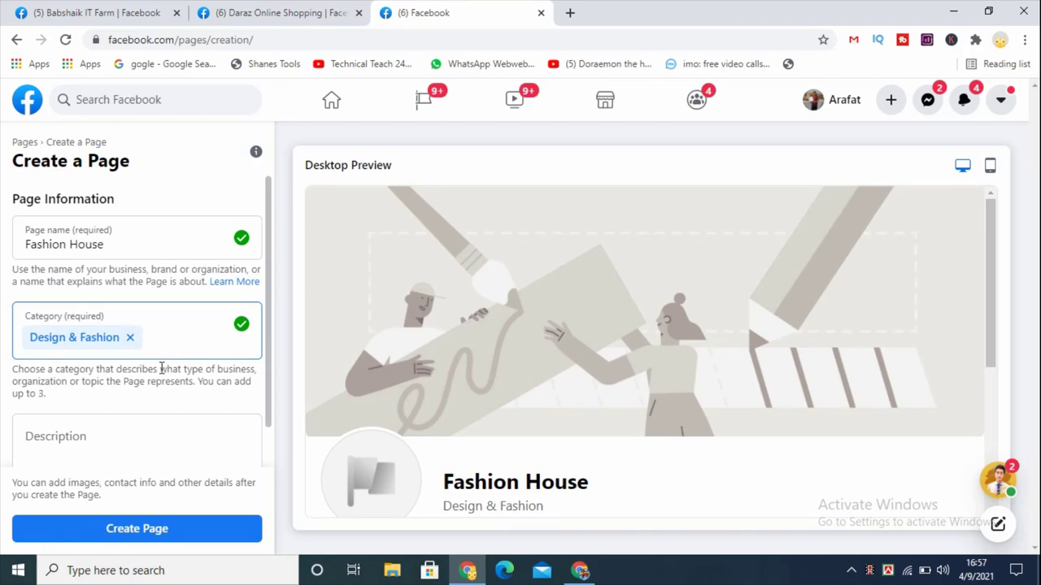
Enter the page description "Fashion House is one of the most popular Brand in Bangladesh" and check its character limit
scroll(412, 414, "down", 1)
scroll(154, 399, "down", 1)
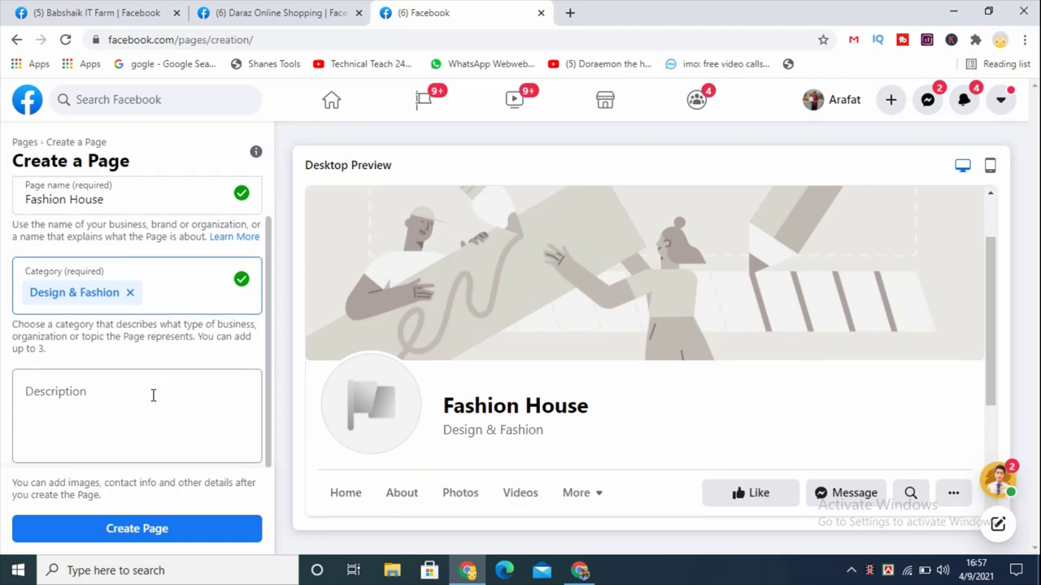
left_click(61, 394)
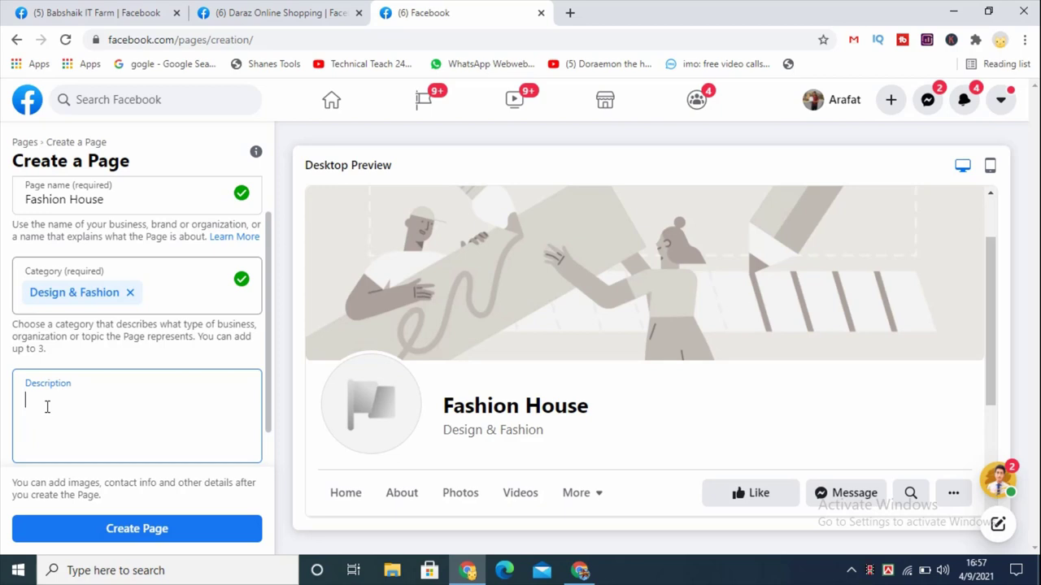
type("Fashion House is one of the most popular Brand in Bangladesh")
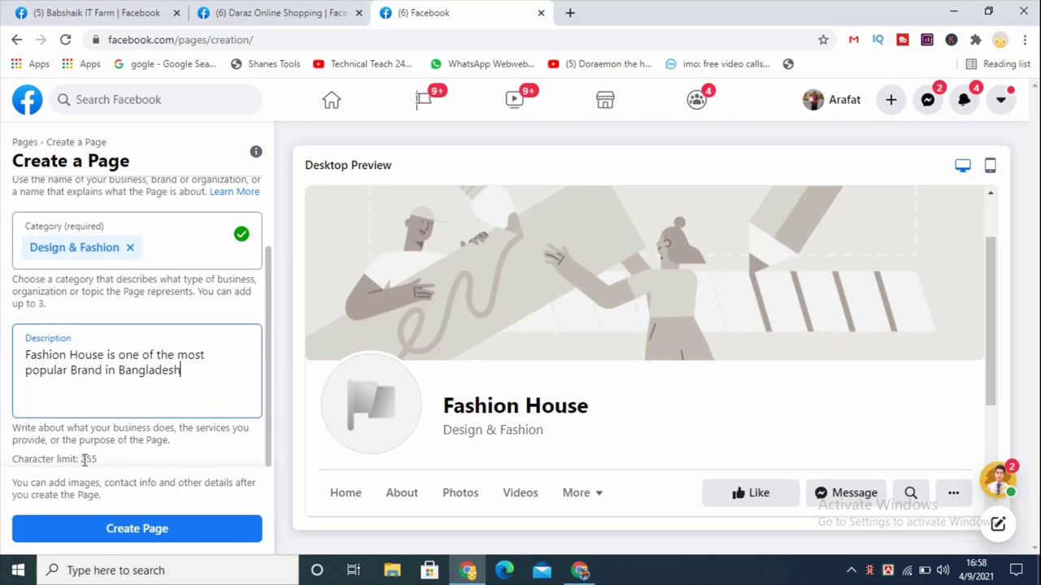
left_click_drag(81, 459, 99, 463)
left_click(158, 352)
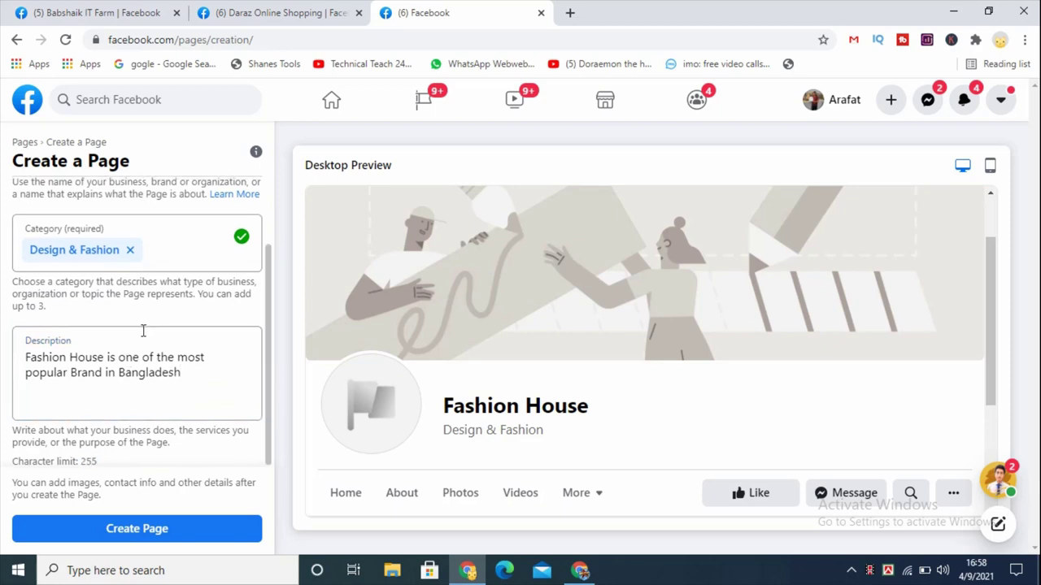
Review the page name, category and description, and create the Fashion House page
scroll(191, 227, "up", 1)
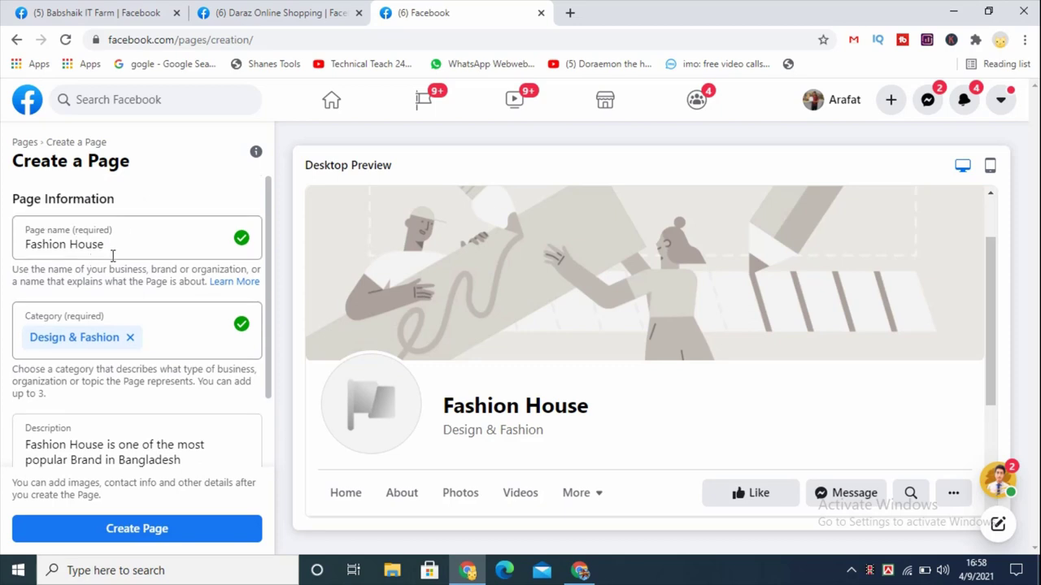
scroll(112, 256, "down", 1)
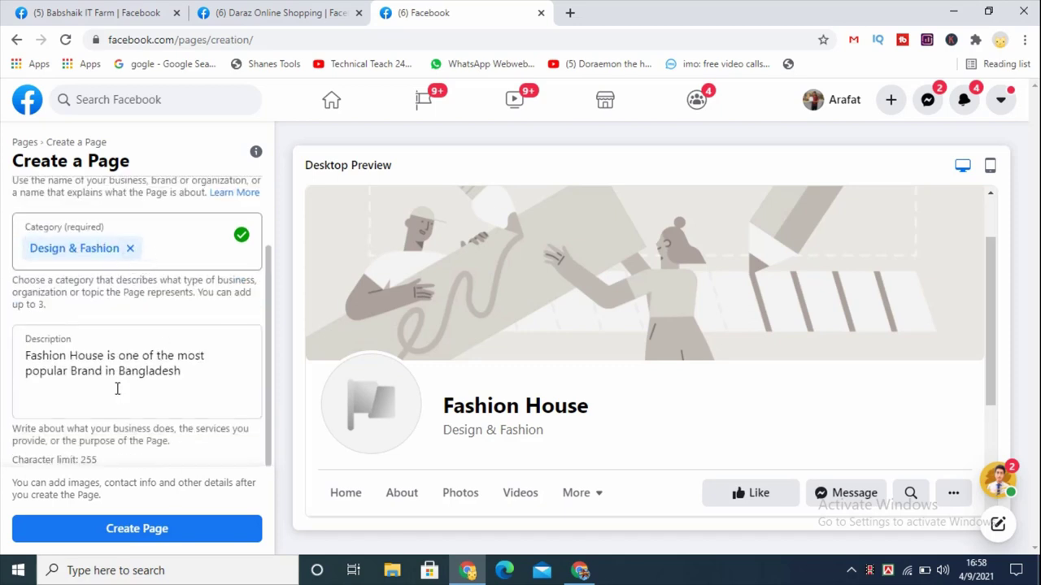
left_click(139, 529)
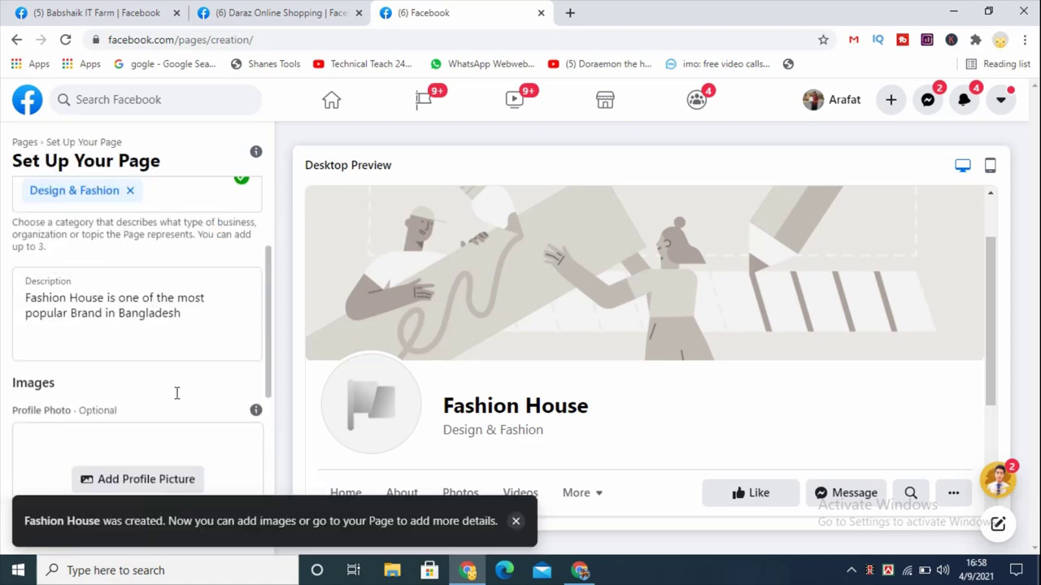
Examine the page setup form's description, profile photo and cover photo sections alongside the desktop preview
scroll(176, 393, "down", 1)
scroll(183, 386, "down", 1)
scroll(187, 381, "down", 2)
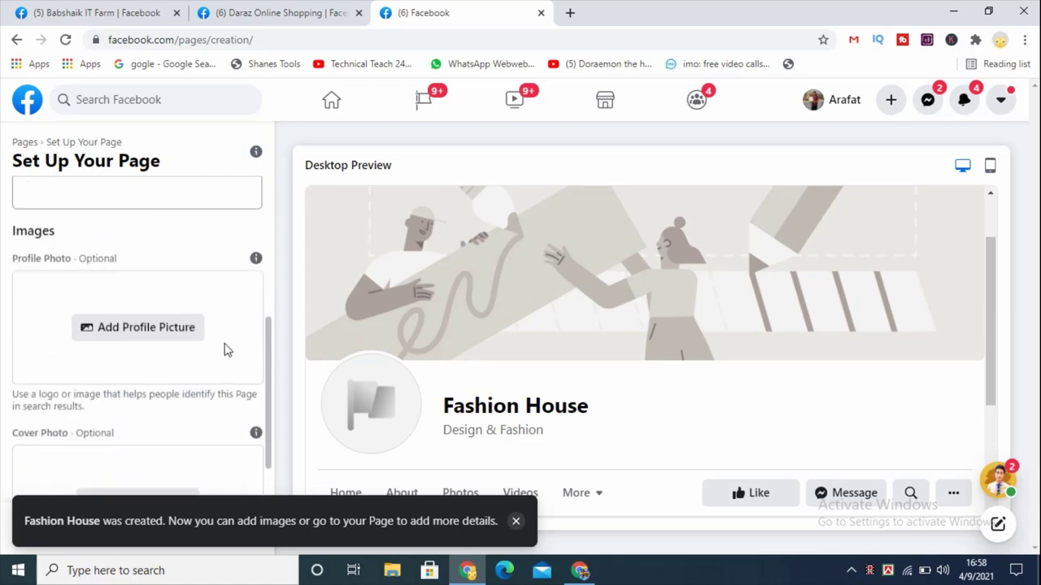
scroll(82, 260, "up", 2)
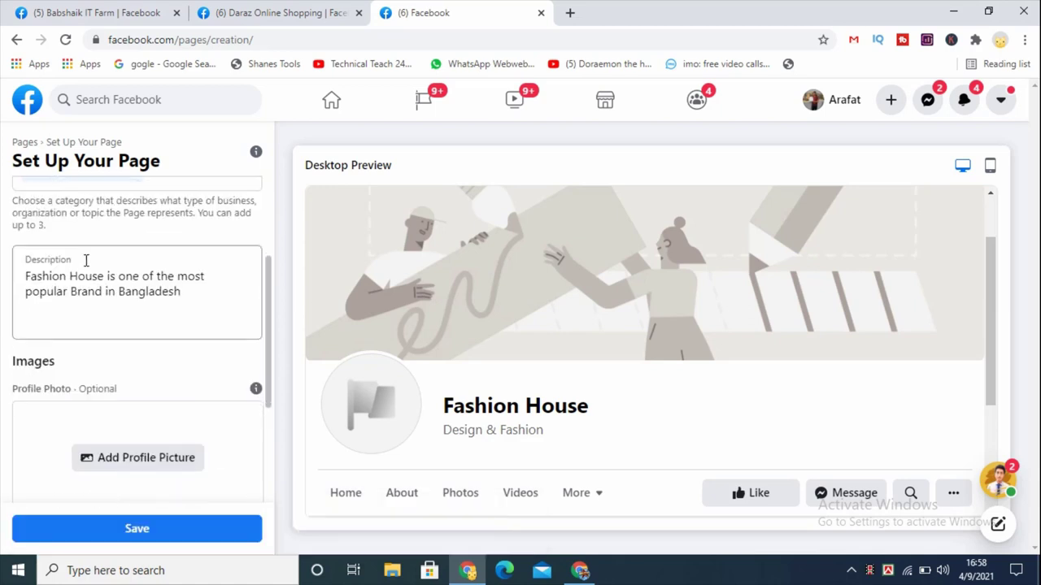
scroll(89, 277, "down", 2)
scroll(98, 301, "down", 1)
scroll(101, 317, "up", 1)
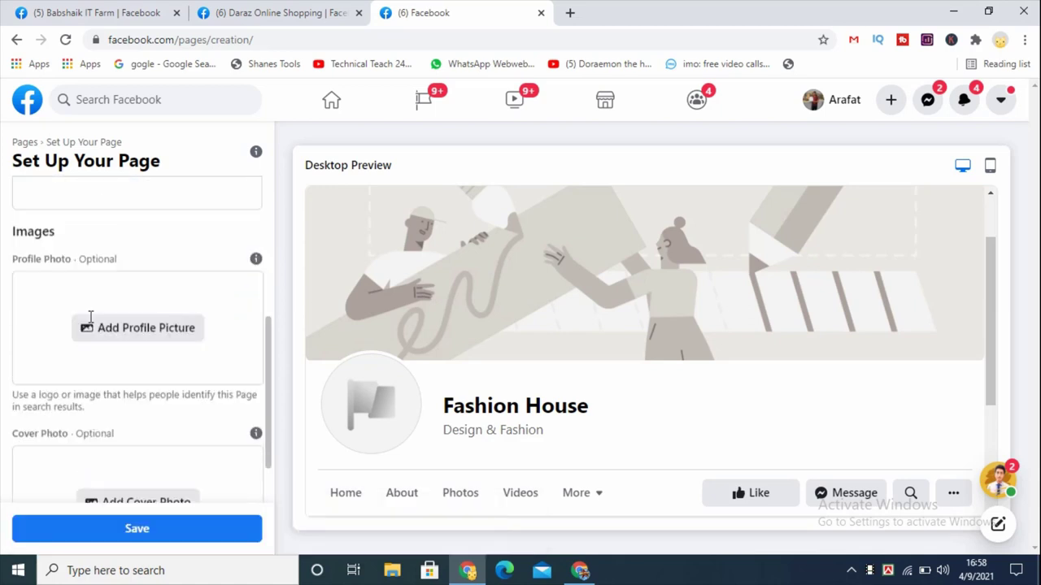
scroll(125, 349, "down", 1)
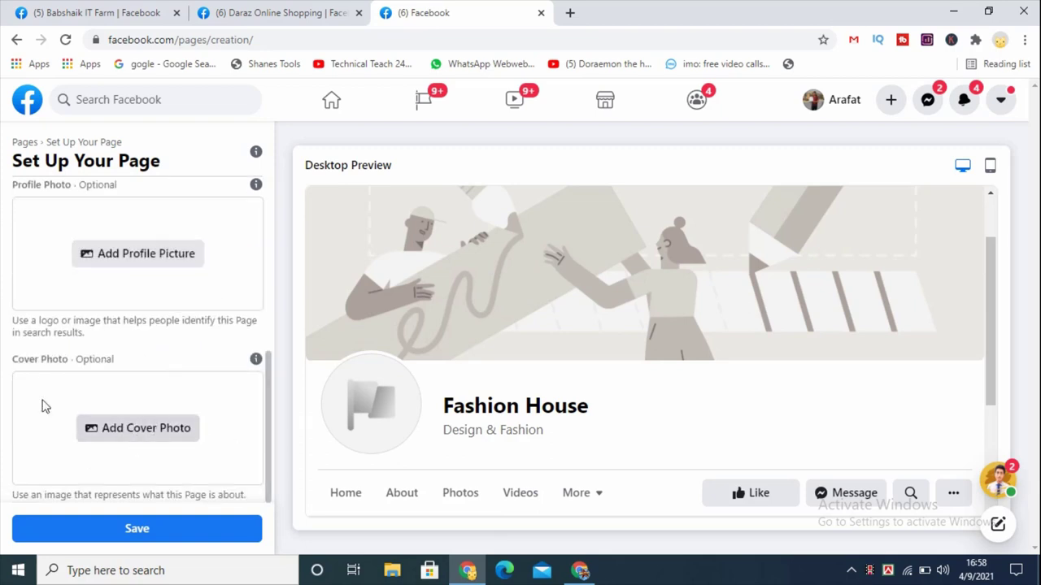
scroll(107, 272, "up", 1)
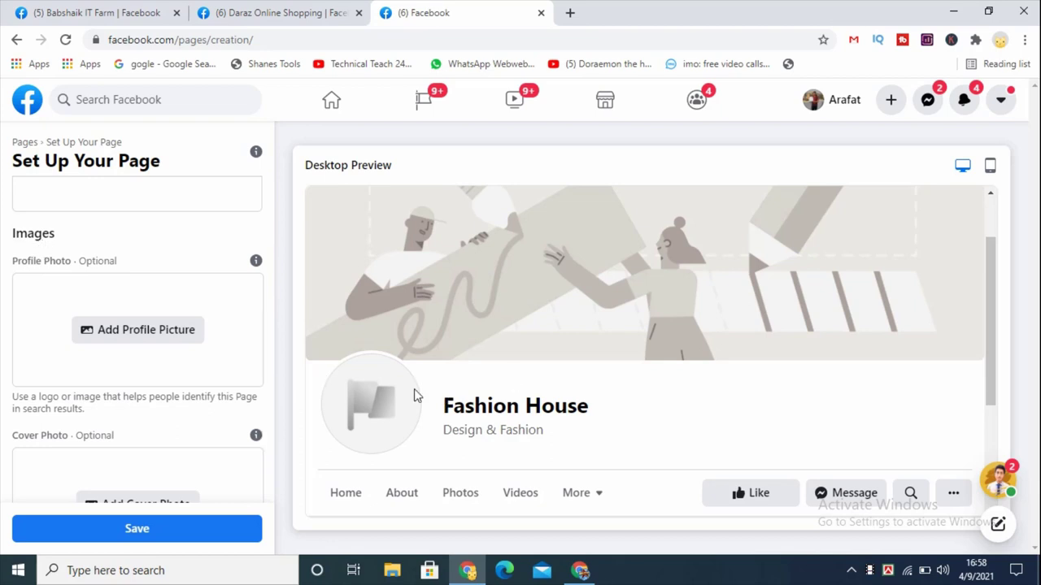
scroll(349, 376, "down", 1)
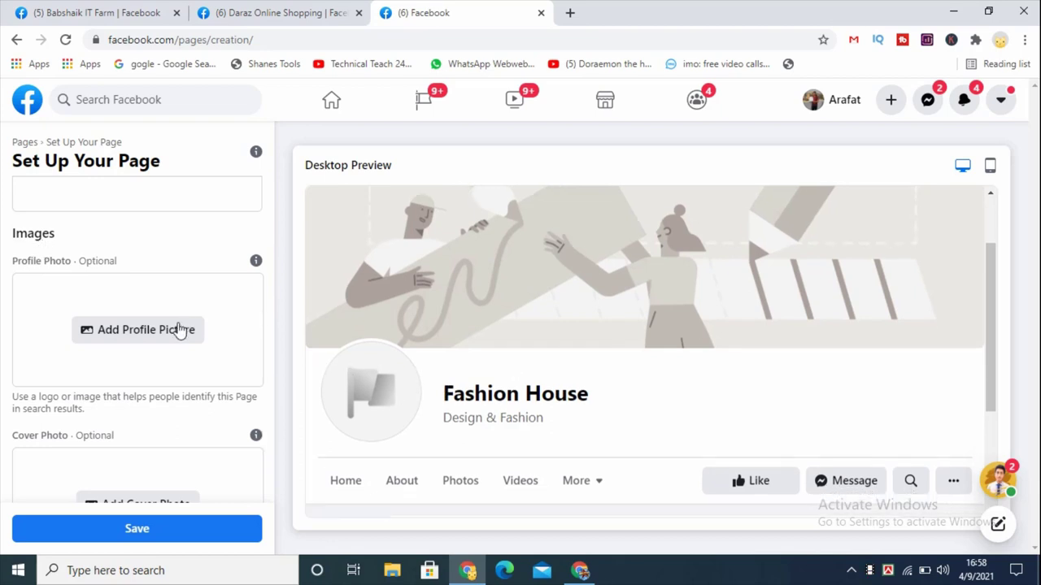
scroll(126, 326, "down", 1)
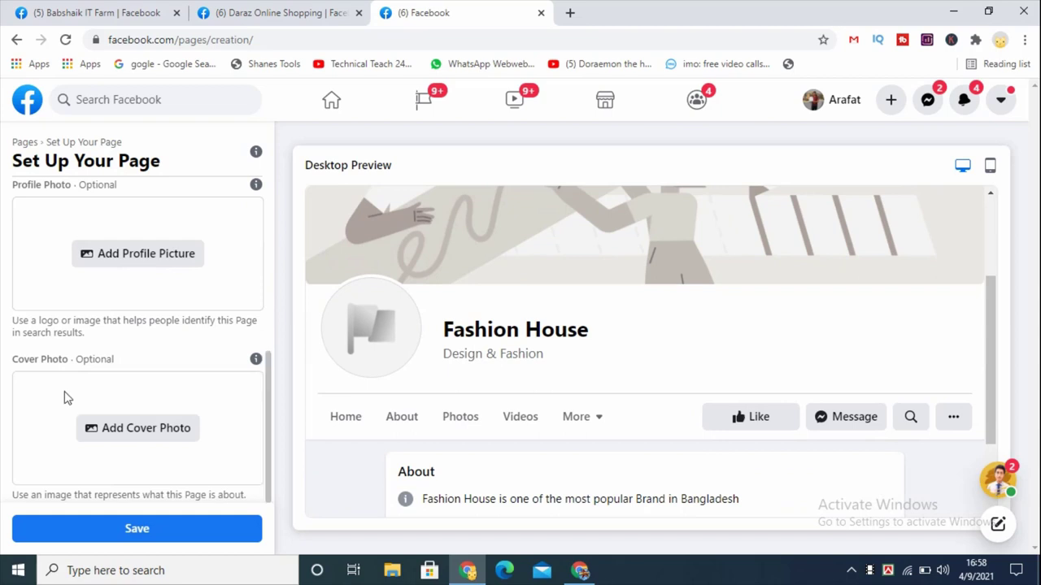
scroll(66, 397, "up", 2)
scroll(518, 366, "up", 2)
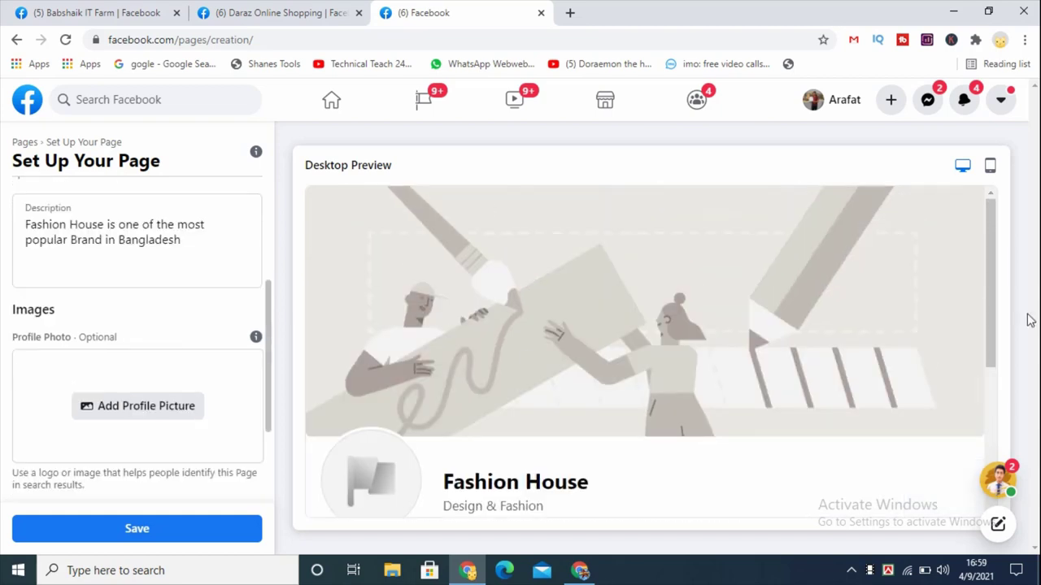
scroll(731, 284, "down", 1)
scroll(146, 358, "down", 2)
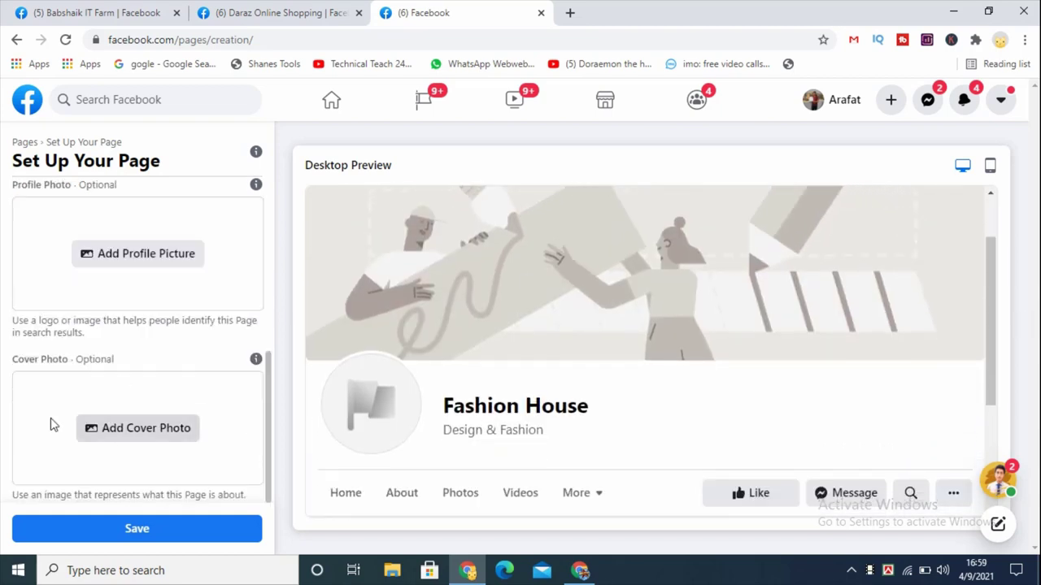
scroll(49, 423, "up", 1)
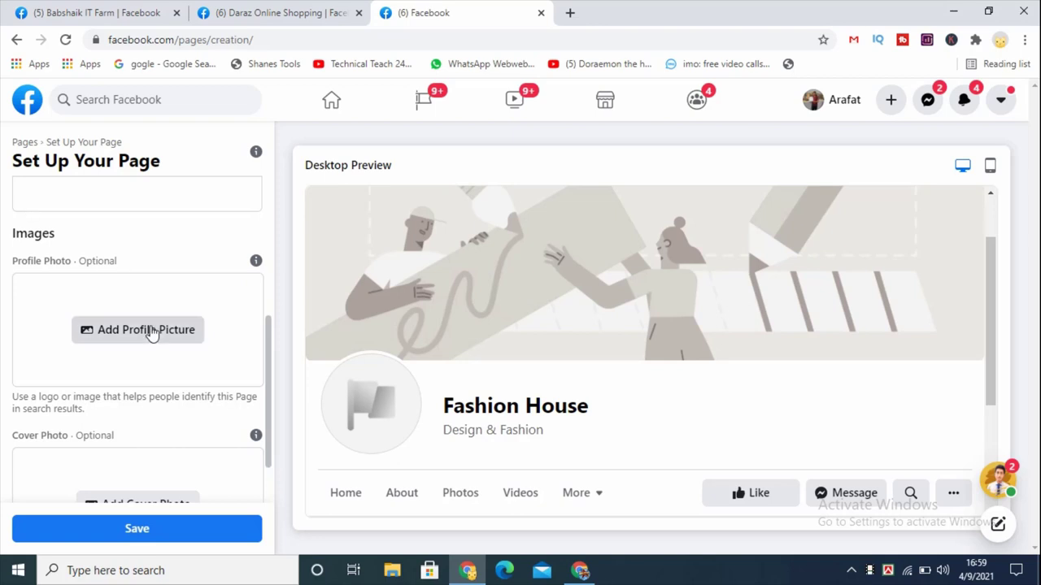
scroll(151, 329, "up", 2)
scroll(150, 331, "down", 1)
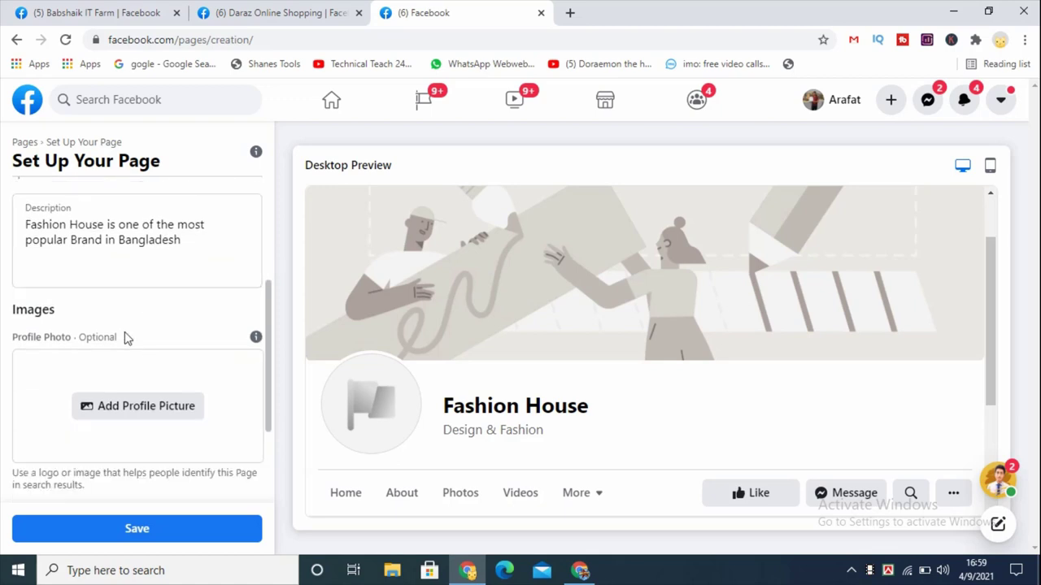
scroll(124, 337, "down", 2)
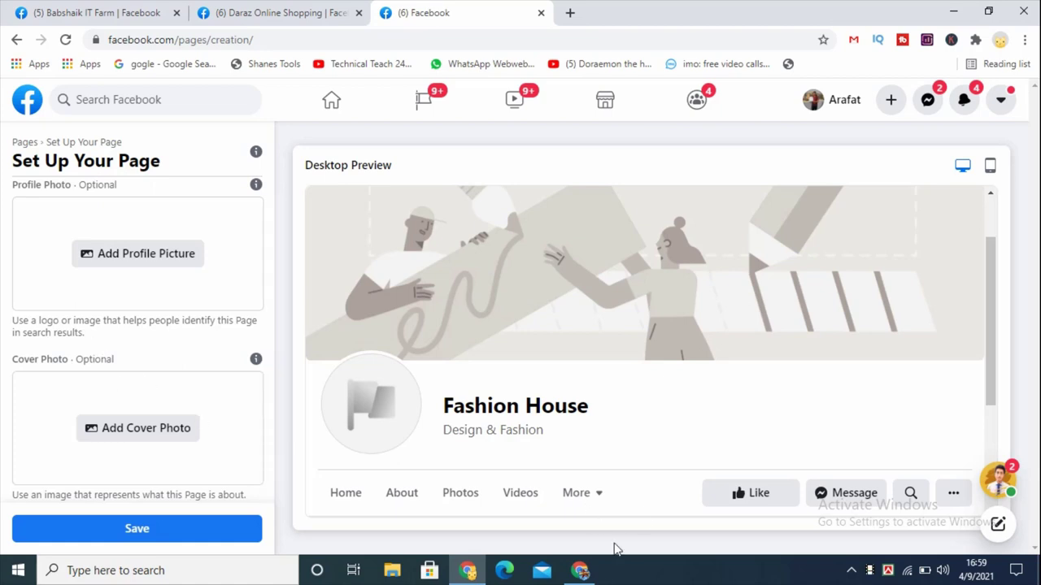
Switch to the browser window with the Dynalist outline "3. Facebook Advance Page Setup"
left_click(580, 571)
left_click(61, 10)
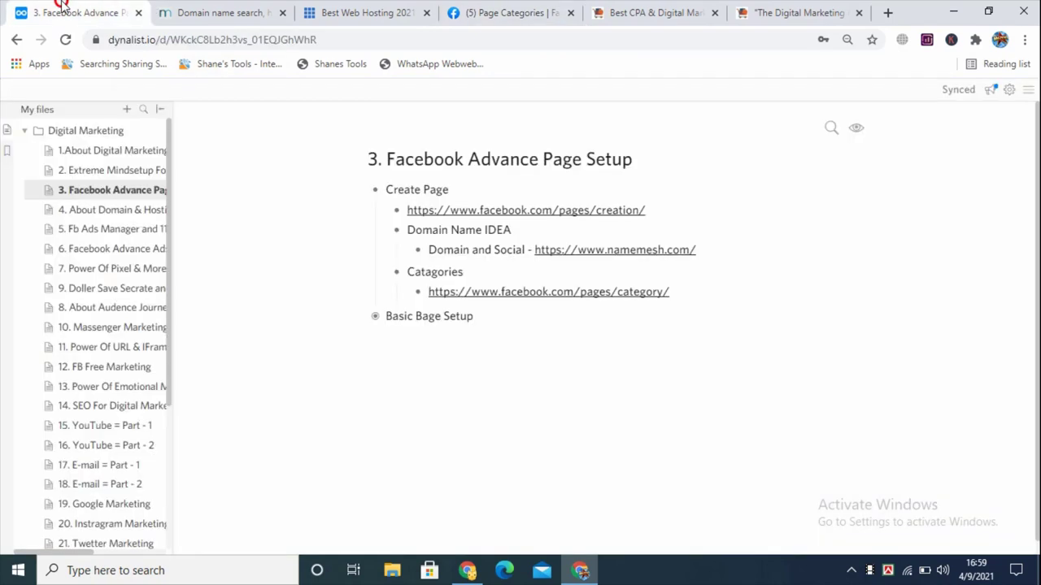
Expand Basic Bage Setup and its Demo item to show the Daraz, Pathao, CareersHub Bangladesh and Babshaik page links
left_click(379, 319)
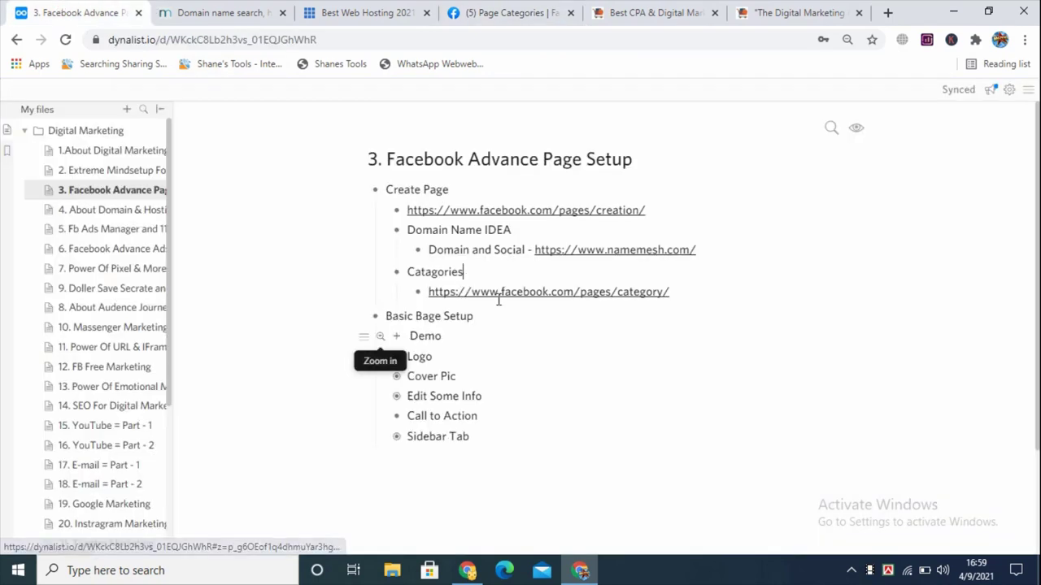
left_click(397, 337)
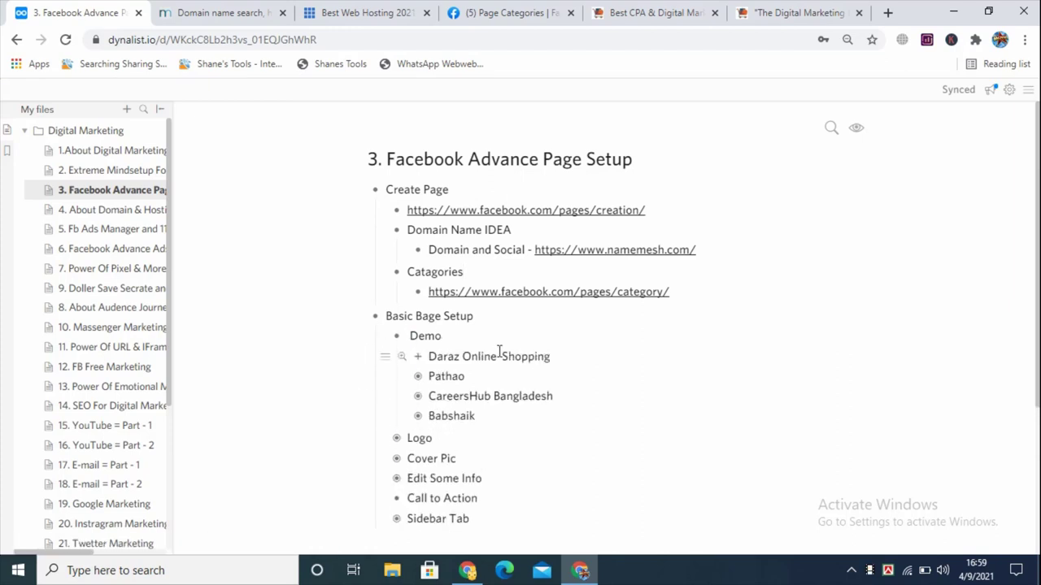
left_click(418, 358)
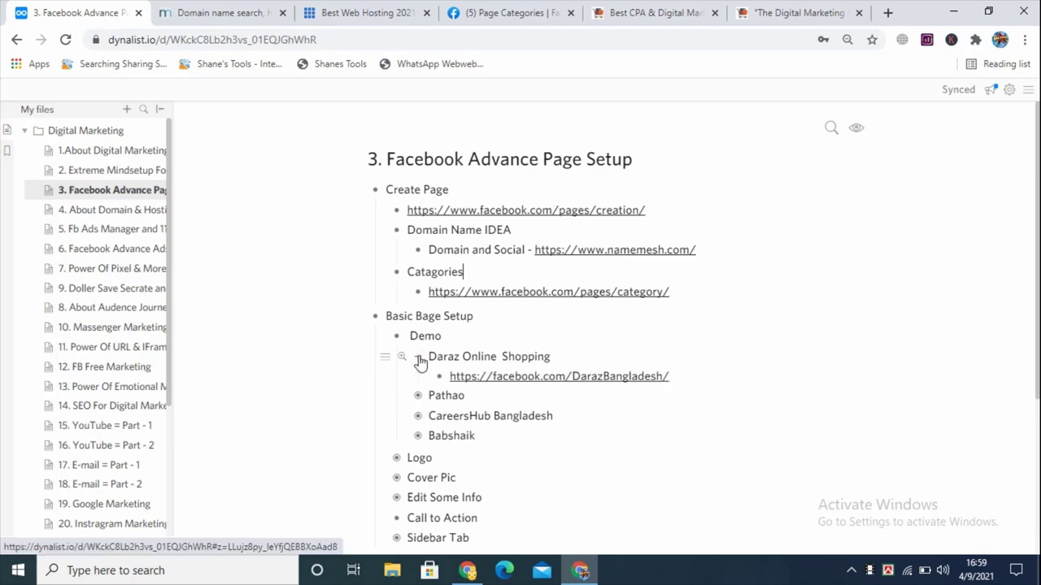
left_click(419, 397)
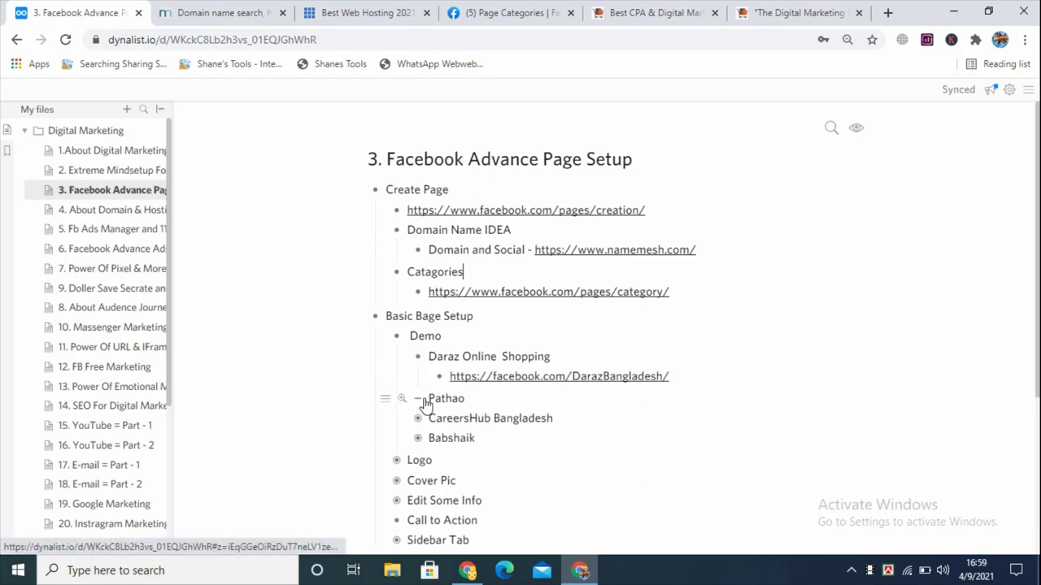
left_click(417, 439)
scroll(427, 460, "down", 1)
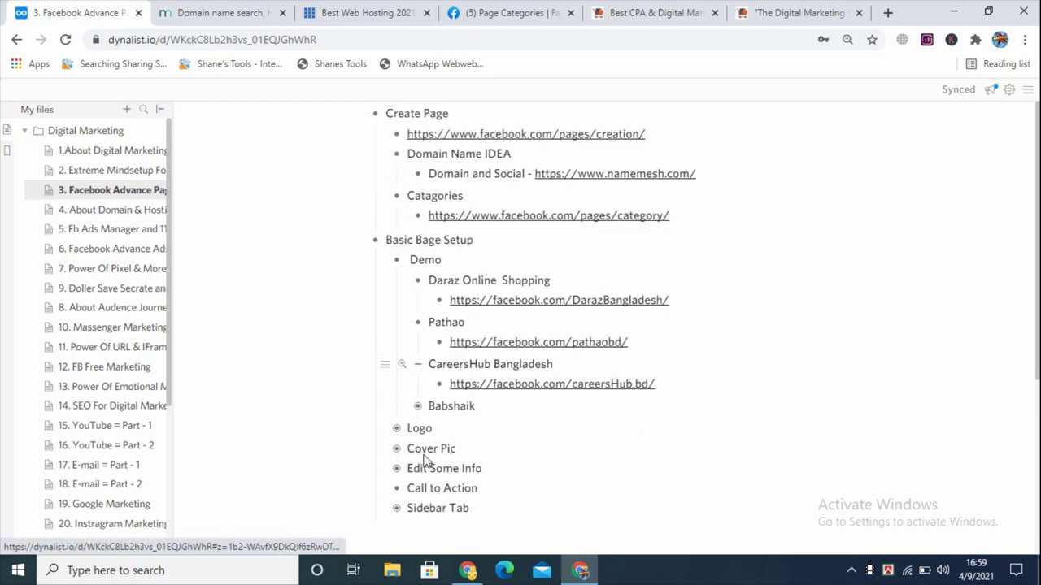
left_click(419, 407)
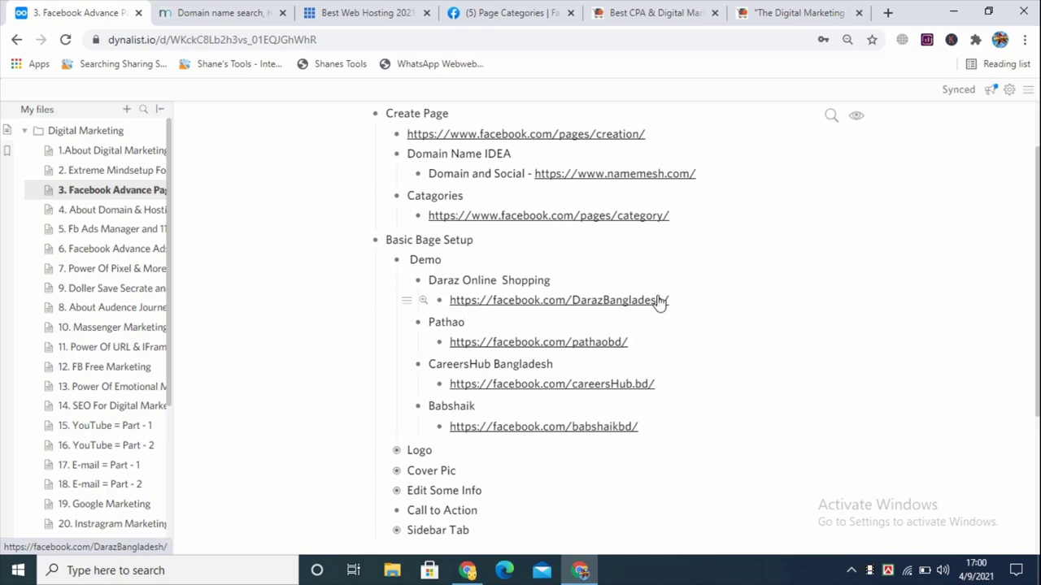
Switch to the Facebook browser window and examine the posts on the Daraz Online Shopping page, closing the chat popup
left_click(465, 573)
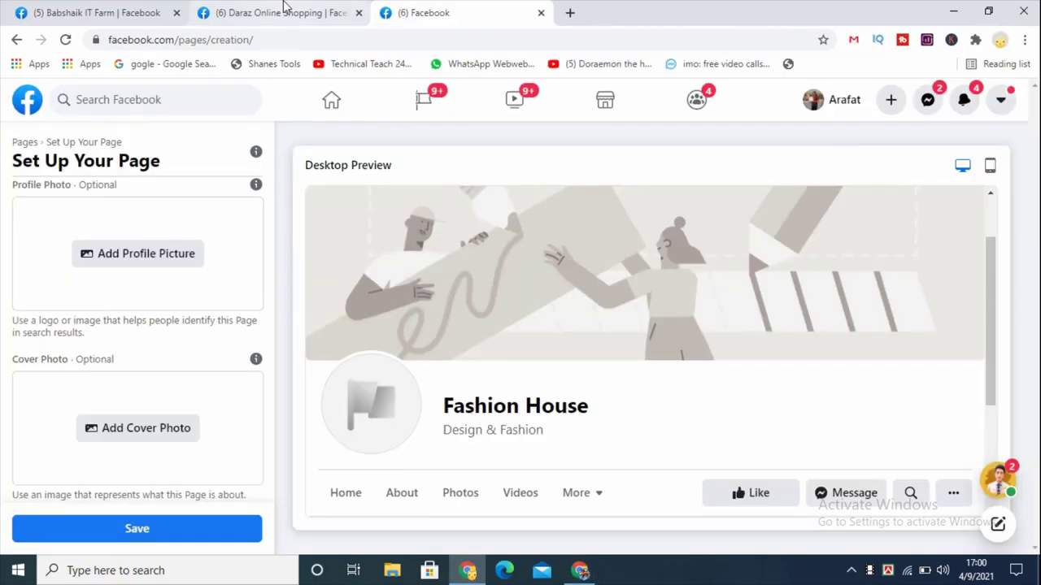
left_click(282, 11)
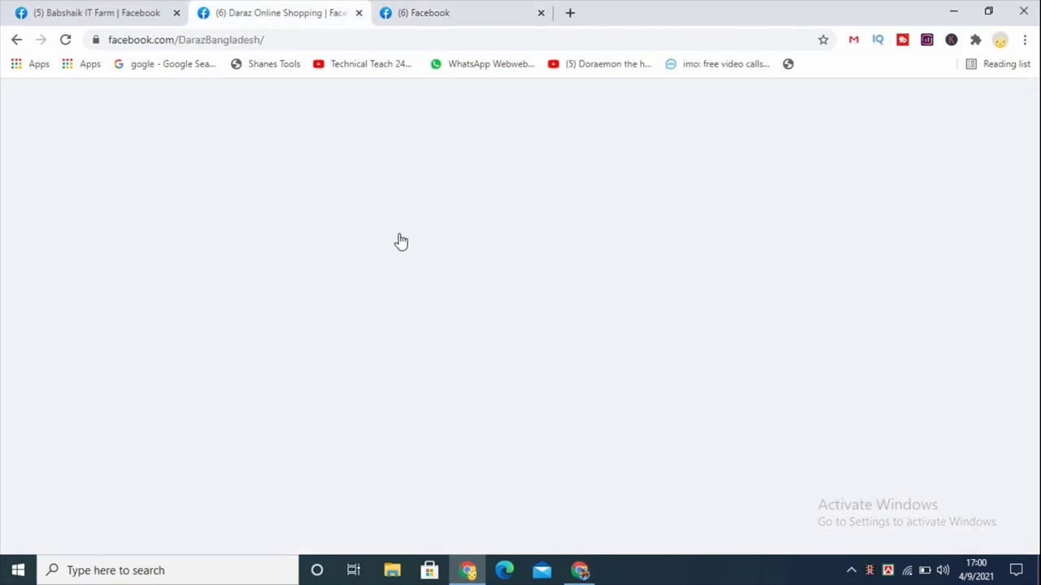
scroll(917, 225, "down", 4)
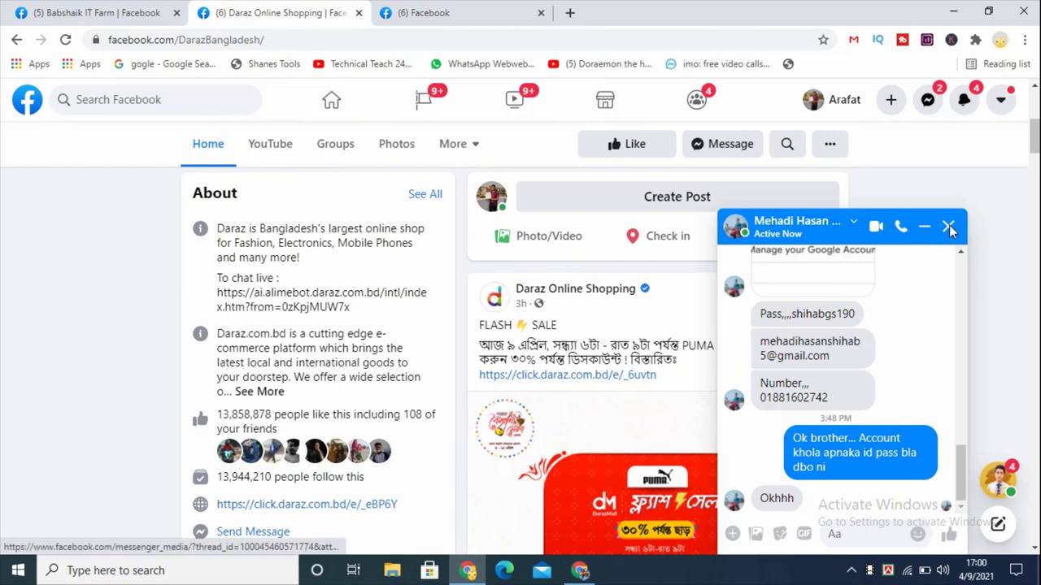
left_click(949, 228)
scroll(748, 255, "down", 10)
scroll(532, 404, "down", 10)
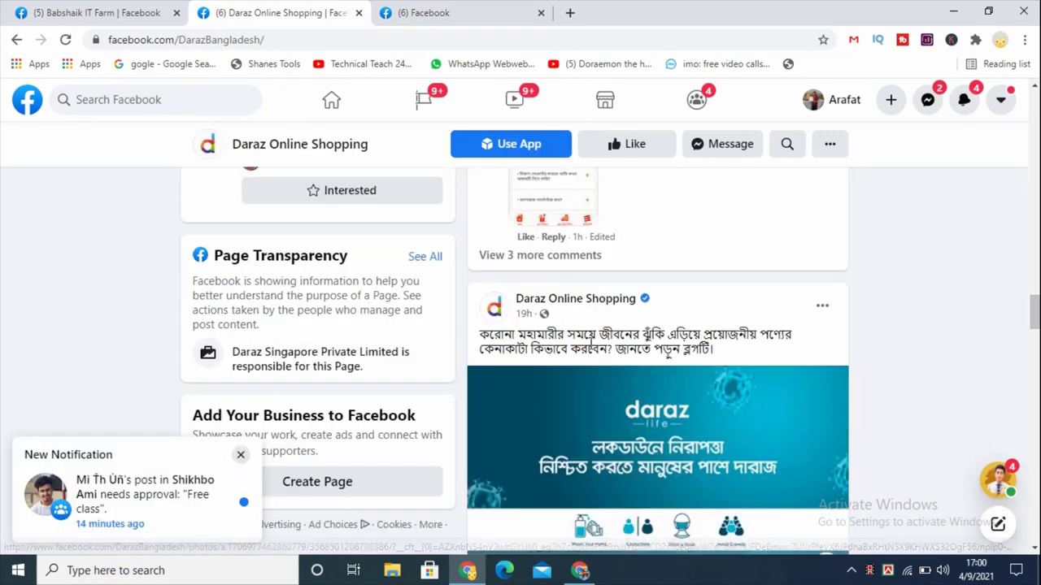
scroll(592, 342, "down", 8)
scroll(592, 372, "down", 10)
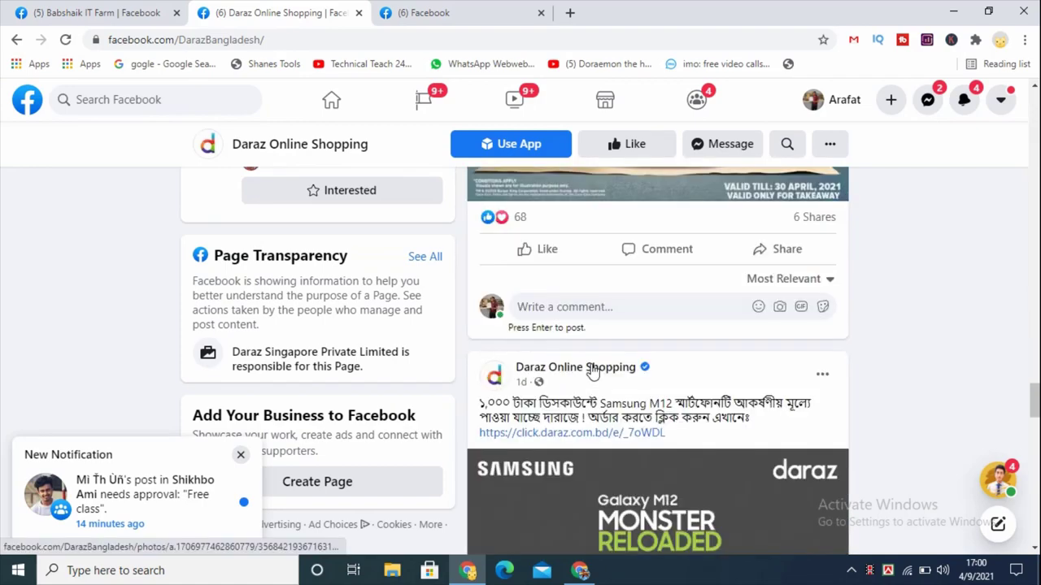
scroll(756, 309, "down", 3)
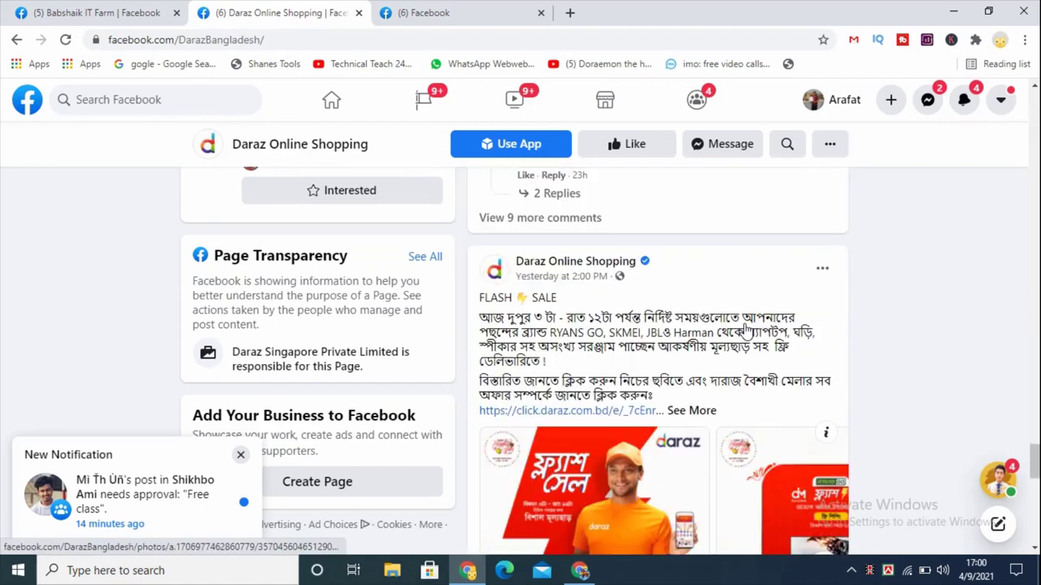
scroll(740, 330, "up", 5)
scroll(730, 328, "up", 3)
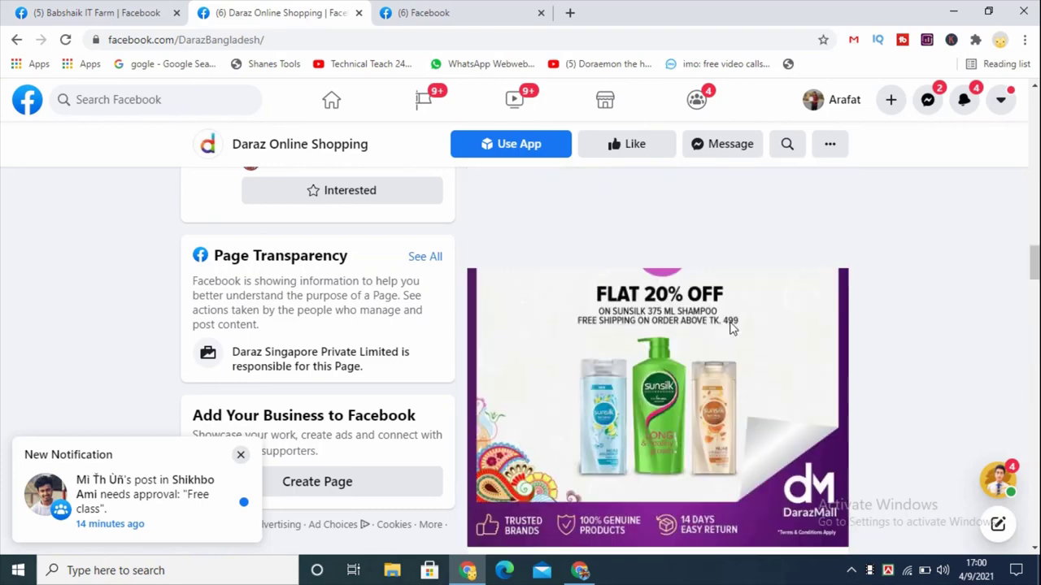
scroll(729, 328, "up", 5)
scroll(729, 329, "up", 10)
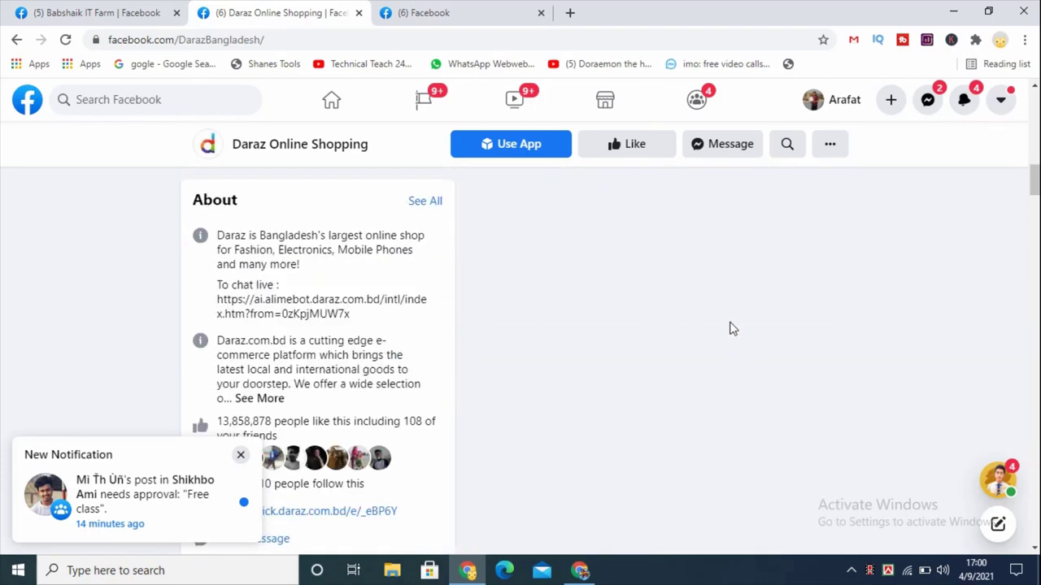
Examine the Daraz page's cover photo, logo, action button, tabs and About section as a demo
scroll(617, 384, "up", 10)
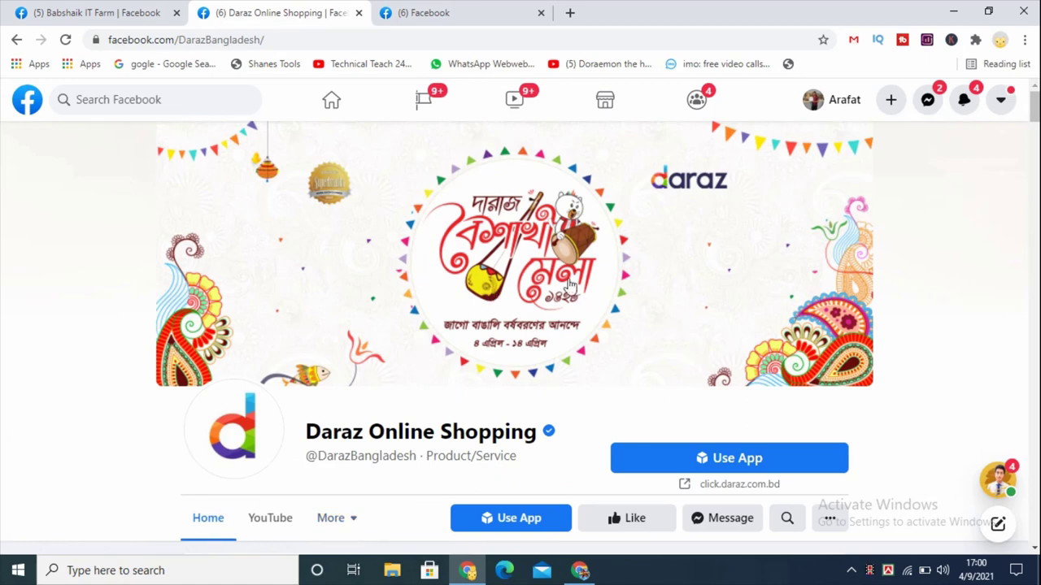
scroll(611, 253, "down", 2)
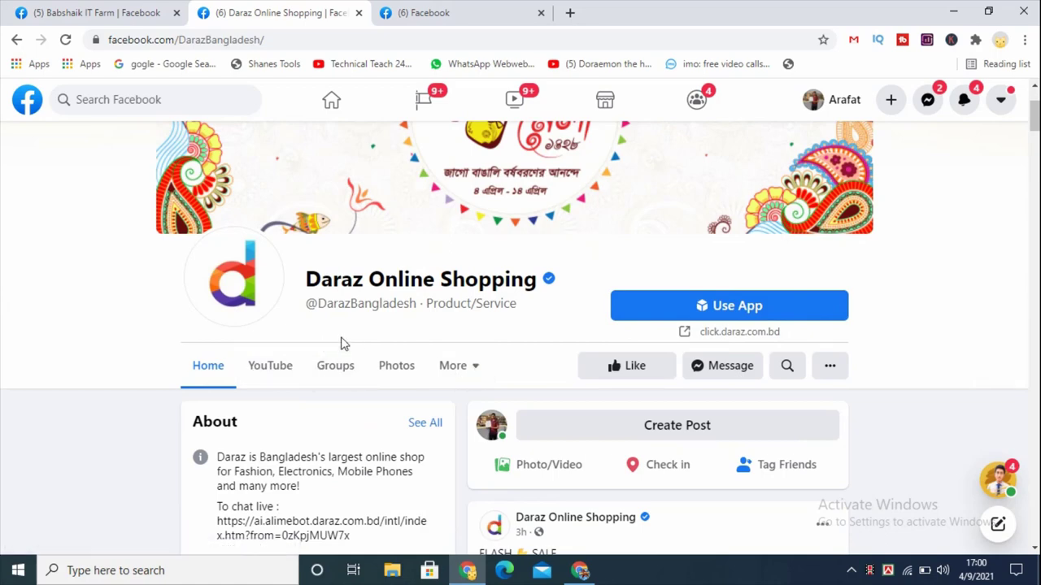
scroll(340, 344, "down", 5)
scroll(379, 374, "up", 4)
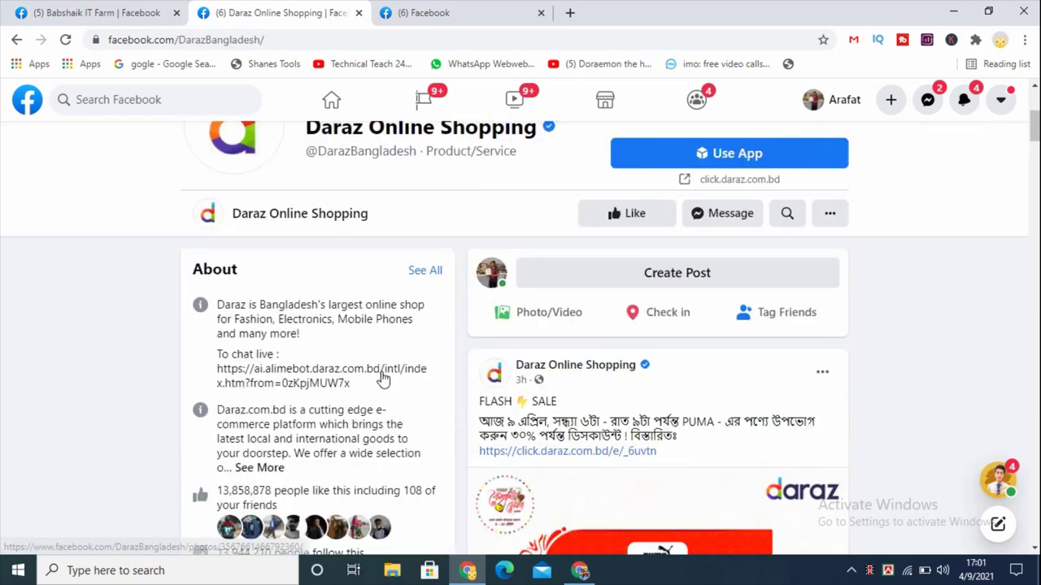
scroll(279, 431, "up", 5)
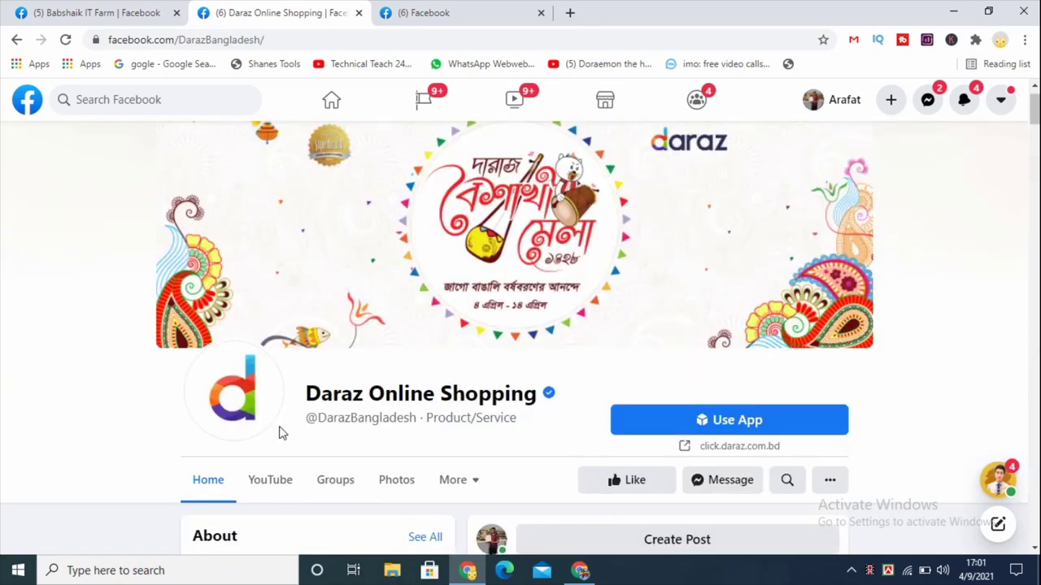
Switch back to the Dynalist outline and expand the Logo and Cover Pic items
left_click(579, 570)
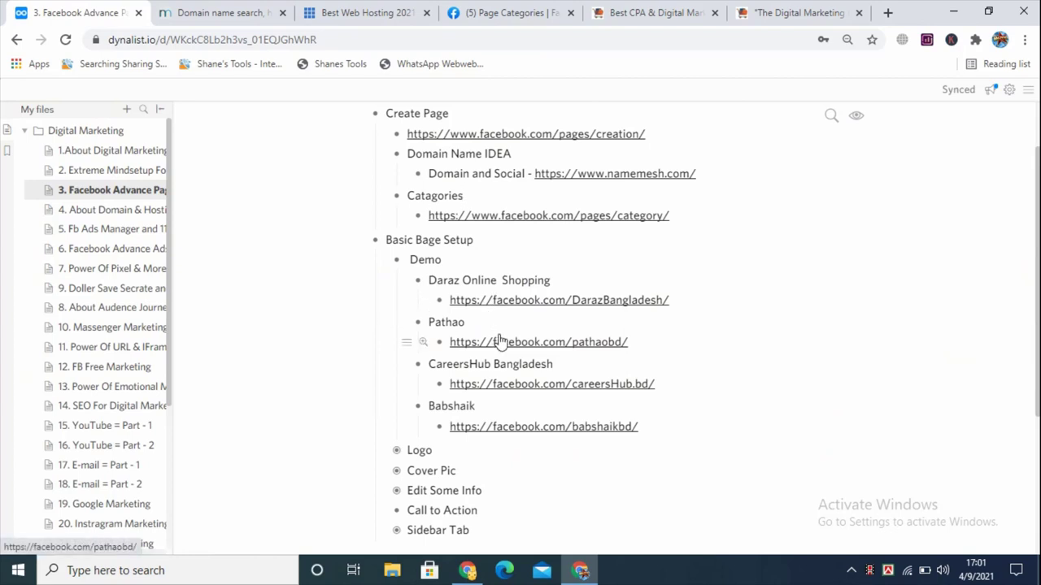
scroll(500, 342, "down", 1)
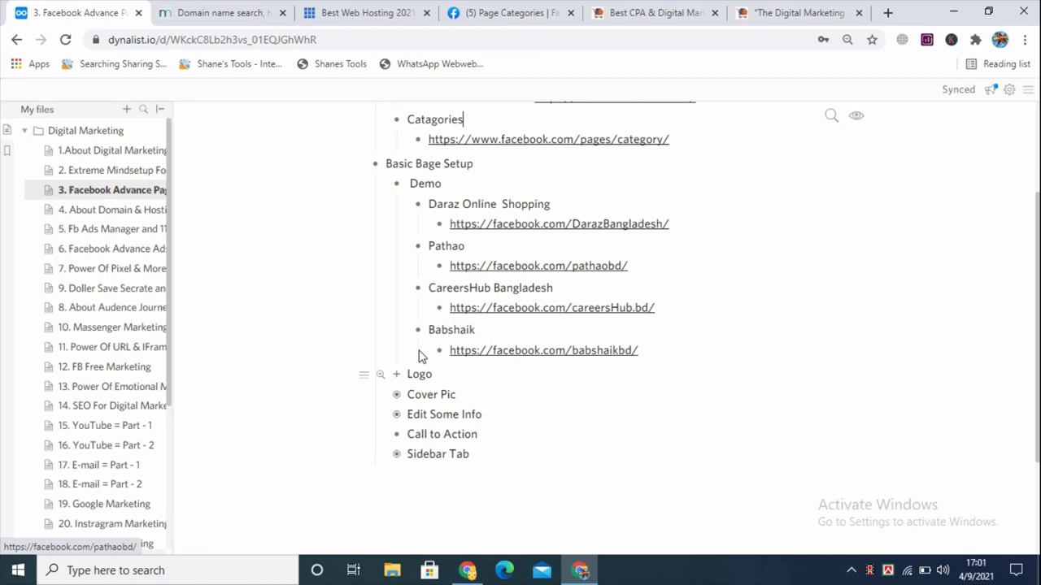
left_click(398, 375)
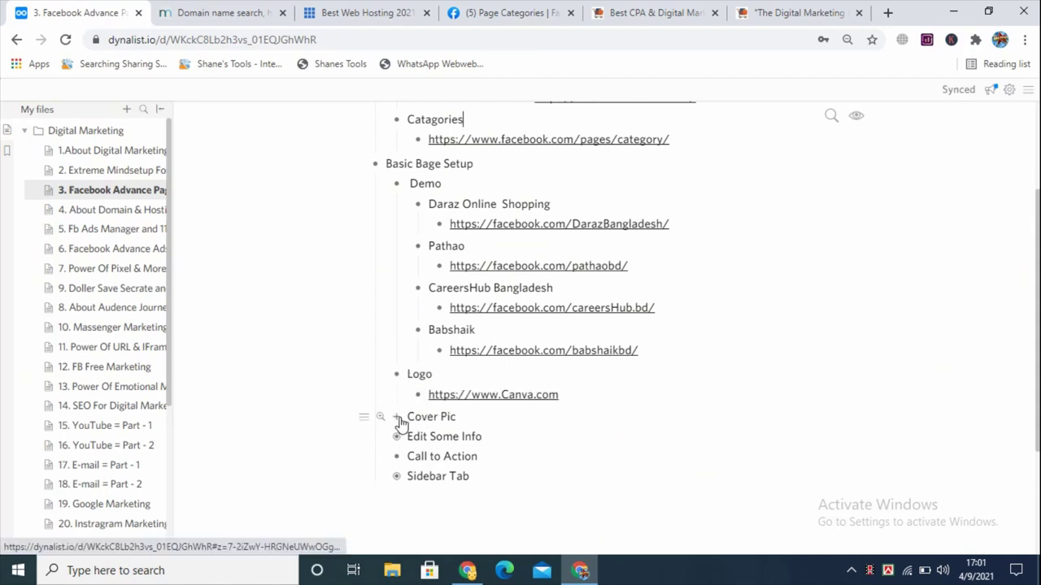
left_click(399, 417)
scroll(564, 406, "down", 1)
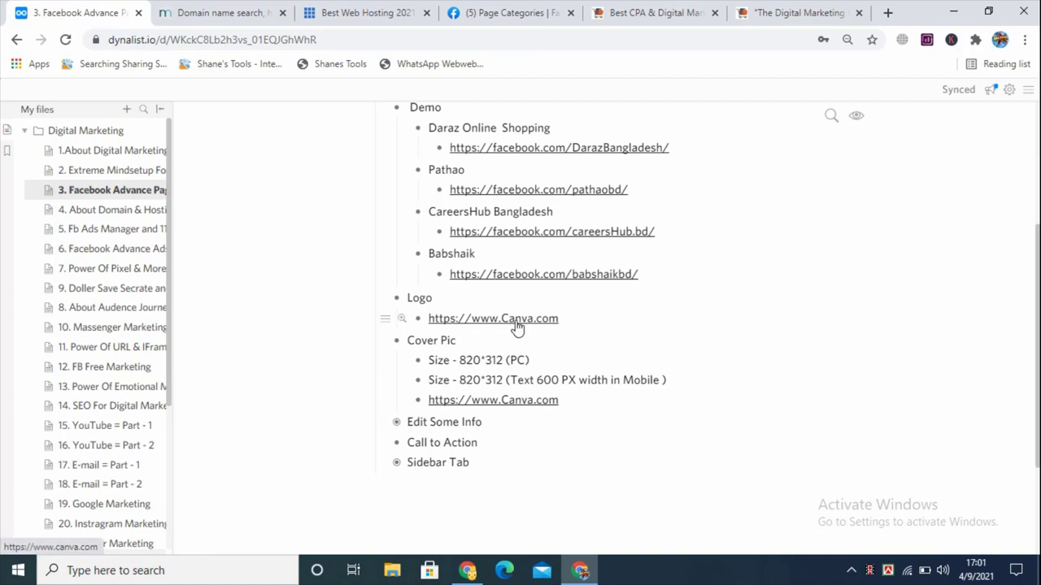
left_click_drag(560, 318, 432, 319)
right_click(429, 320)
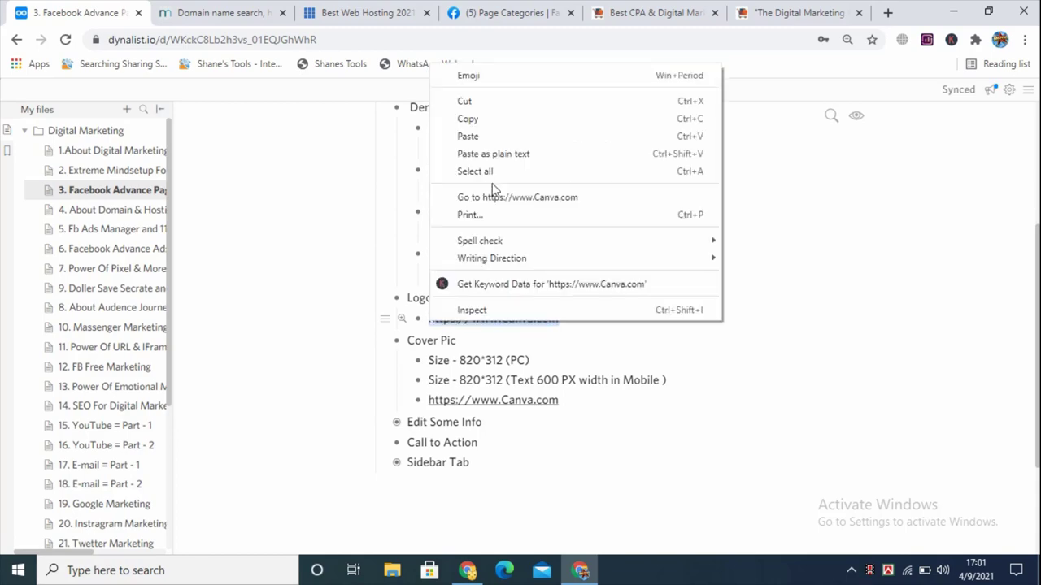
left_click(476, 116)
left_click(470, 573)
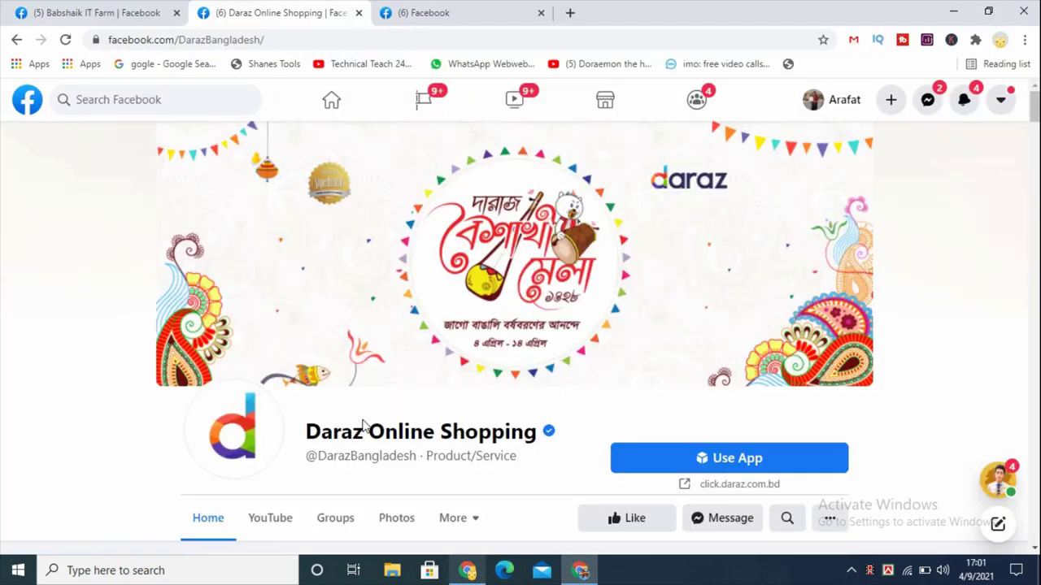
left_click(572, 14)
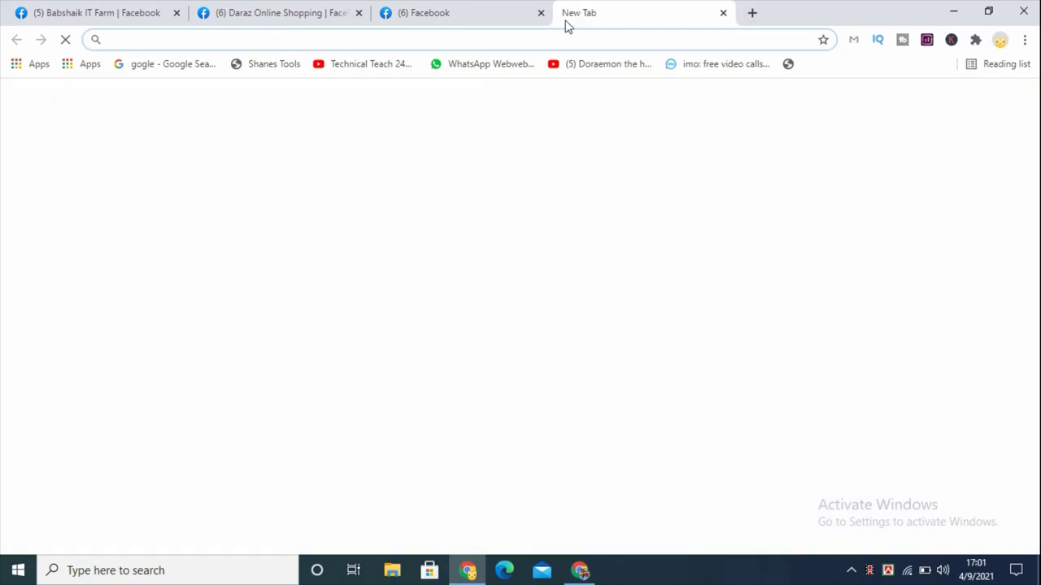
key("ctrl+v")
key("Return")
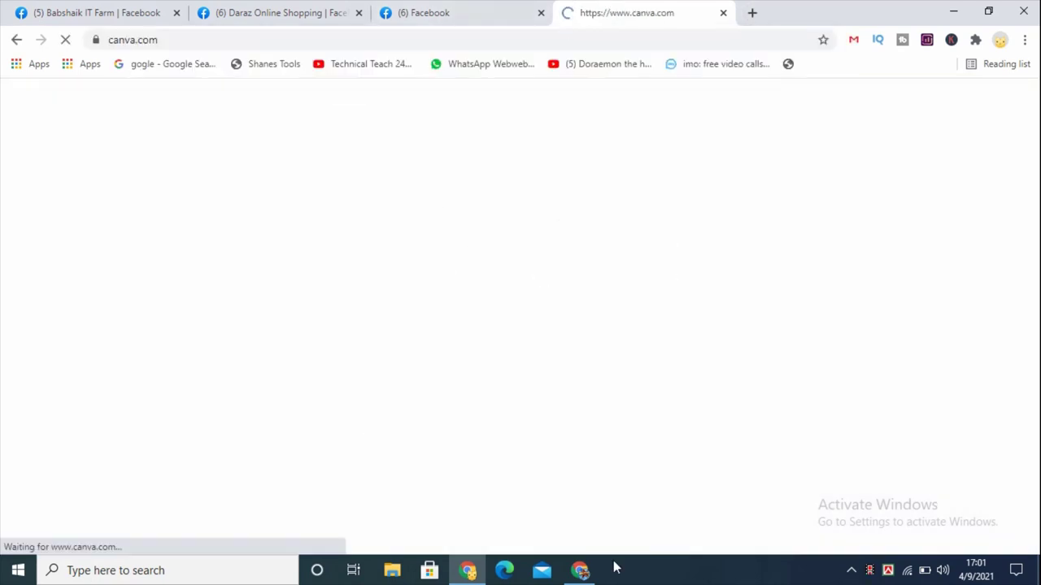
Return to the Dynalist outline and review the Logo and Cover Pic notes, including the cover sizes
left_click(596, 573)
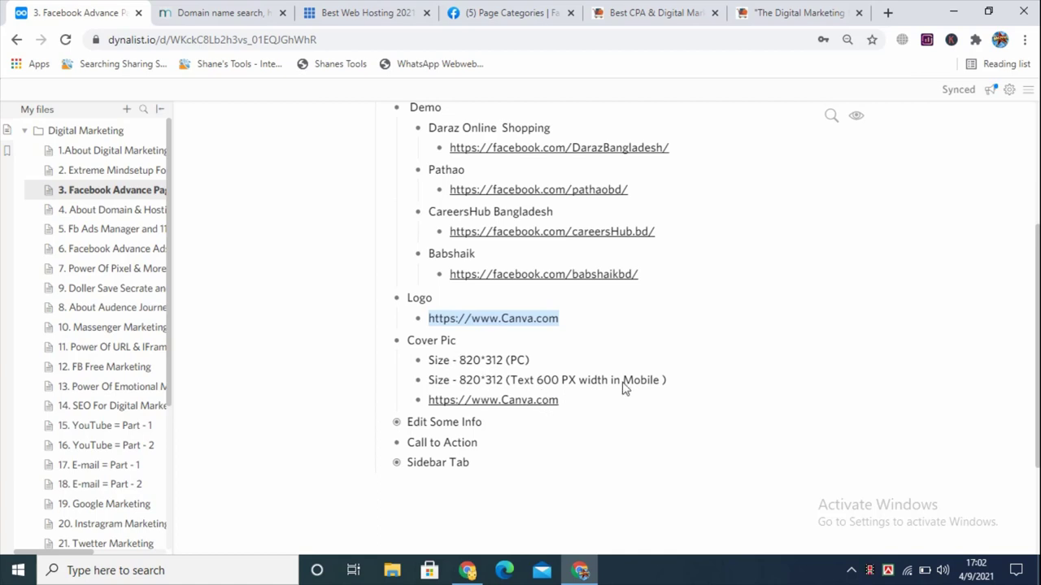
scroll(507, 412, "down", 1)
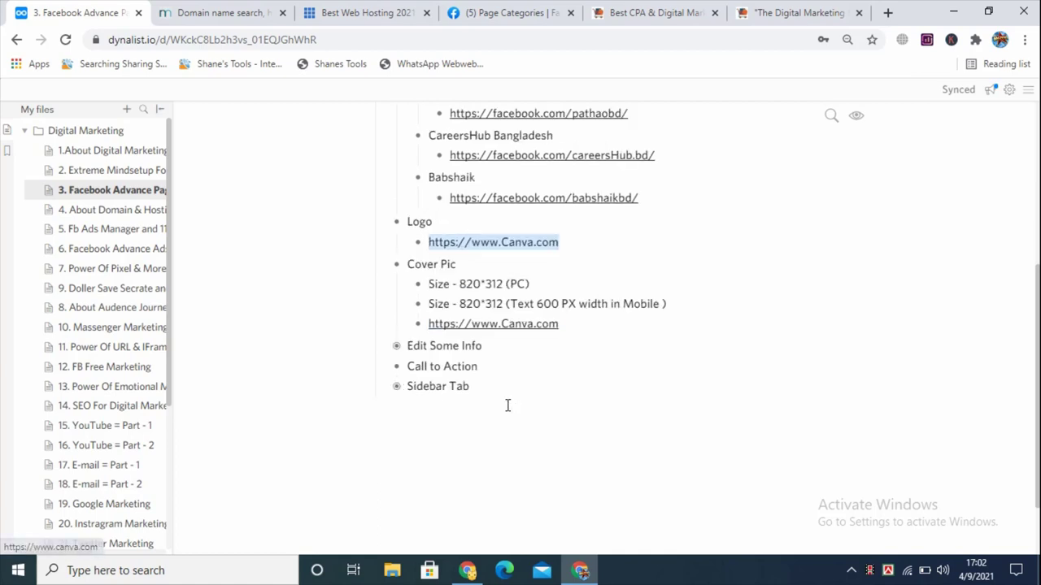
scroll(506, 404, "up", 2)
Switch back to the Canva site and log in to the account with Facebook
left_click(472, 475)
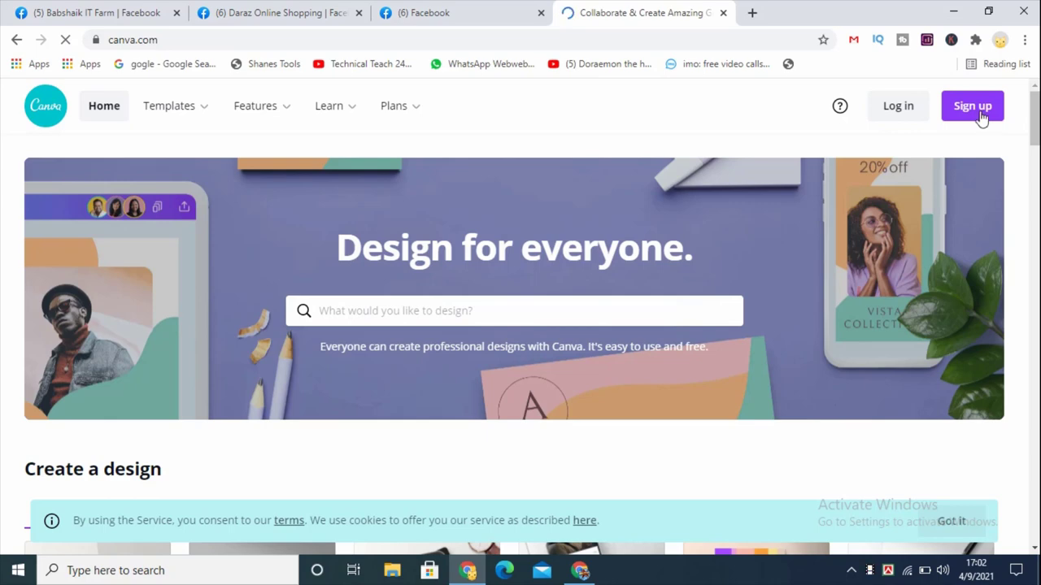
left_click(891, 113)
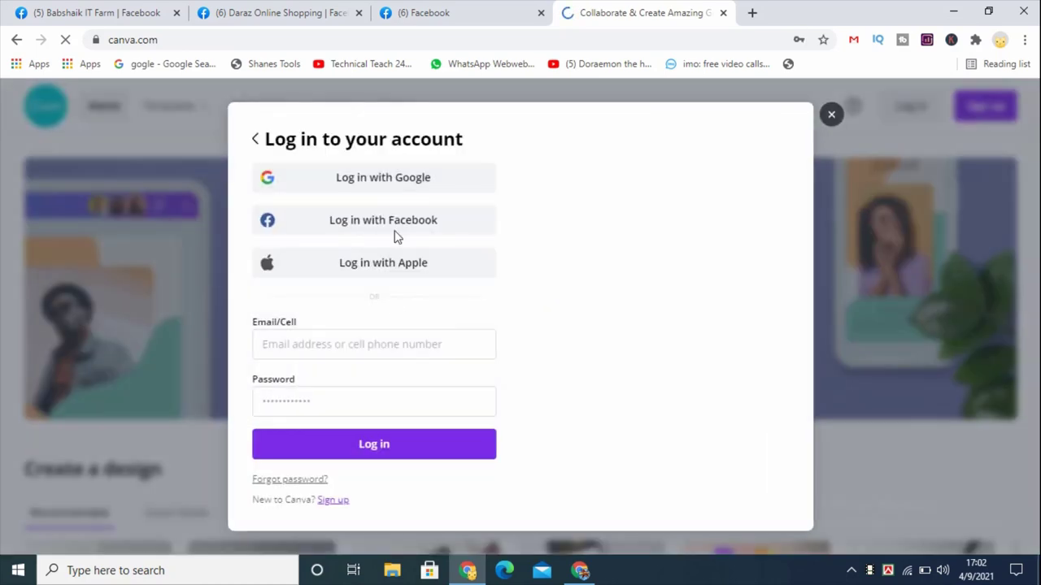
left_click(344, 223)
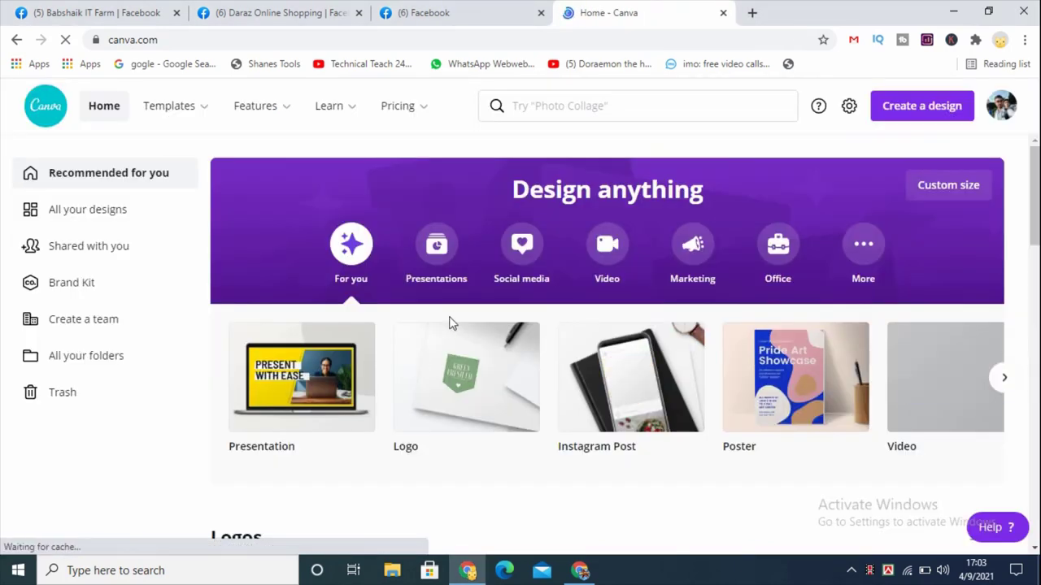
Look over the Canva home page's suggested design types and the Logos section
scroll(477, 305, "down", 3)
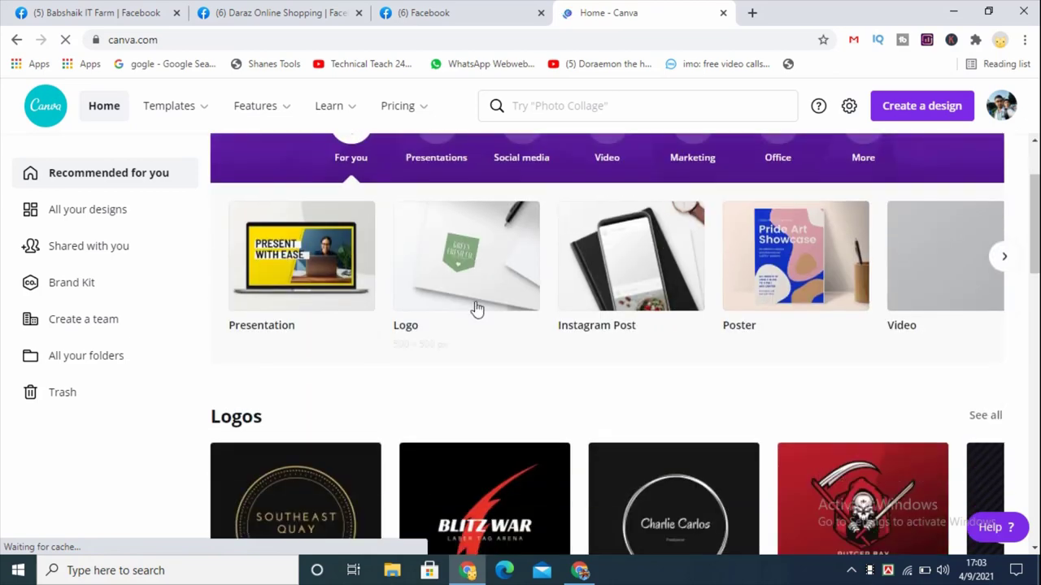
scroll(584, 312, "up", 3)
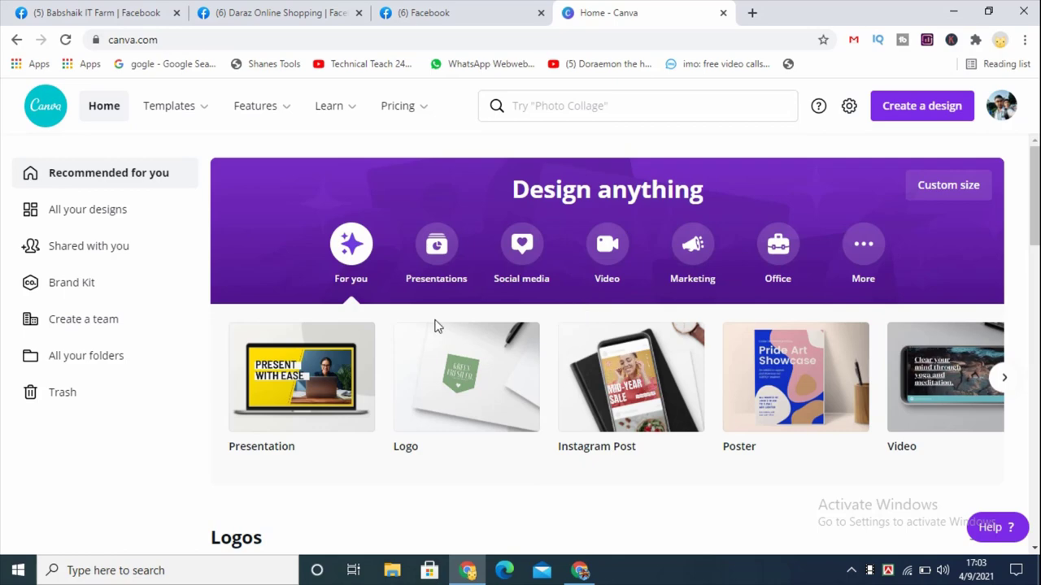
scroll(789, 399, "down", 1)
scroll(564, 365, "up", 1)
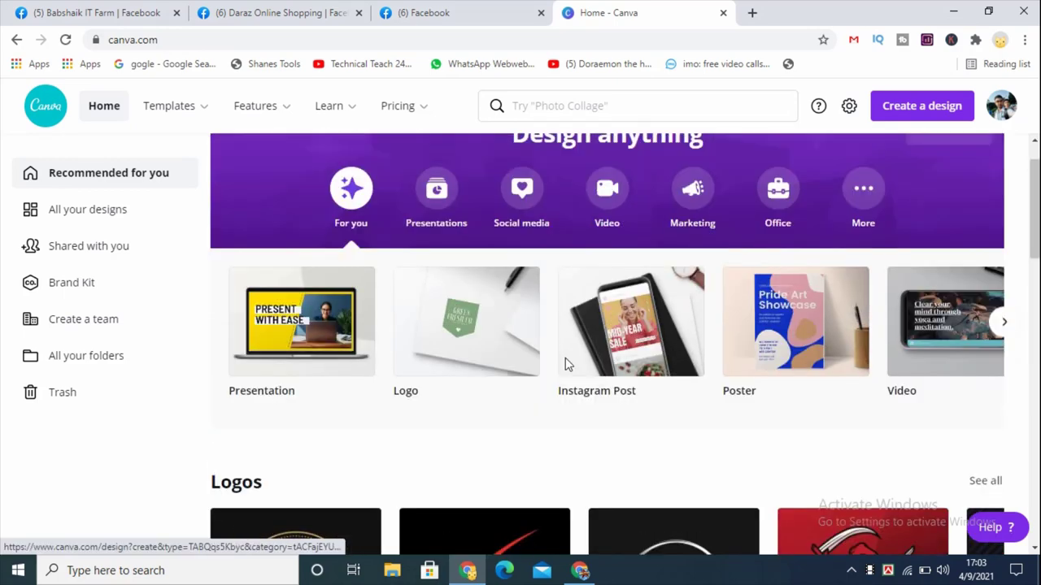
scroll(566, 366, "up", 1)
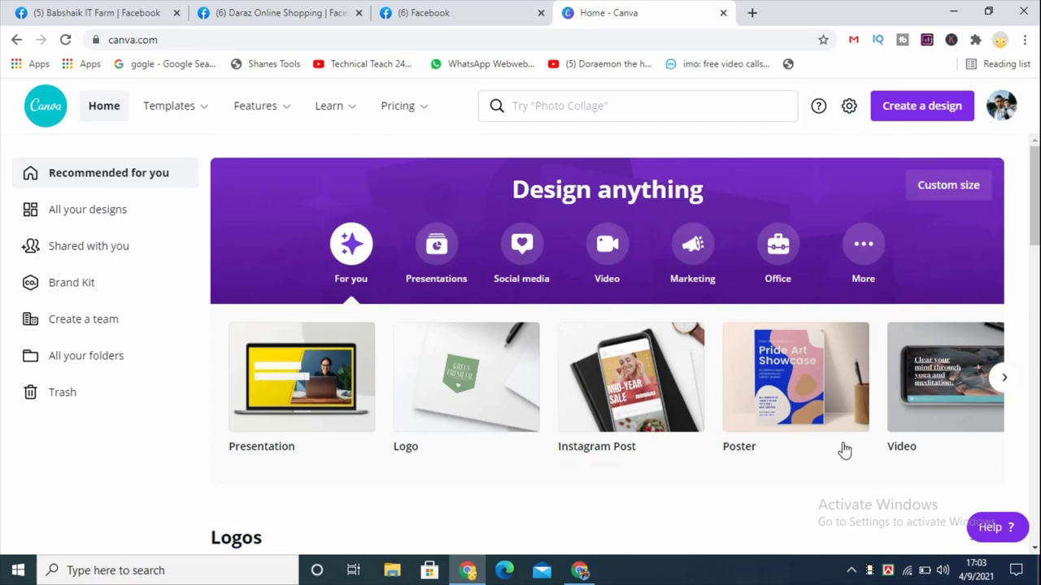
Browse the Canva home page's design types and enter "logo" as the search term
scroll(576, 414, "down", 2)
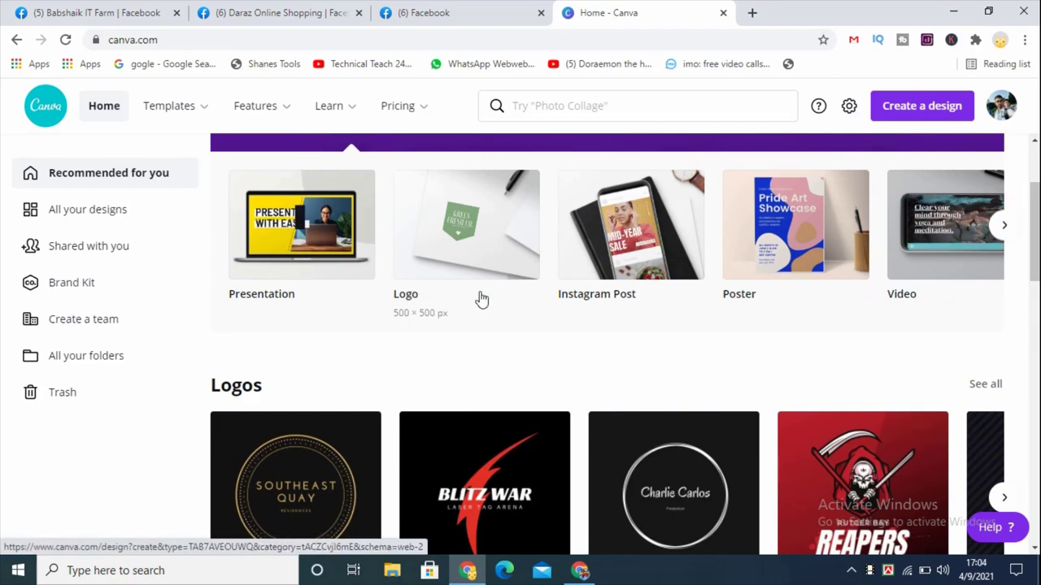
scroll(669, 390, "down", 2)
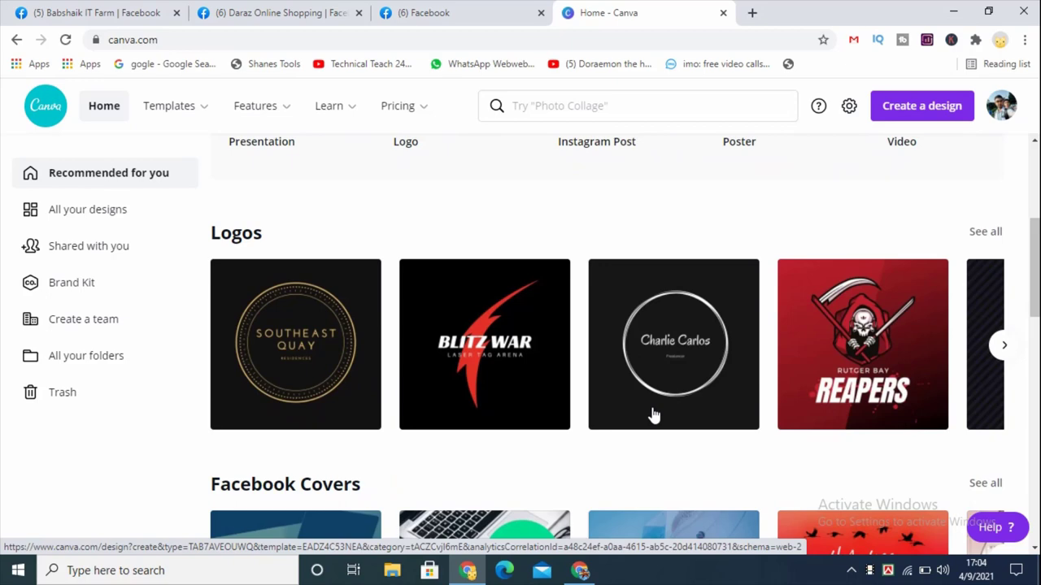
scroll(680, 418, "up", 4)
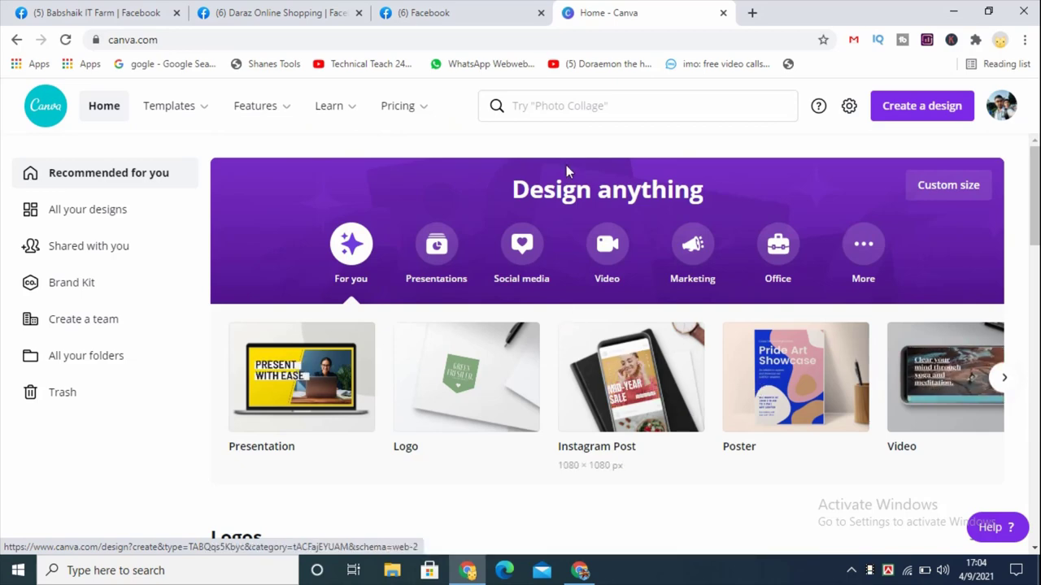
scroll(692, 237, "down", 4)
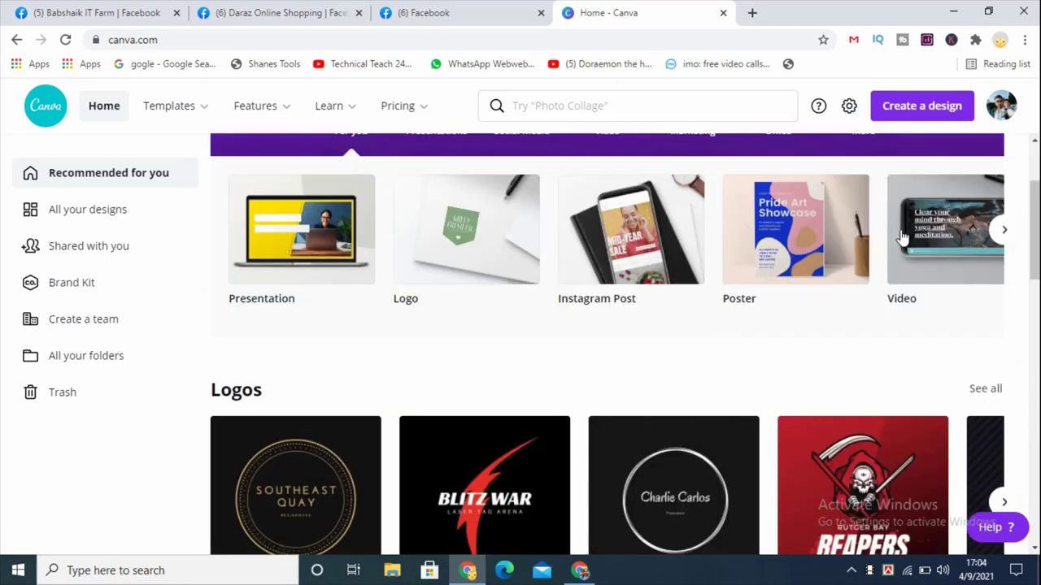
scroll(711, 168, "up", 2)
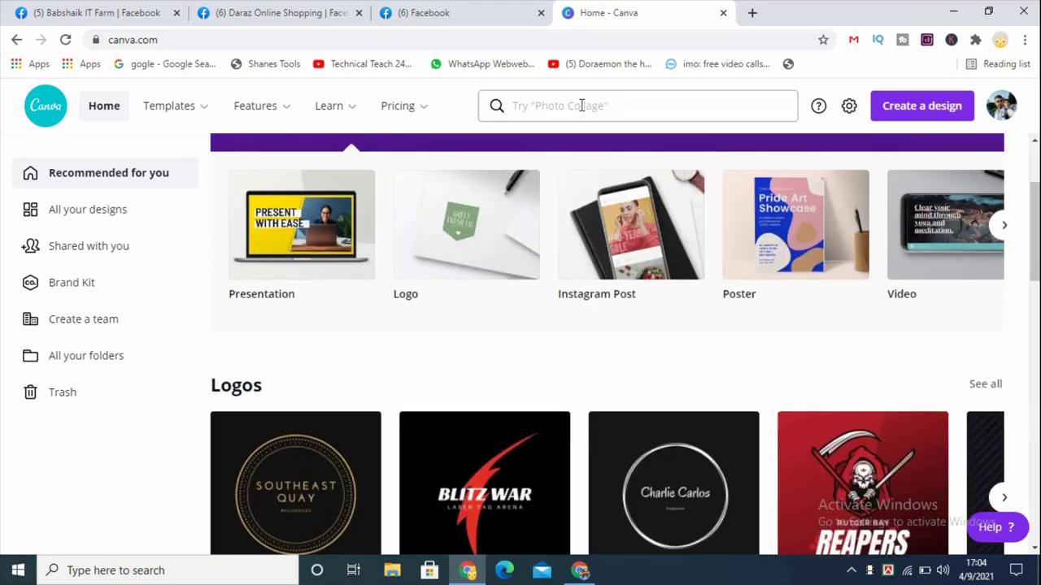
left_click(581, 106)
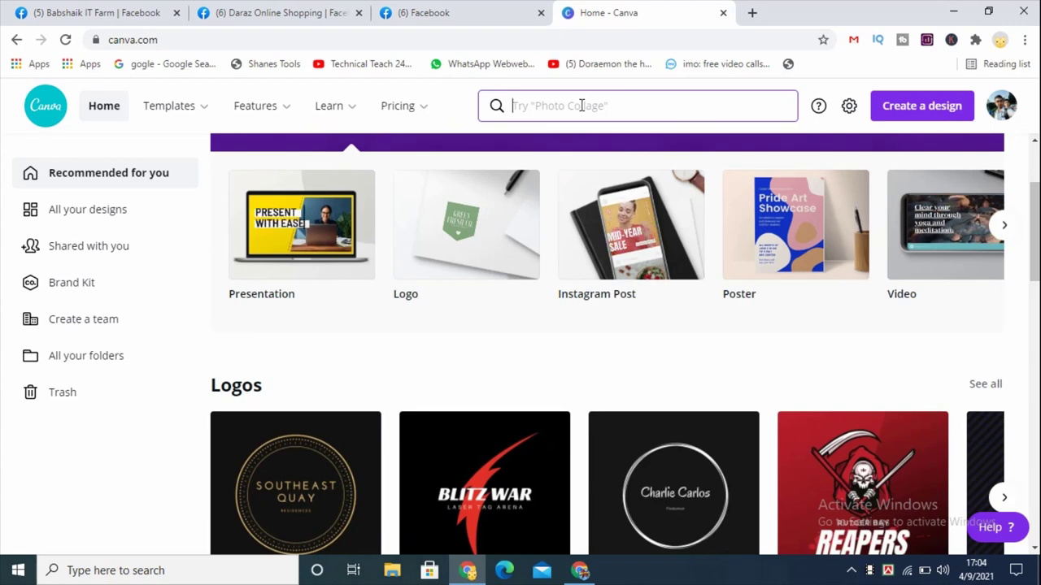
type("log")
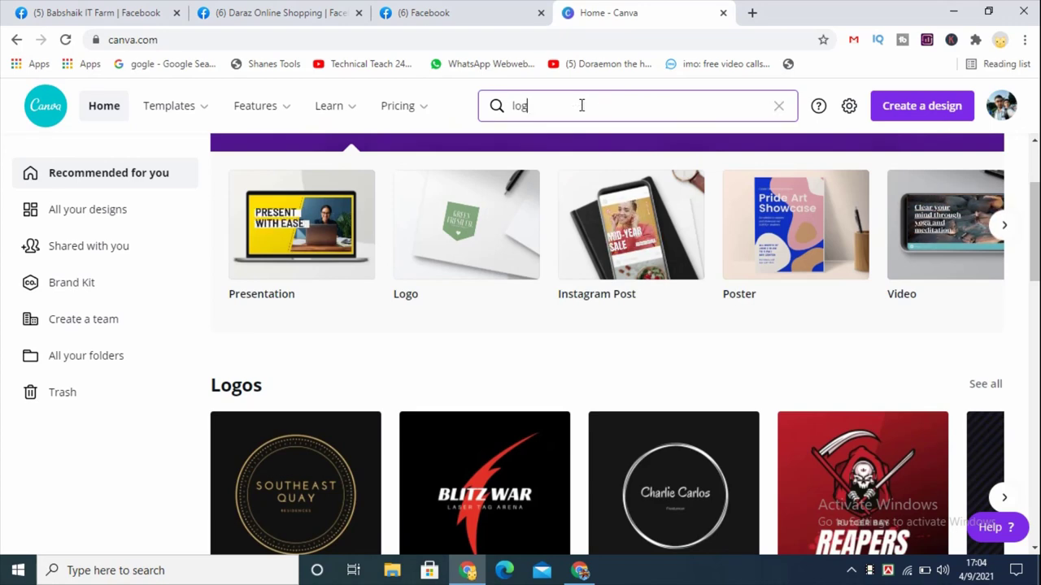
type("o")
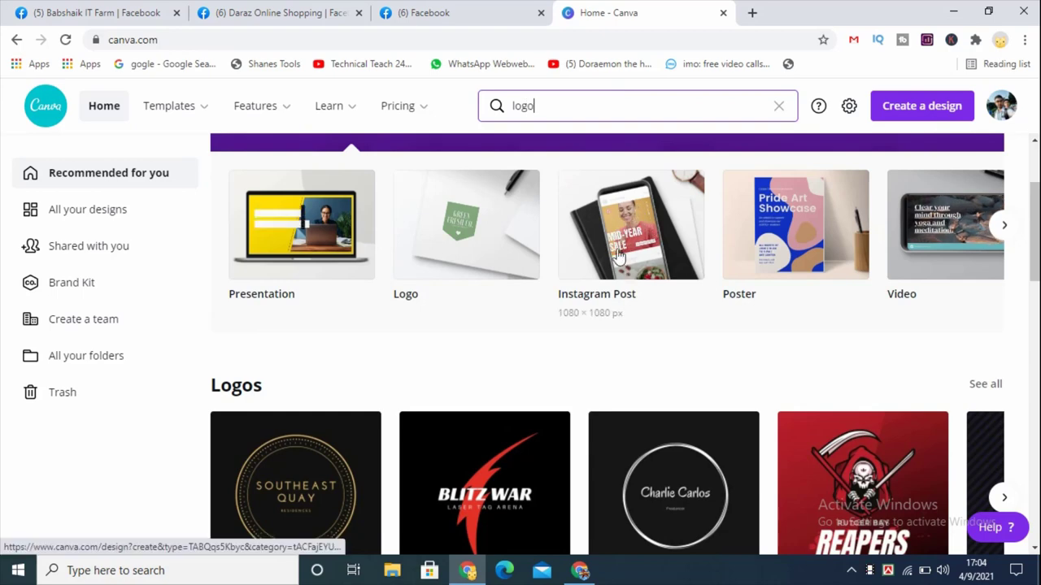
Open the black and red Blitz War template from the Logos section for editing
scroll(683, 443, "down", 1)
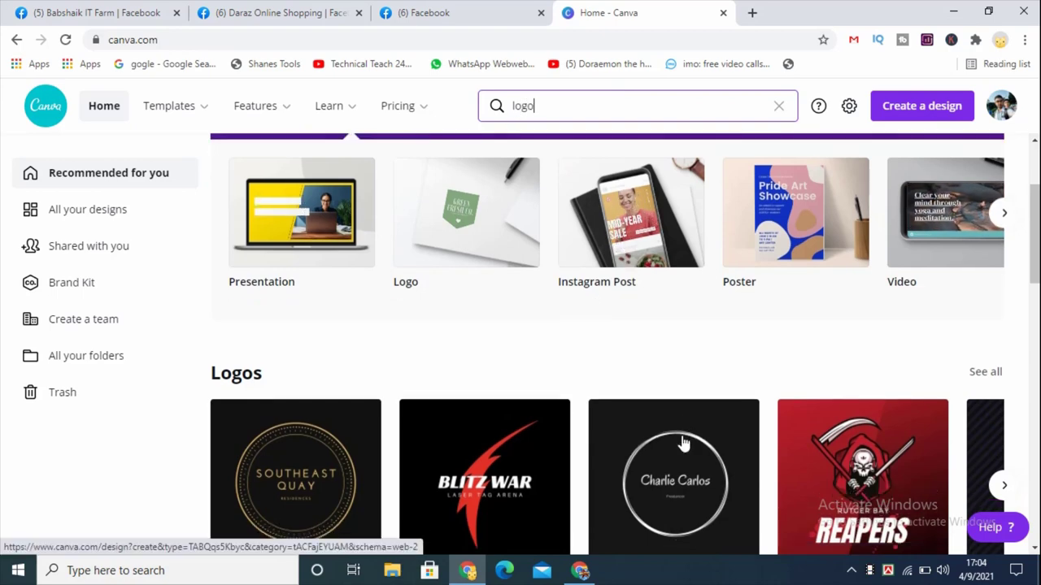
scroll(683, 443, "down", 1)
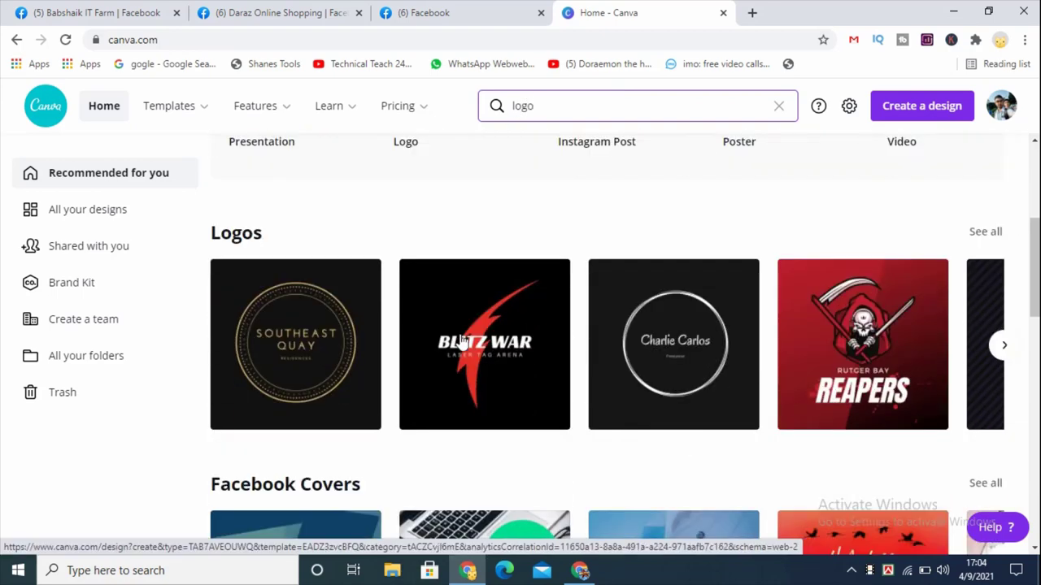
scroll(533, 141, "up", 2)
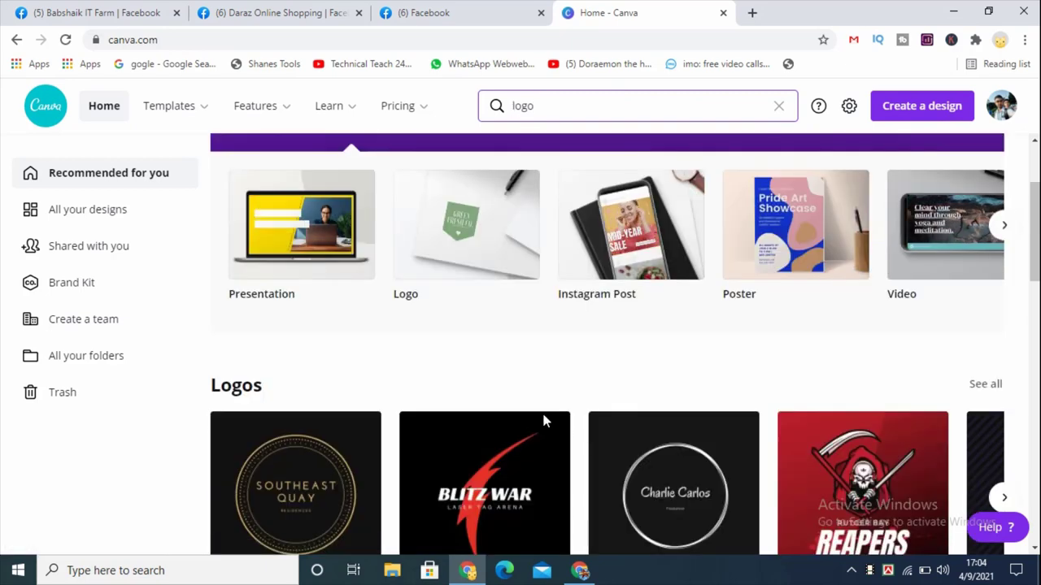
scroll(642, 203, "down", 1)
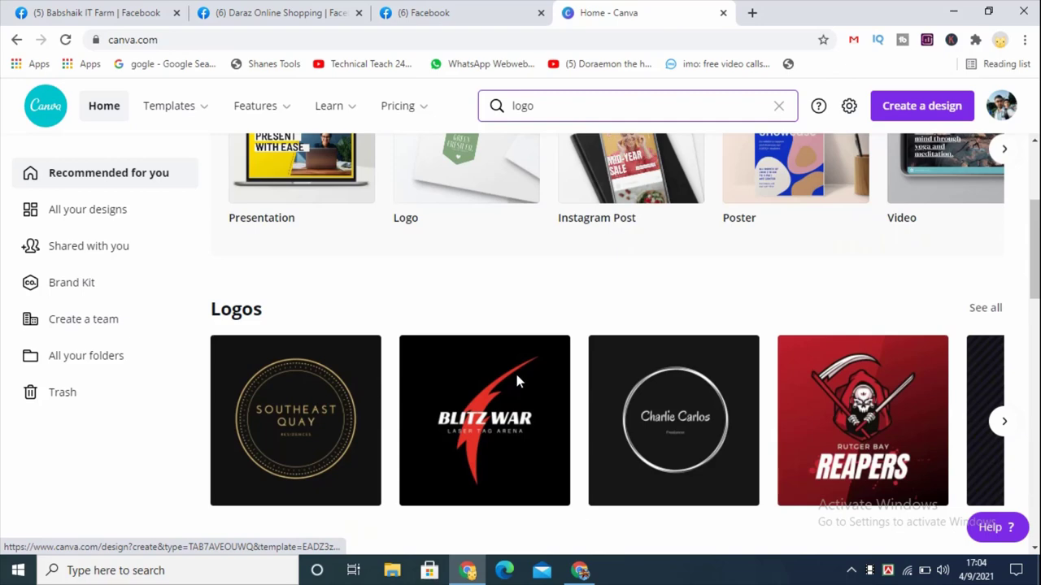
scroll(244, 309, "down", 2)
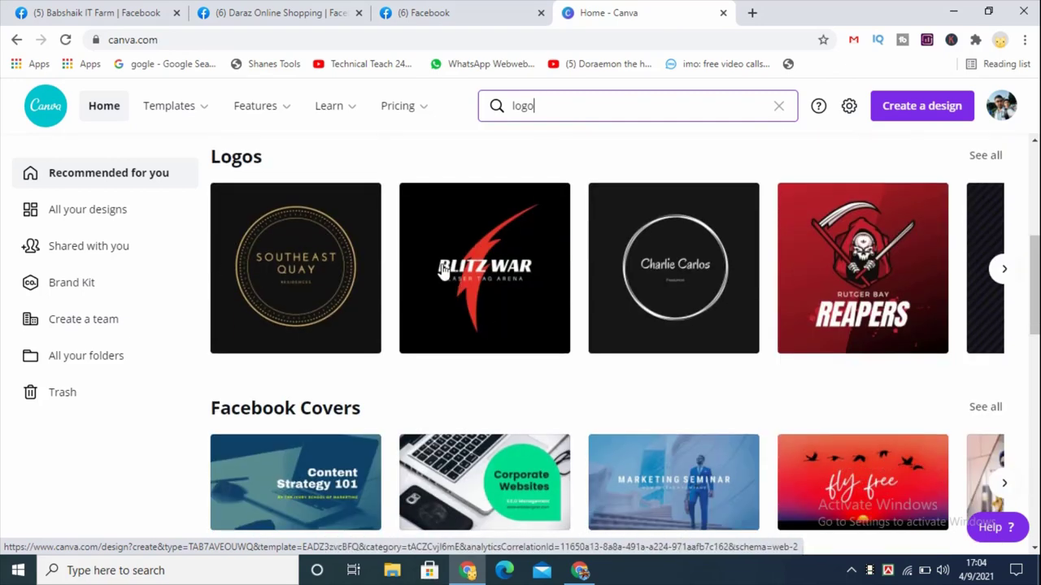
left_click(492, 266)
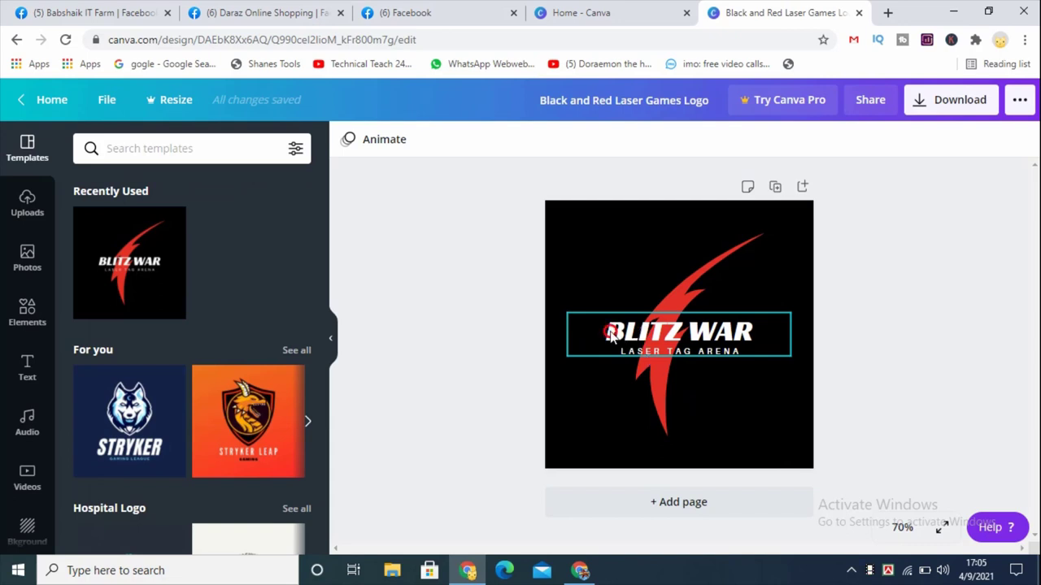
Replace the logo's BLITZ WAR headline text with FASHION HOUSE
left_click(726, 329)
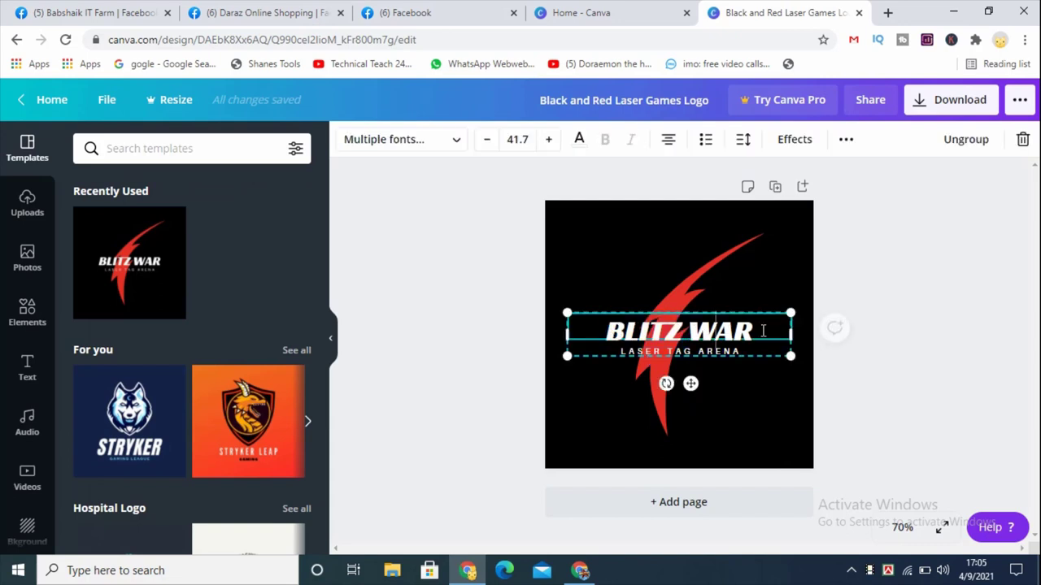
left_click_drag(761, 331, 589, 323)
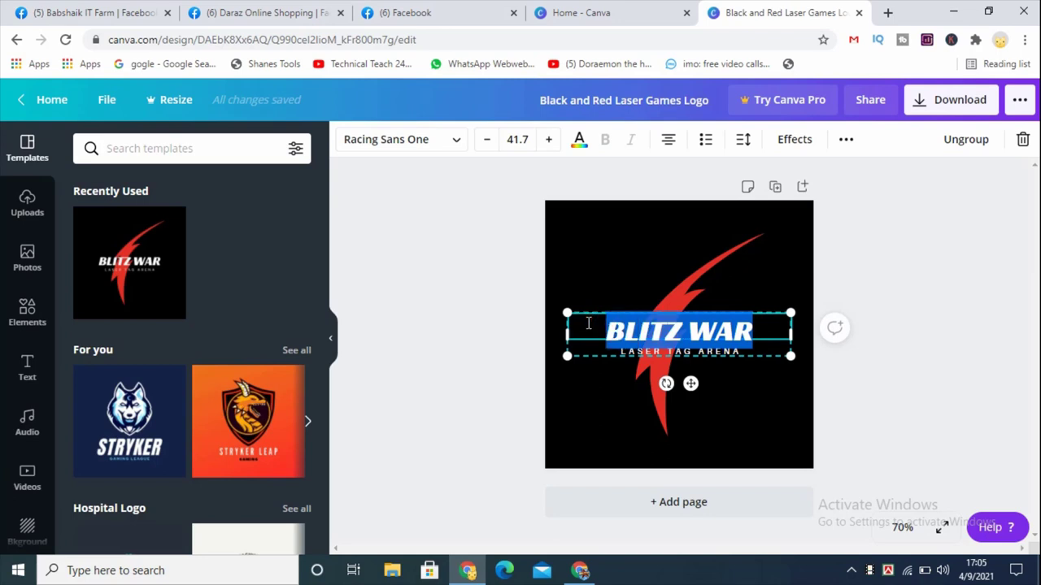
type("FASHION HO")
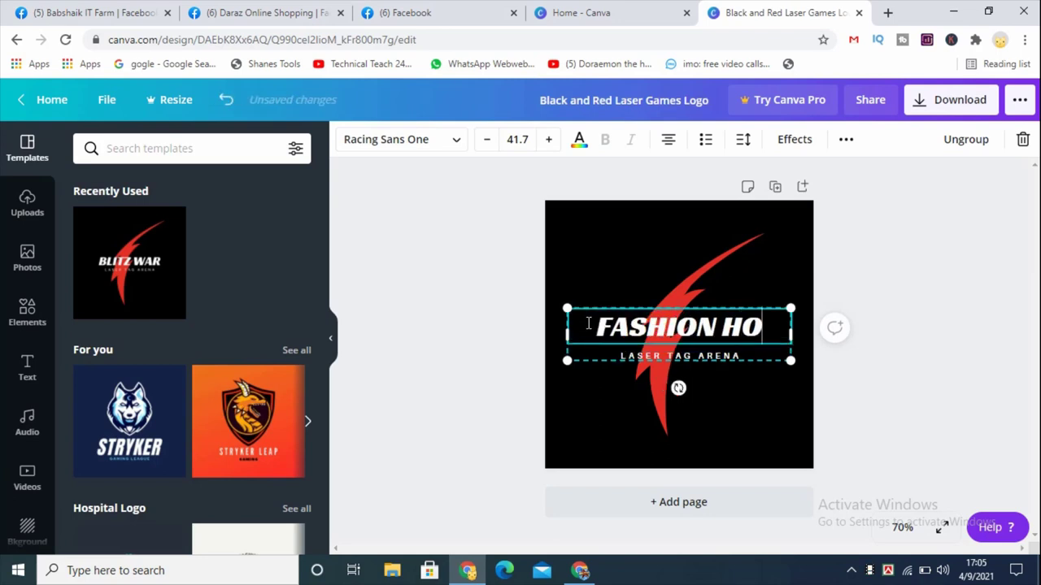
type("USE")
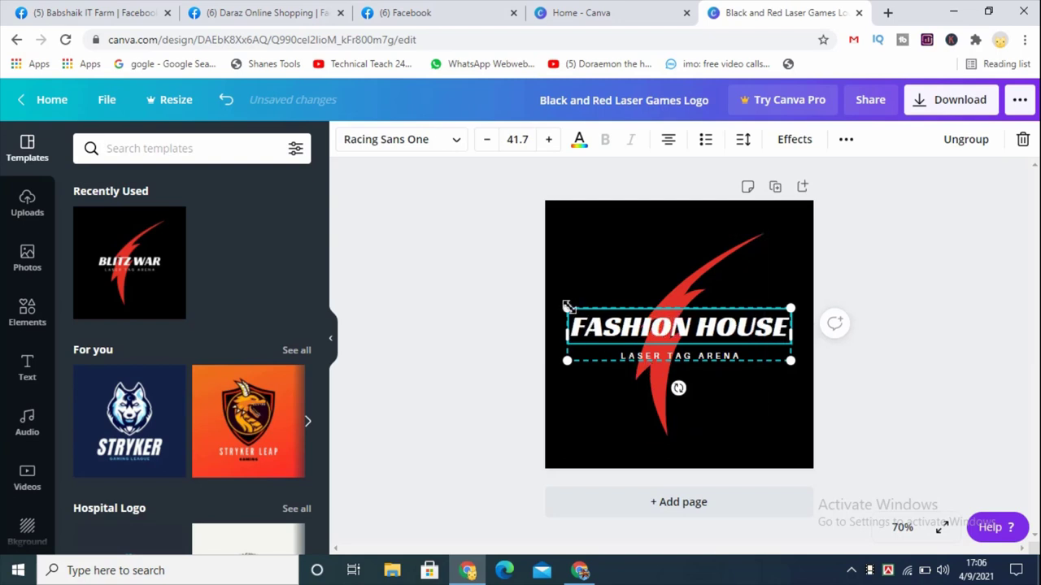
Scale the logo's text group down to a headline size of 39.6 and nudge it slightly right and up
left_click_drag(571, 306, 579, 311)
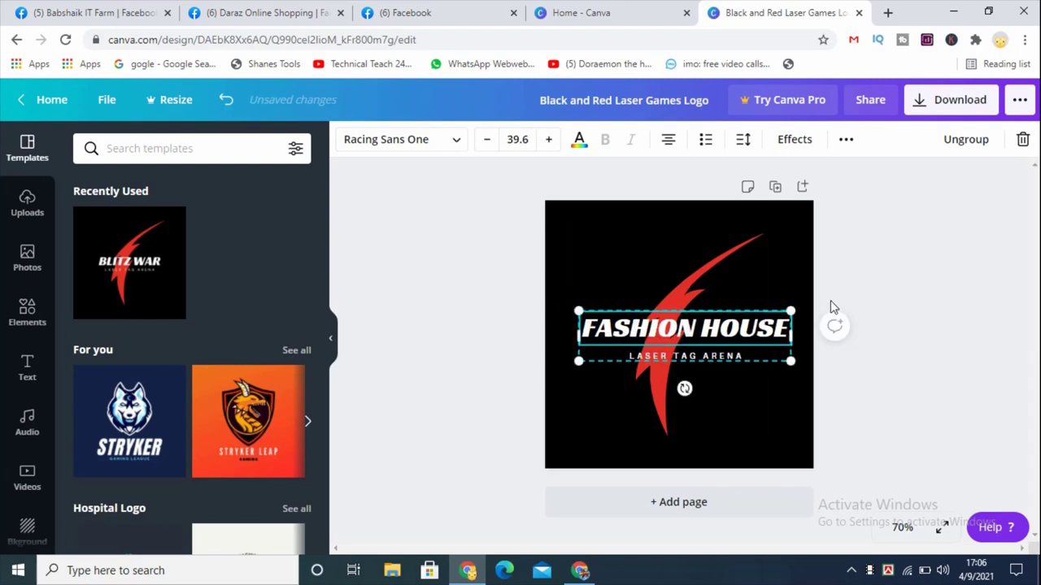
left_click(866, 283)
left_click(683, 328)
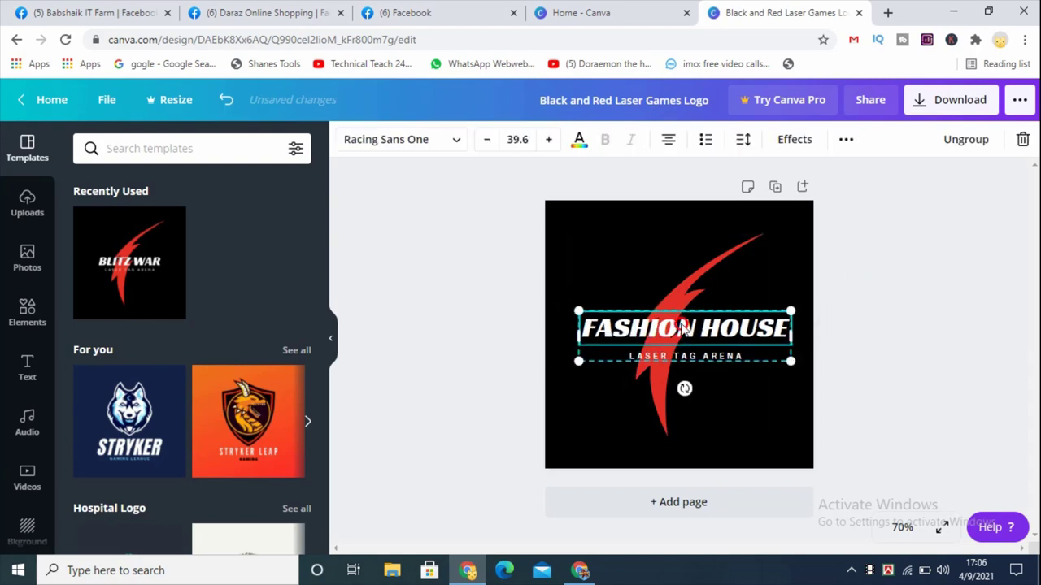
key("Right")
key("Right")
key("Right")
key("Right")
key("Right")
key("Right")
key("Right")
key("Right")
key("Up")
key("Up")
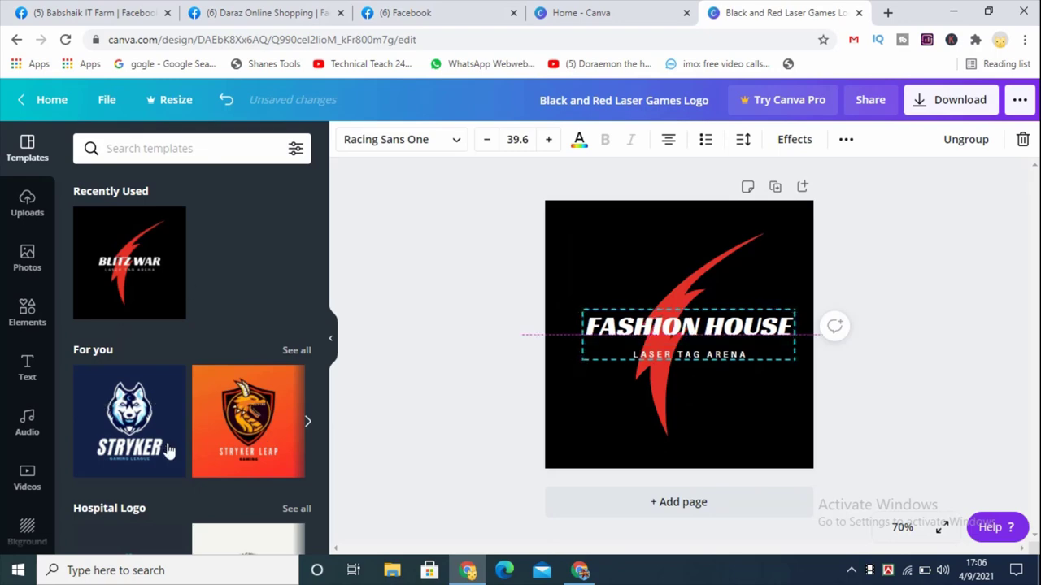
scroll(201, 413, "down", 5)
scroll(201, 413, "down", 3)
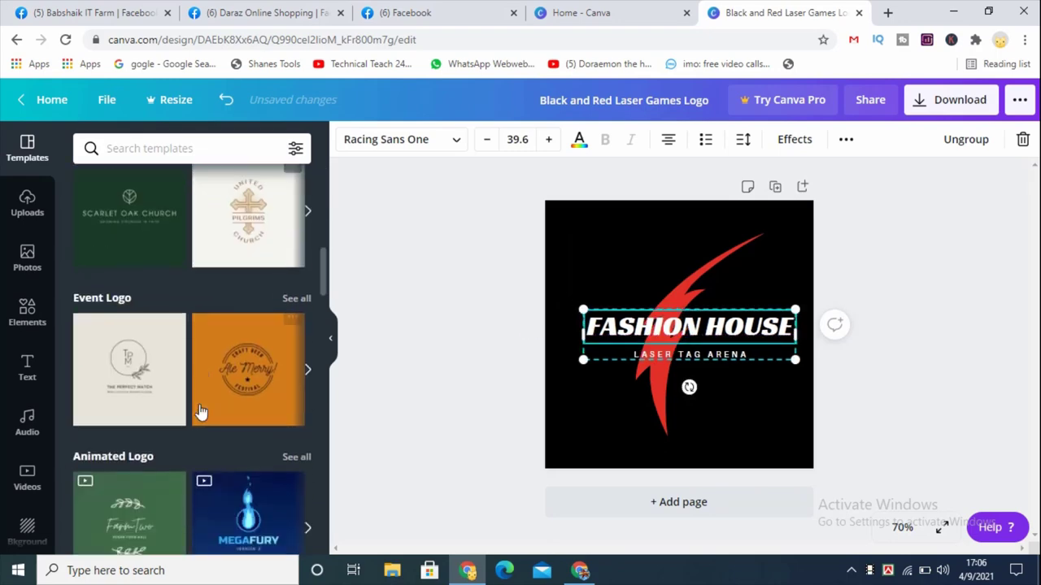
scroll(264, 379, "down", 2)
scroll(260, 381, "down", 1)
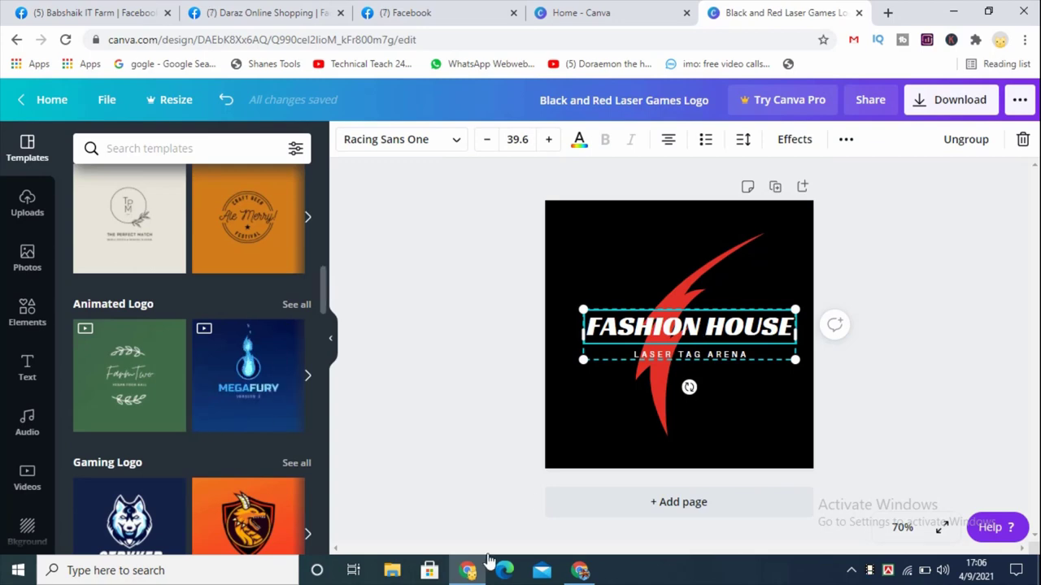
left_click(732, 356)
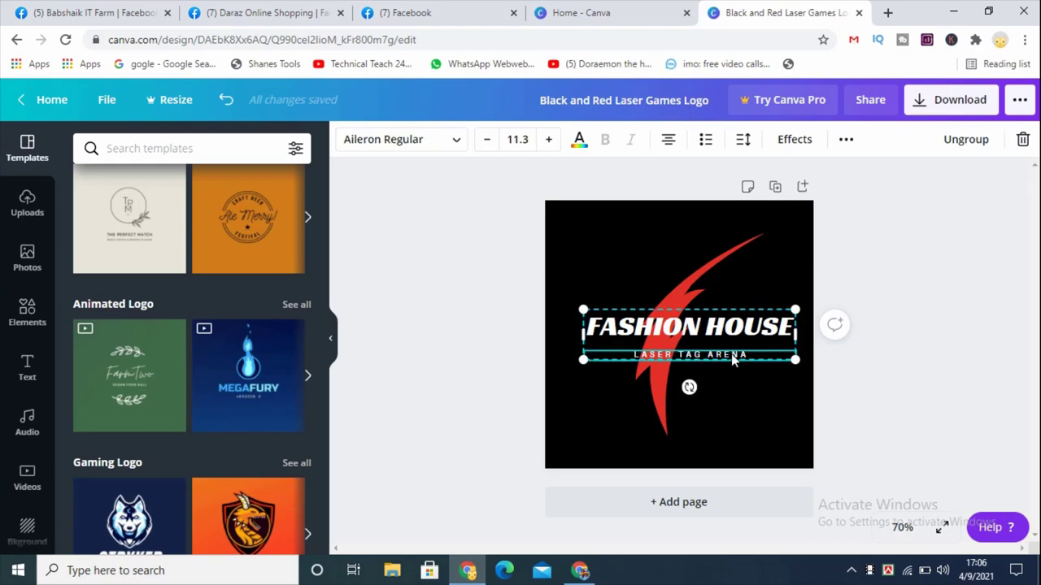
left_click(752, 353)
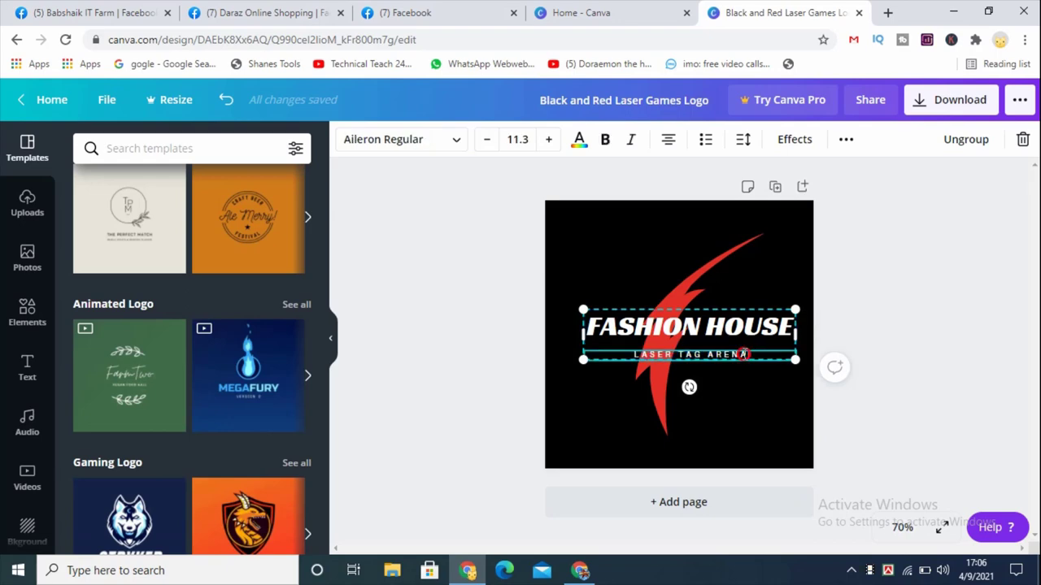
left_click_drag(744, 354, 635, 355)
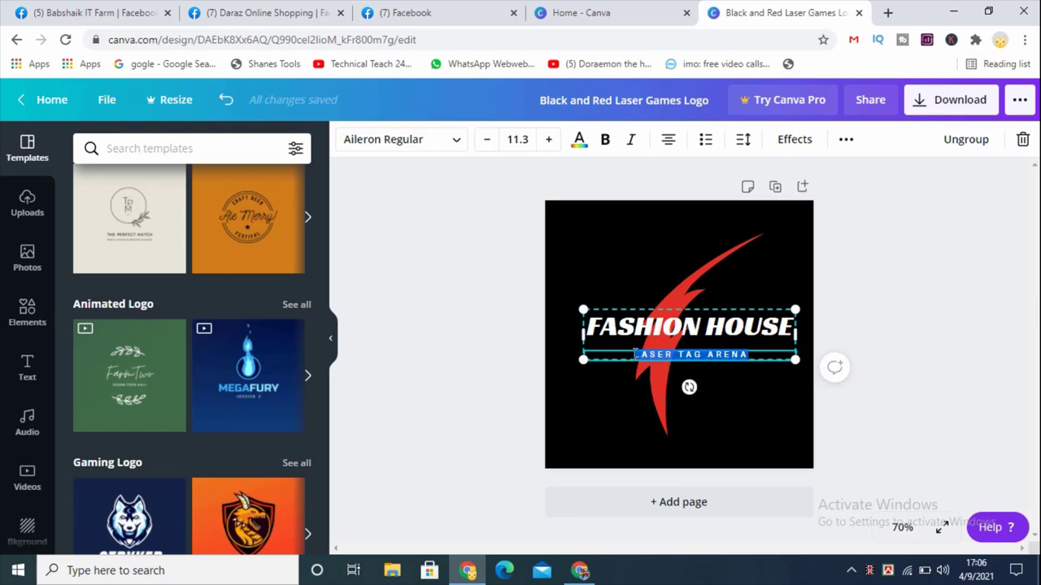
left_click(764, 416)
left_click(790, 409)
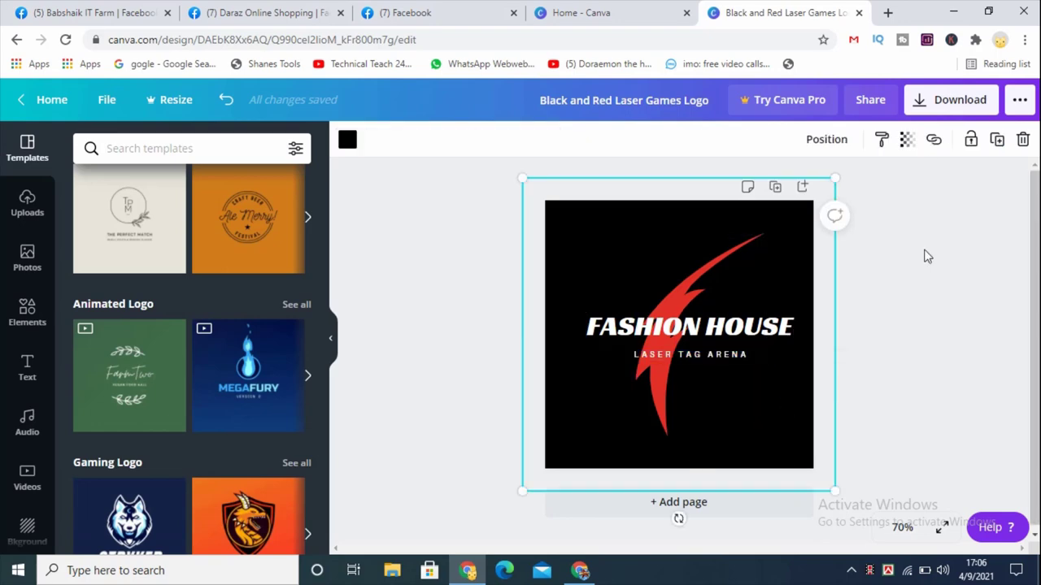
Download the Fashion House logo as a PNG file
left_click(952, 104)
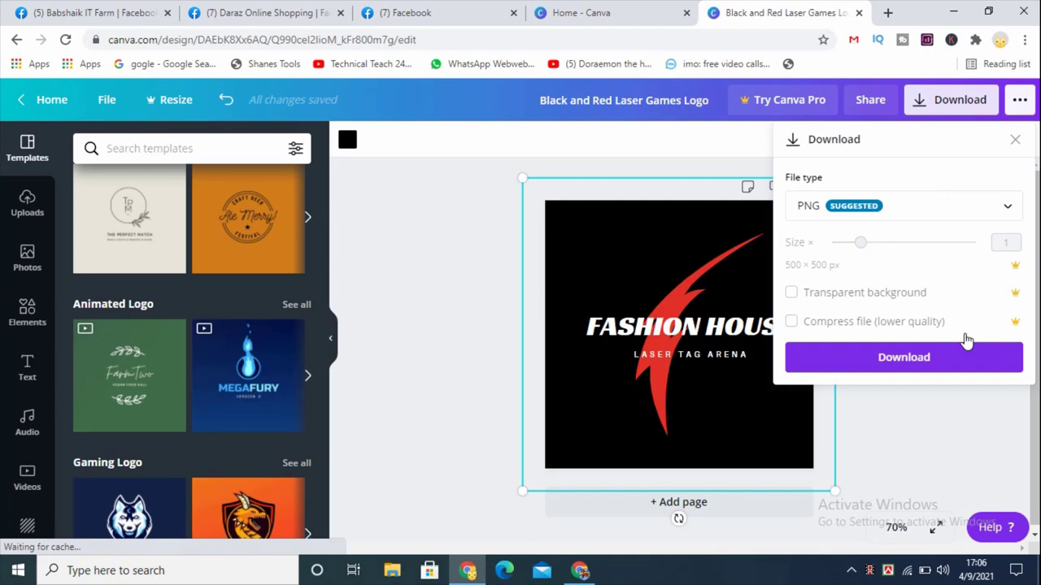
left_click(929, 360)
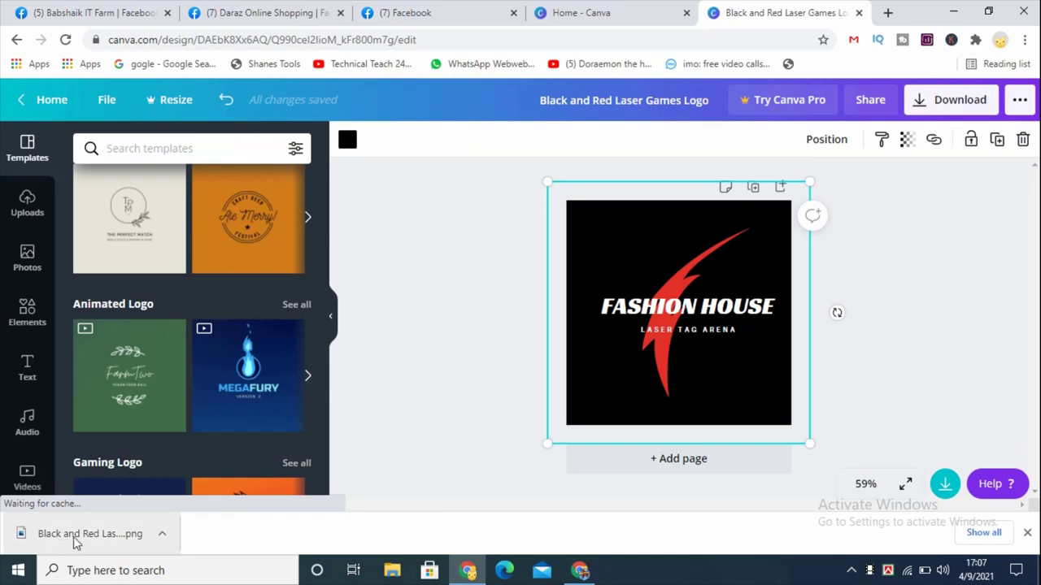
Return to the Canva home page and search its templates for "facebook cover pic"
left_click(601, 12)
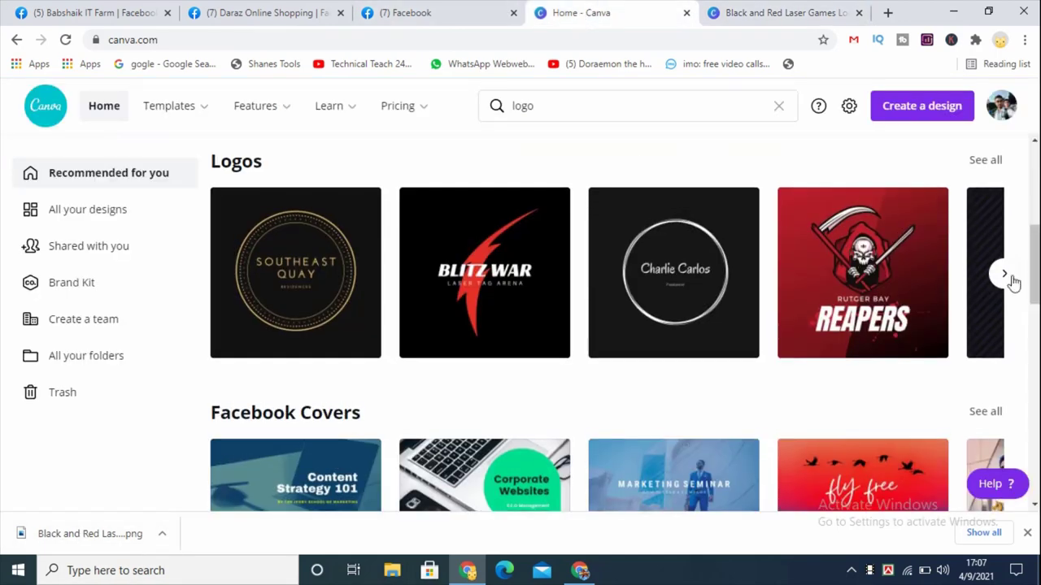
scroll(1014, 281, "up", 2)
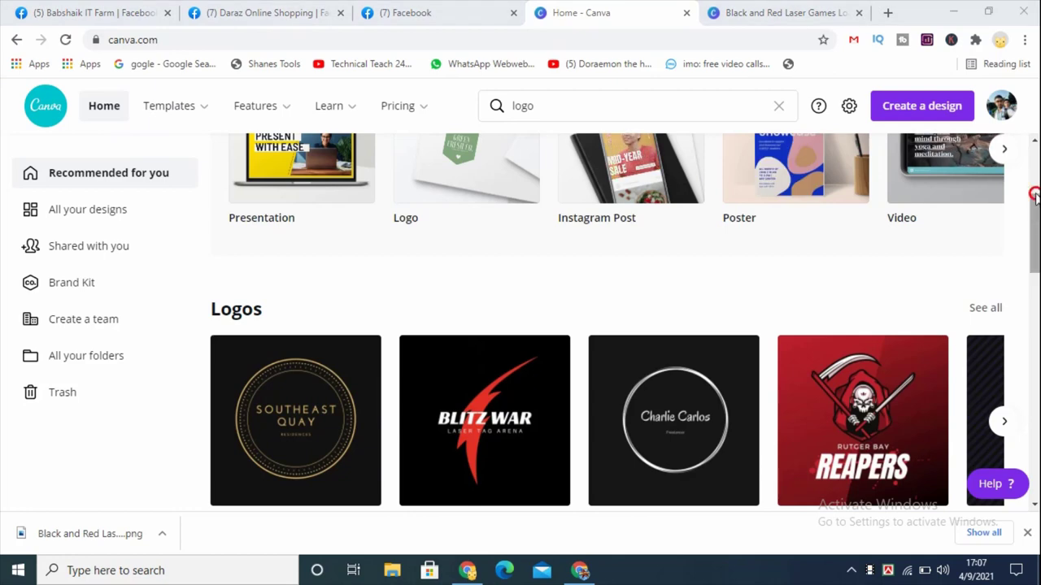
scroll(971, 155, "up", 3)
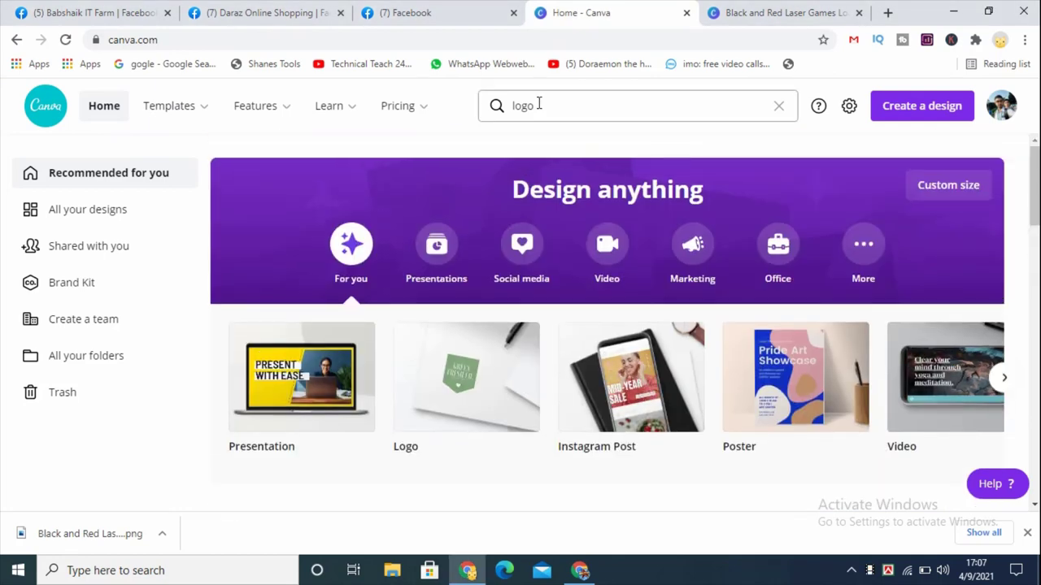
double_click(511, 105)
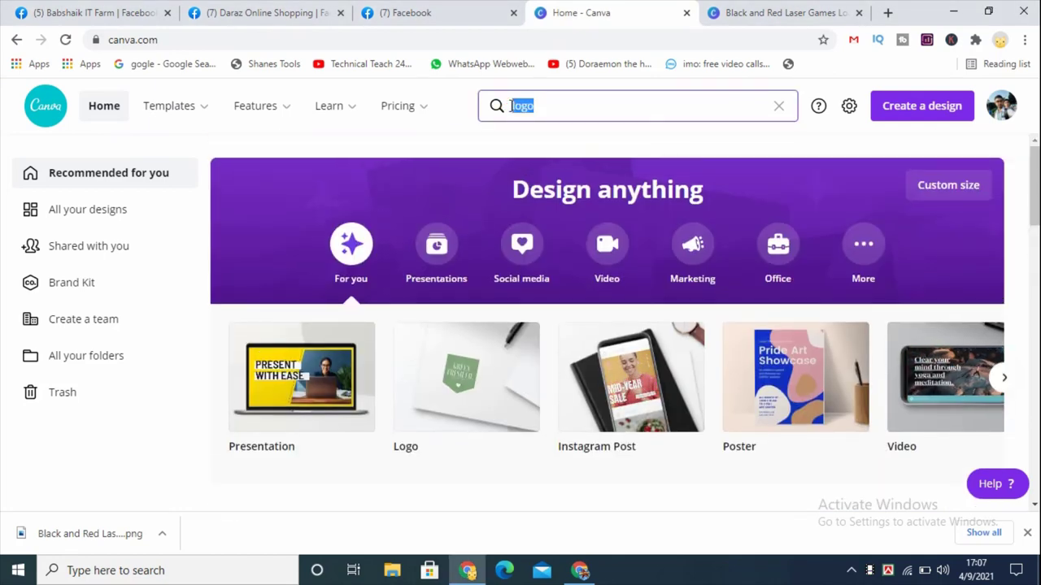
type("face")
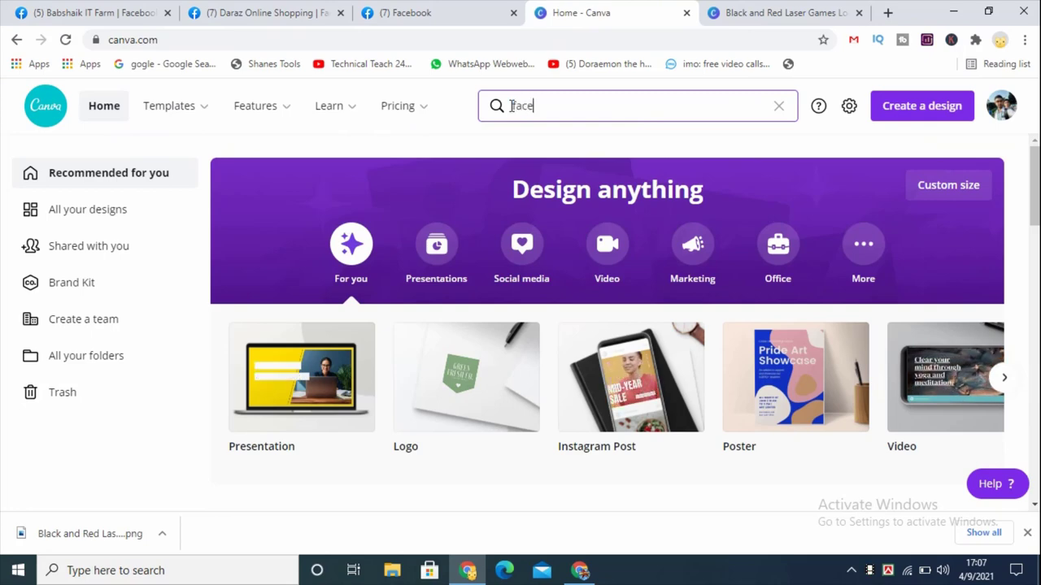
type("book ")
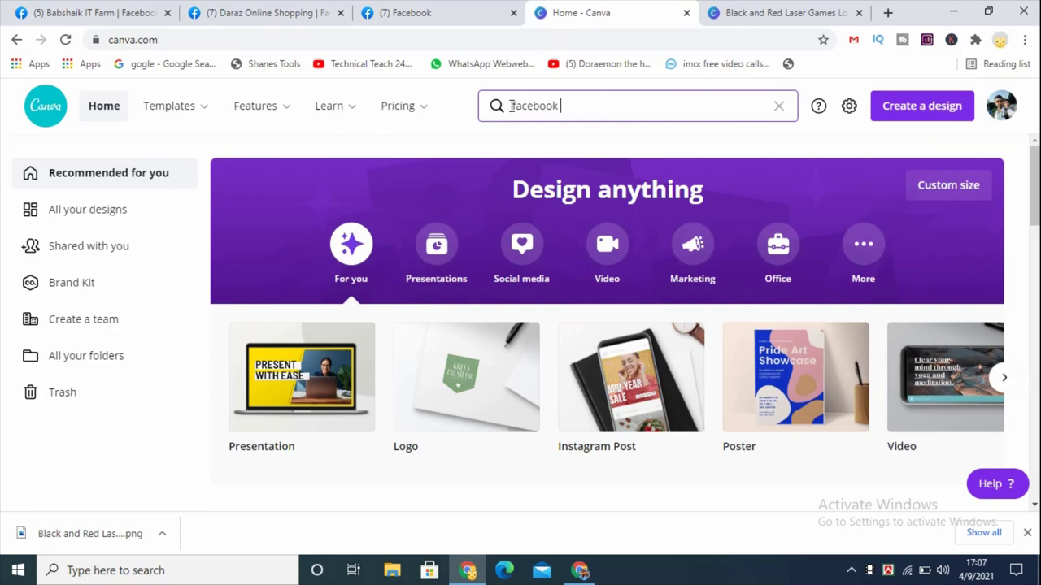
type("cover")
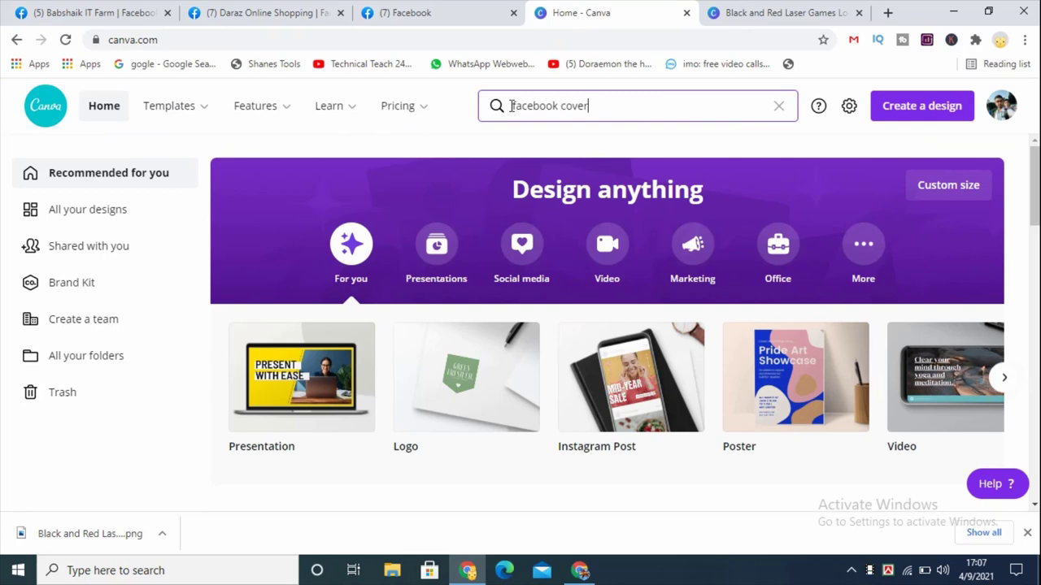
type(" pic")
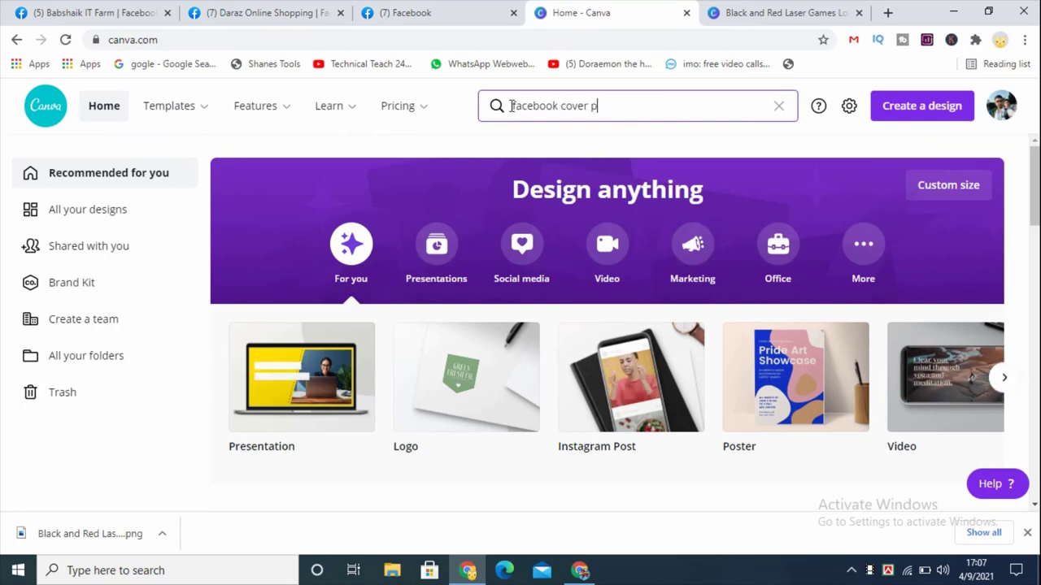
key("Return")
Open the brown wedding cover template with hanging string lights from the search results for editing, and dismiss the browser's tab-grouping tip
scroll(409, 336, "down", 3)
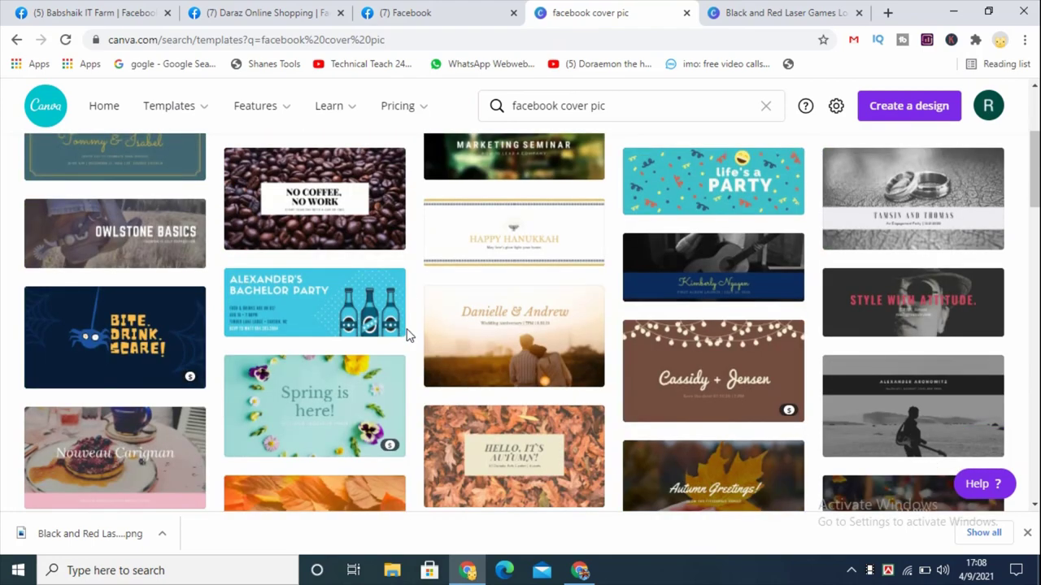
scroll(414, 350, "down", 8)
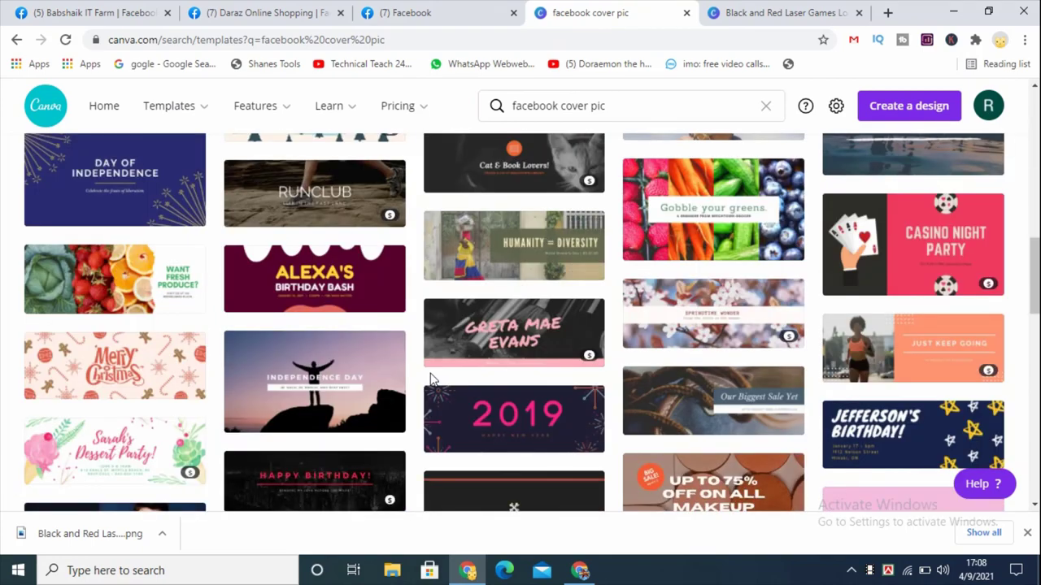
scroll(431, 380, "down", 1)
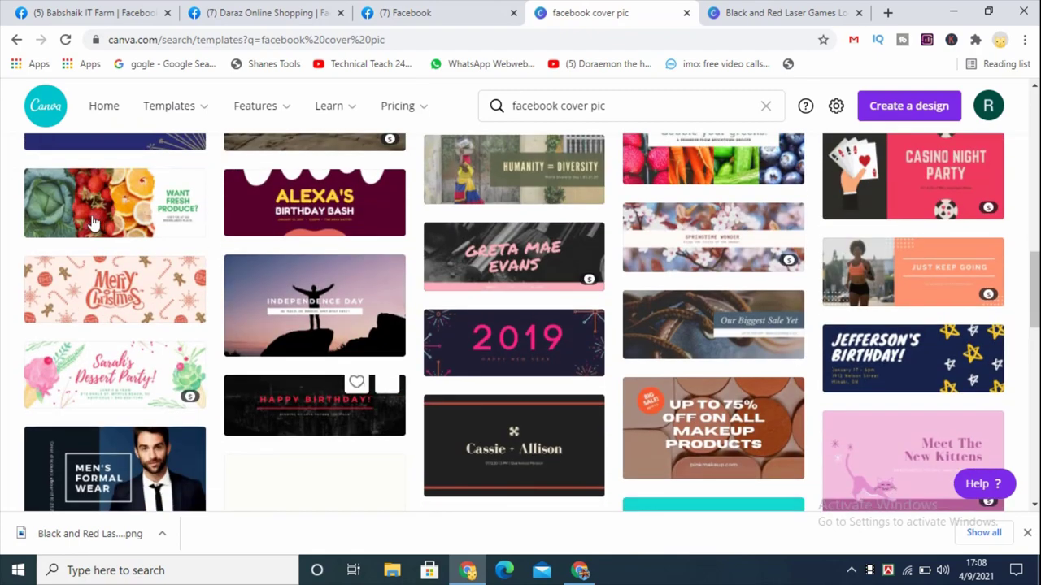
scroll(193, 397, "down", 2)
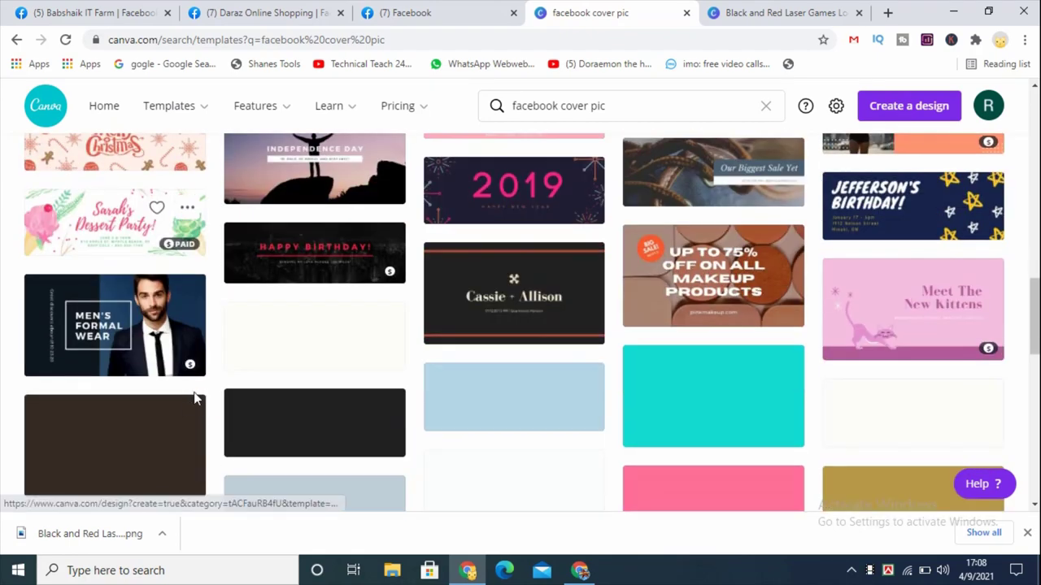
scroll(194, 397, "up", 5)
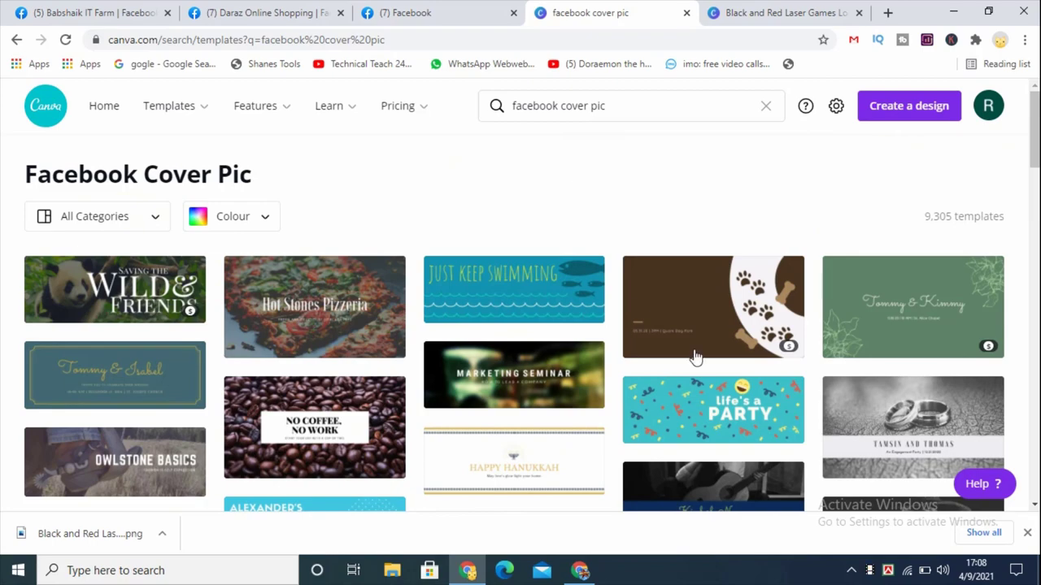
scroll(732, 381, "down", 1)
scroll(732, 383, "down", 2)
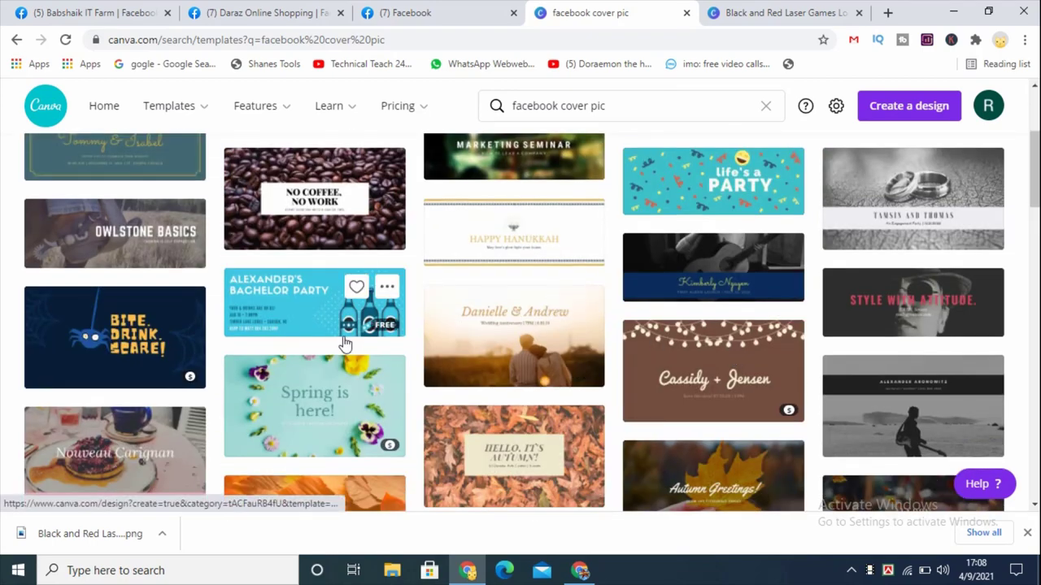
scroll(318, 346, "down", 2)
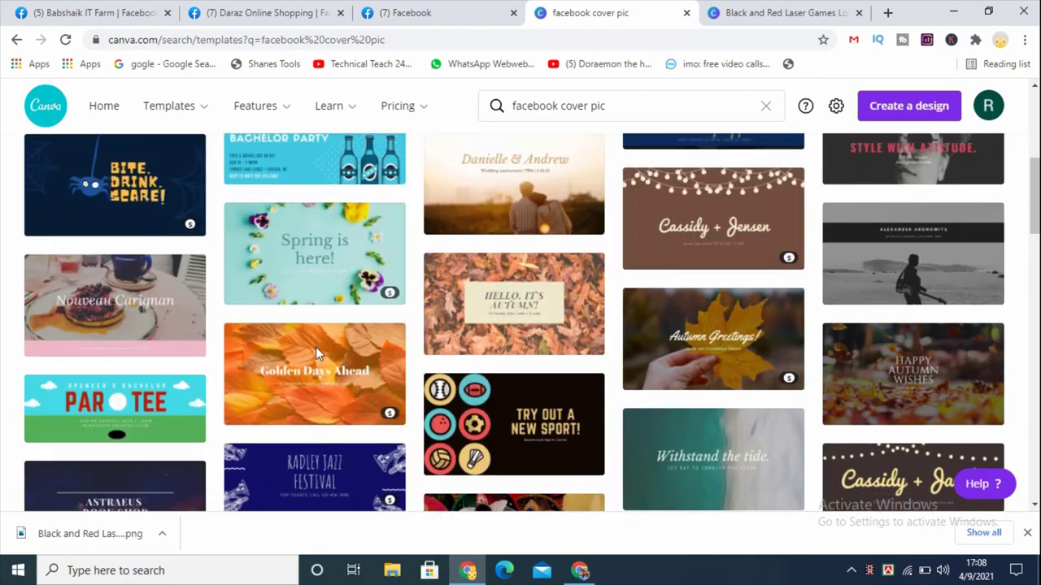
left_click(701, 232)
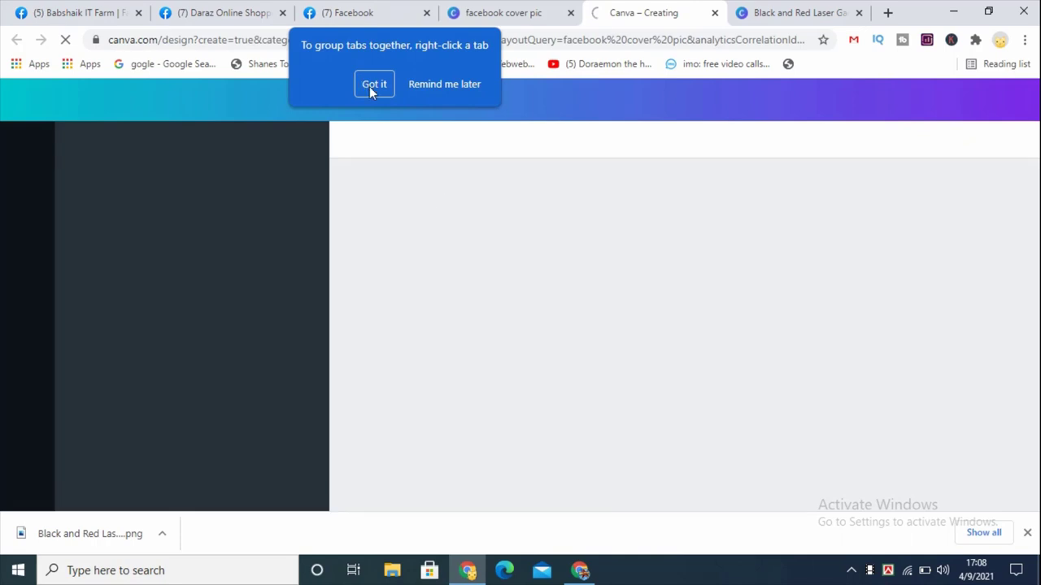
left_click(373, 84)
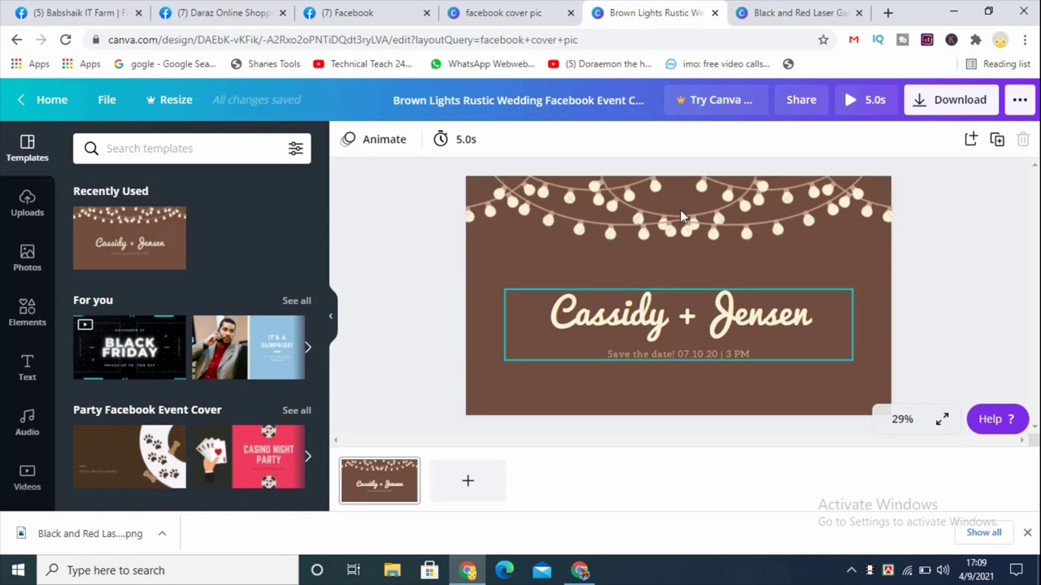
Replace the two names in the cover's headline with Fashion and House, keeping the plus sign between them
double_click(660, 324)
left_click(675, 322)
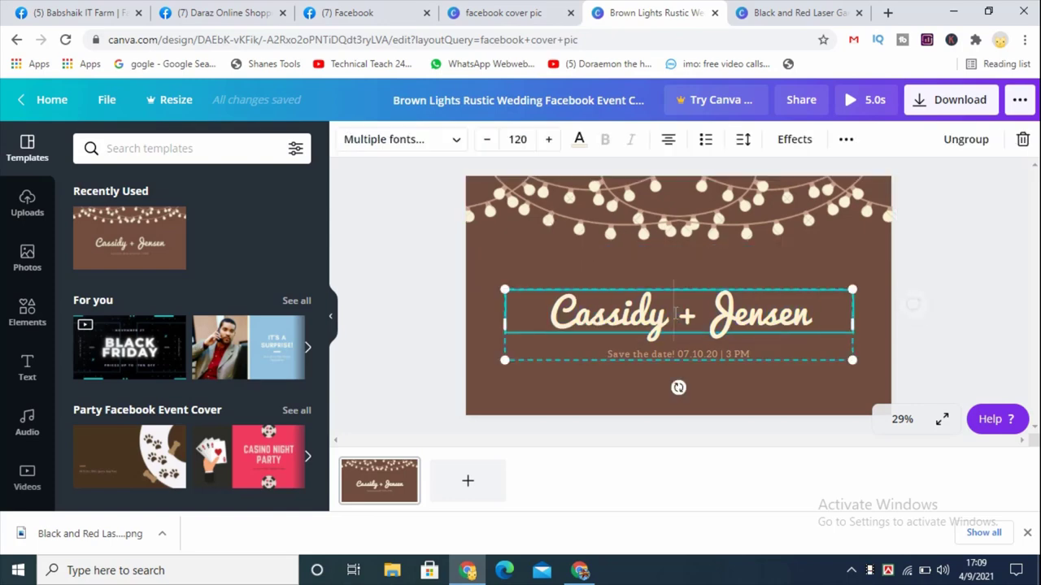
left_click_drag(543, 311, 665, 309)
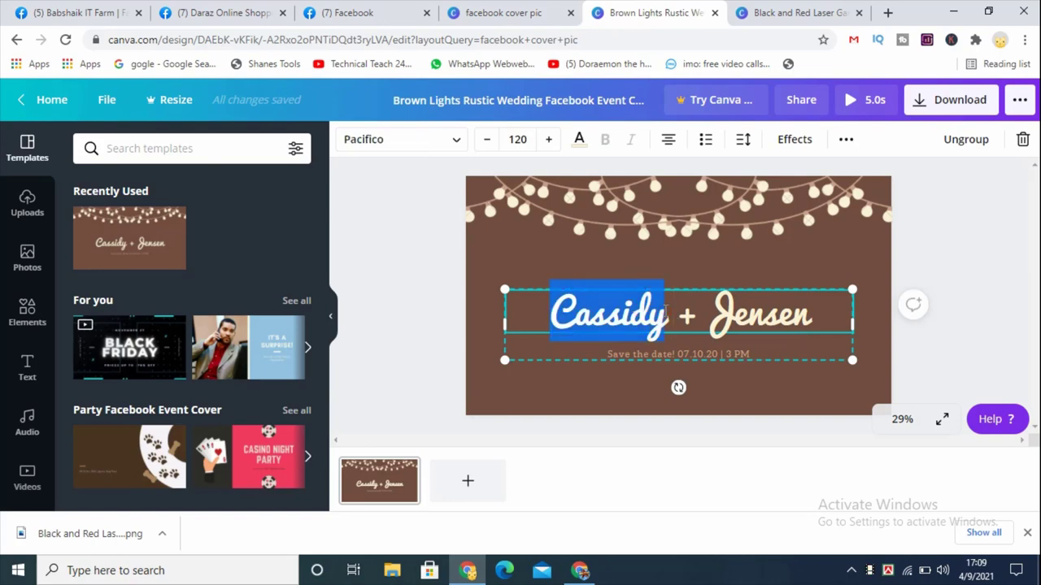
type("Fashion")
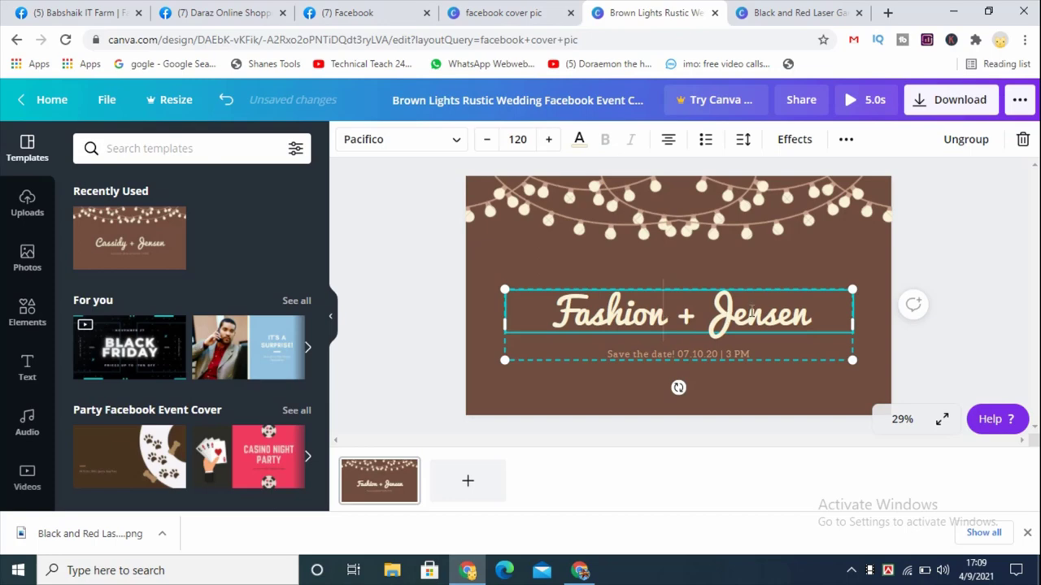
double_click(721, 317)
type("House")
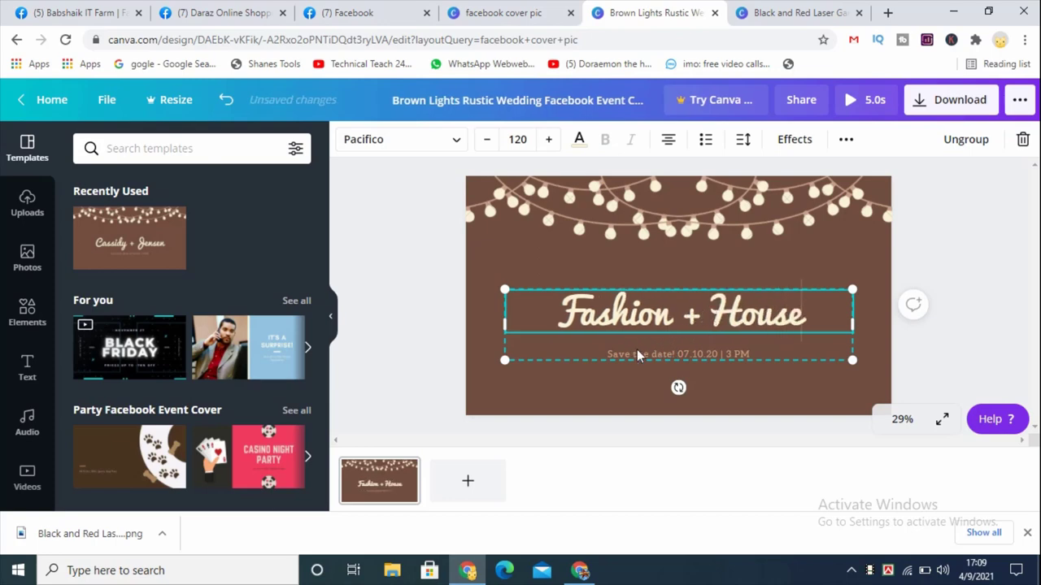
Select the whole save-the-date line beneath the cover's headline
left_click_drag(610, 353, 761, 350)
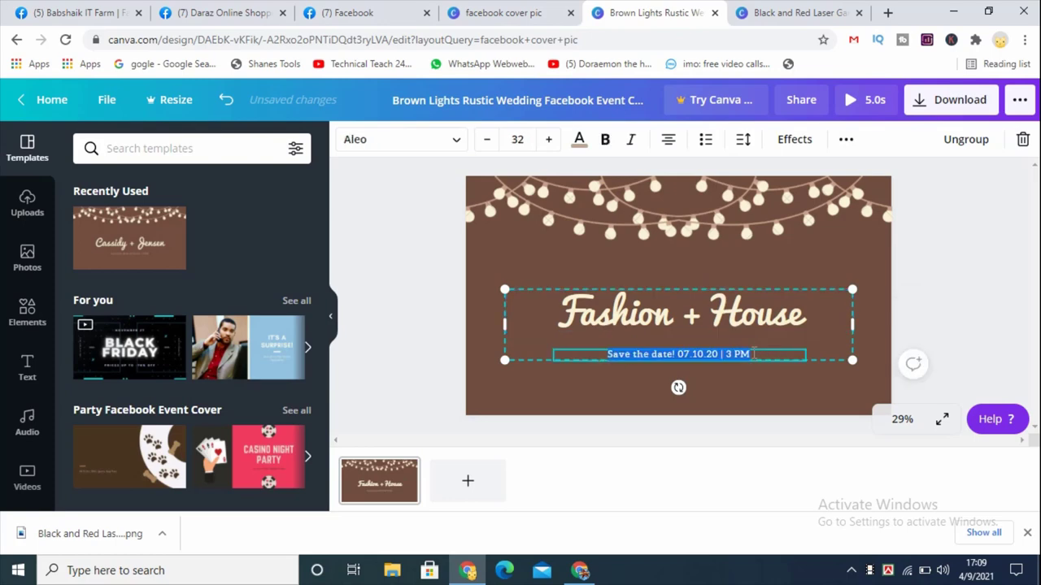